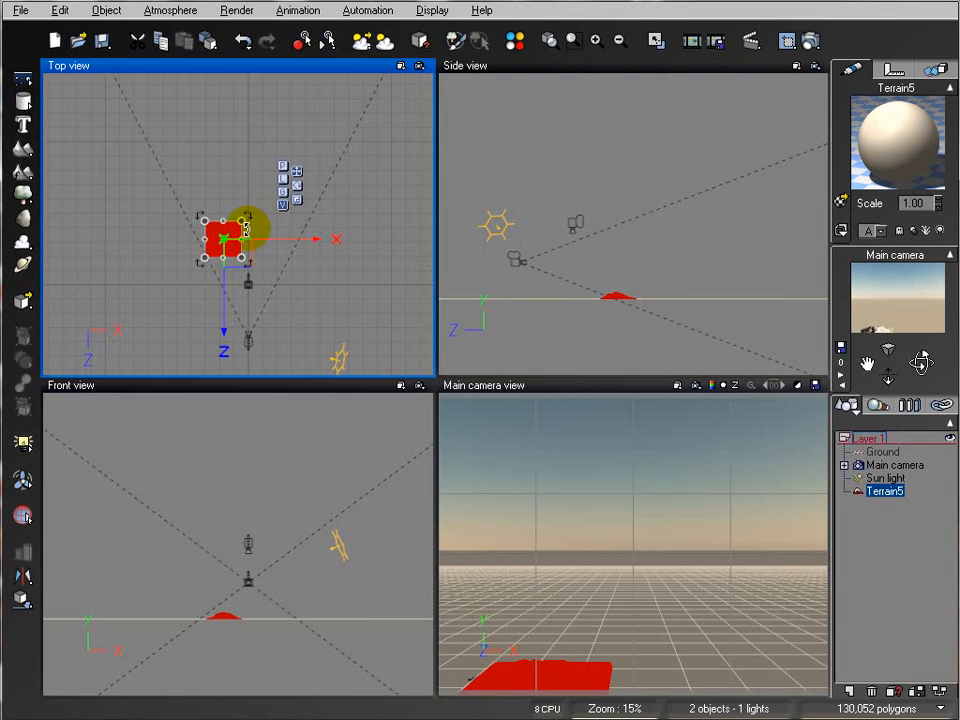
# Step: Enlarge and reposition the terrain in the top view, and open it in the Terrain Editor
pyautogui.moveTo(258, 204); pyautogui.dragTo(313, 150)
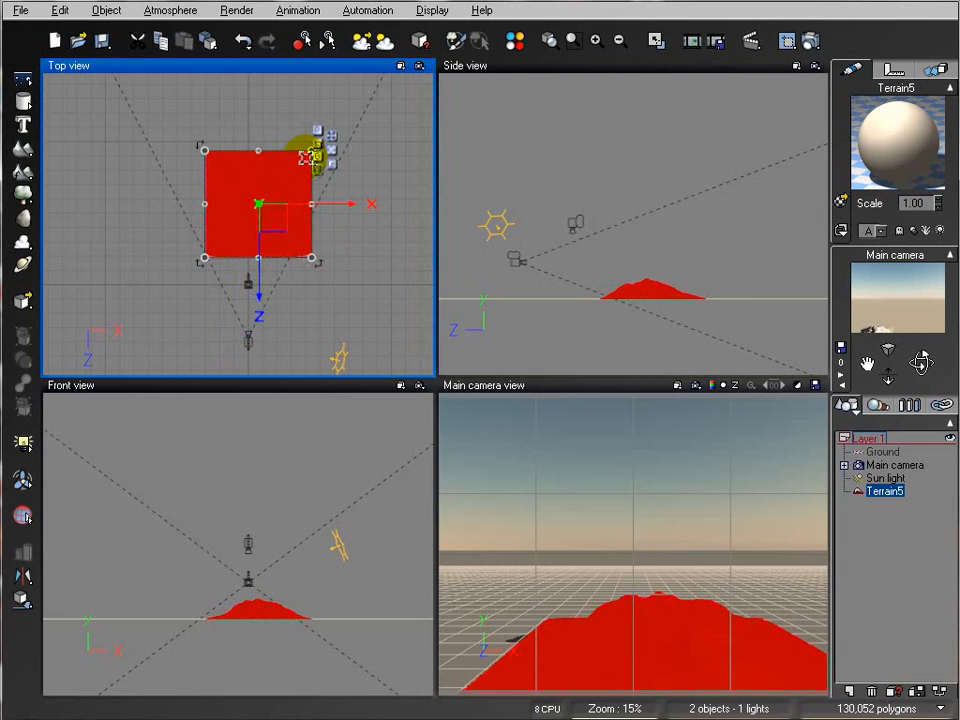
pyautogui.moveTo(258, 206); pyautogui.dragTo(247, 201)
pyautogui.rightClick(228, 176)
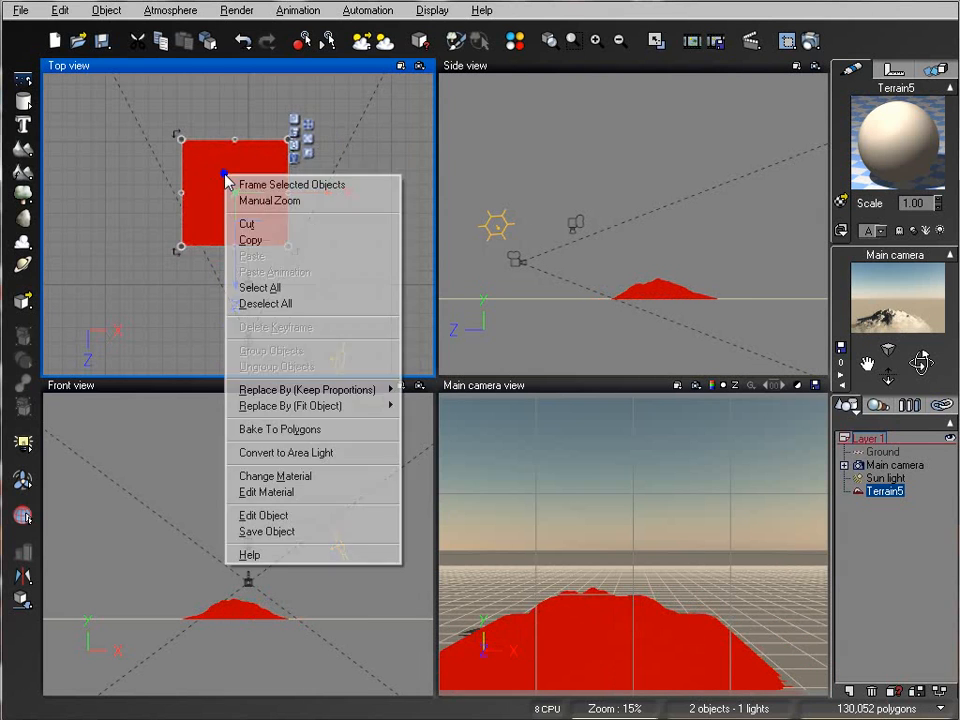
pyautogui.click(300, 515)
pyautogui.moveTo(480, 362); pyautogui.dragTo(440, 338)
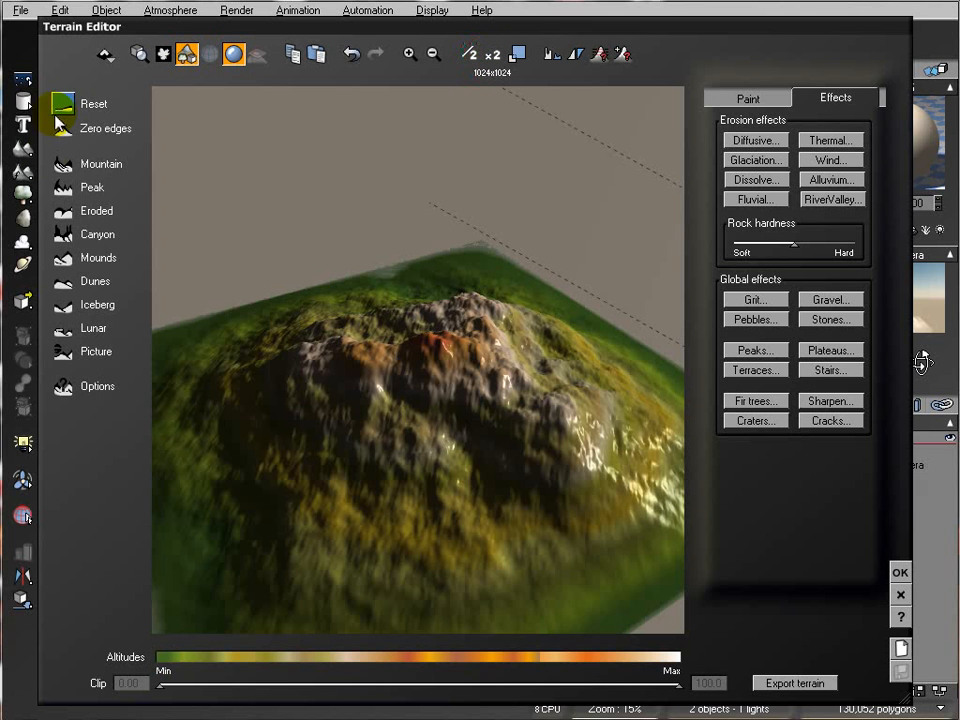
# Step: Give the terrain a more rugged mountain relief and turn off the glossy shading of the editor preview
pyautogui.click(73, 106)
pyautogui.moveTo(434, 413); pyautogui.dragTo(480, 470)
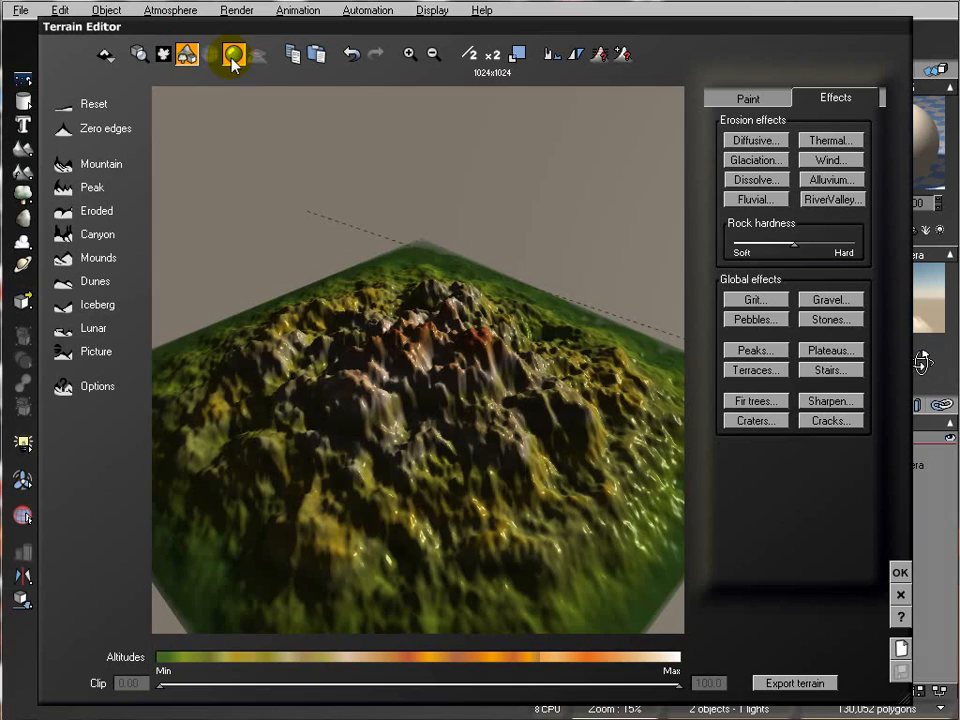
pyautogui.moveTo(594, 368); pyautogui.dragTo(548, 330)
pyautogui.moveTo(456, 420); pyautogui.dragTo(340, 228)
pyautogui.moveTo(396, 306); pyautogui.dragTo(490, 366)
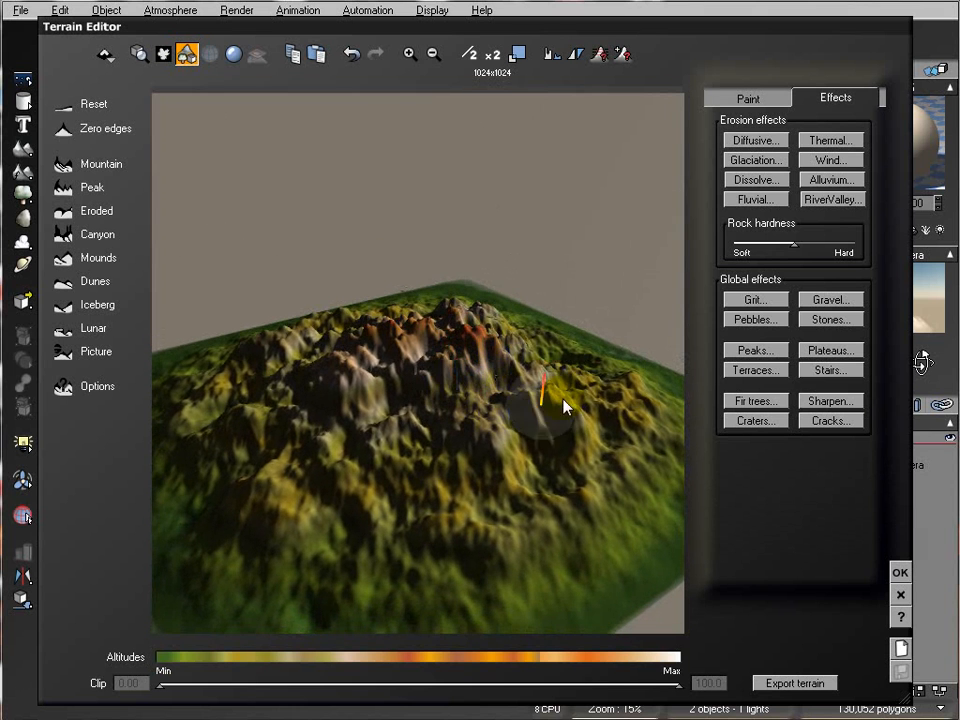
pyautogui.moveTo(350, 376); pyautogui.dragTo(383, 345)
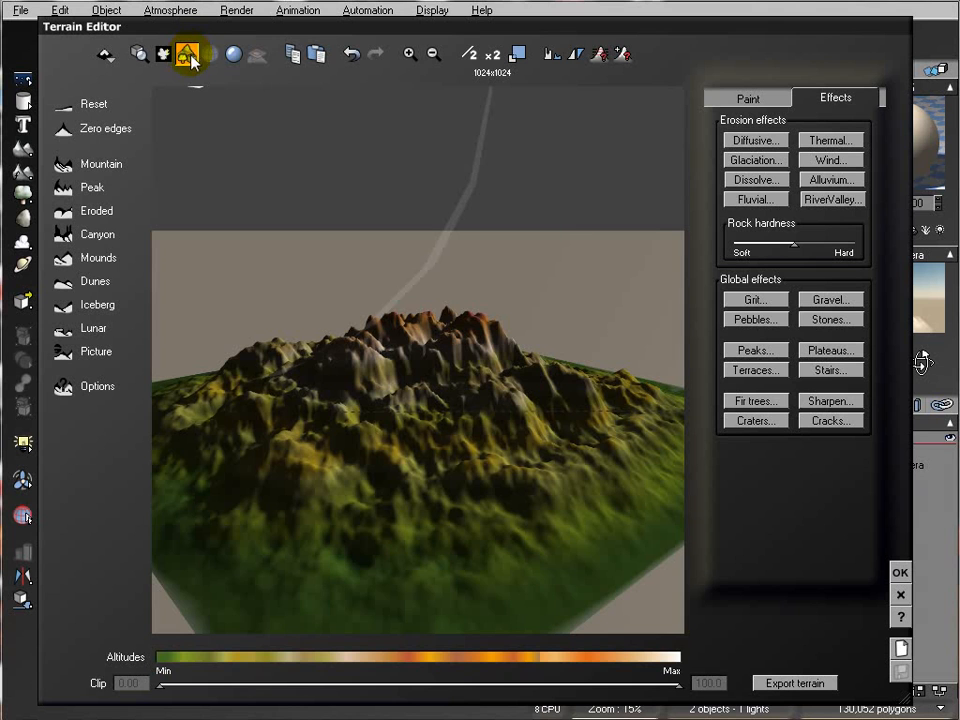
# Step: Display the clipping planes around the terrain and set the maximum altitude clip to about 18.85
pyautogui.click(264, 57)
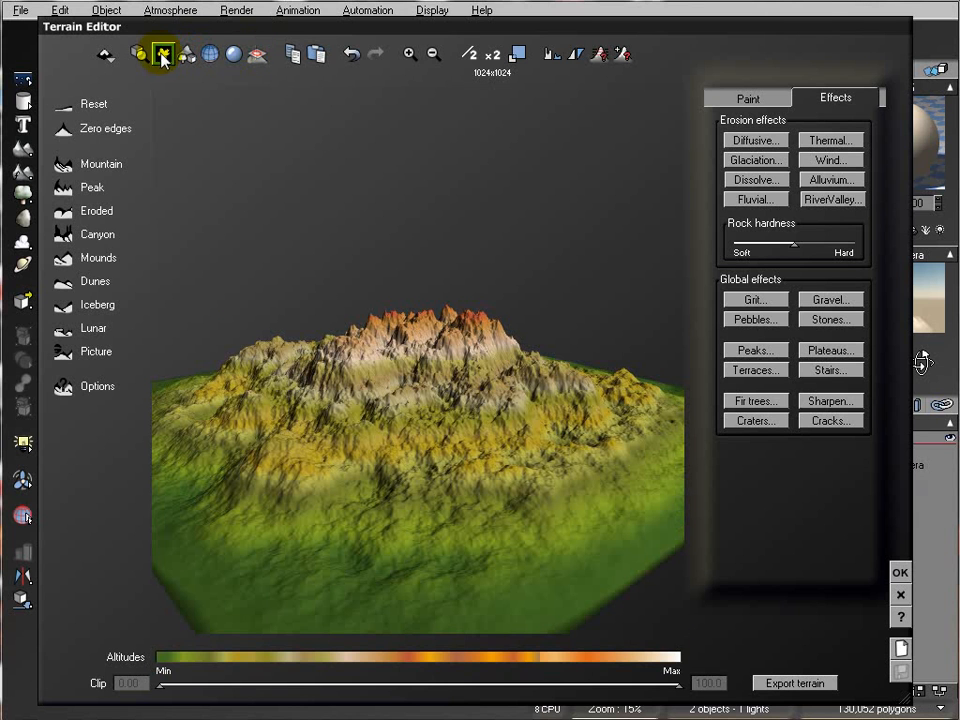
pyautogui.click(259, 57)
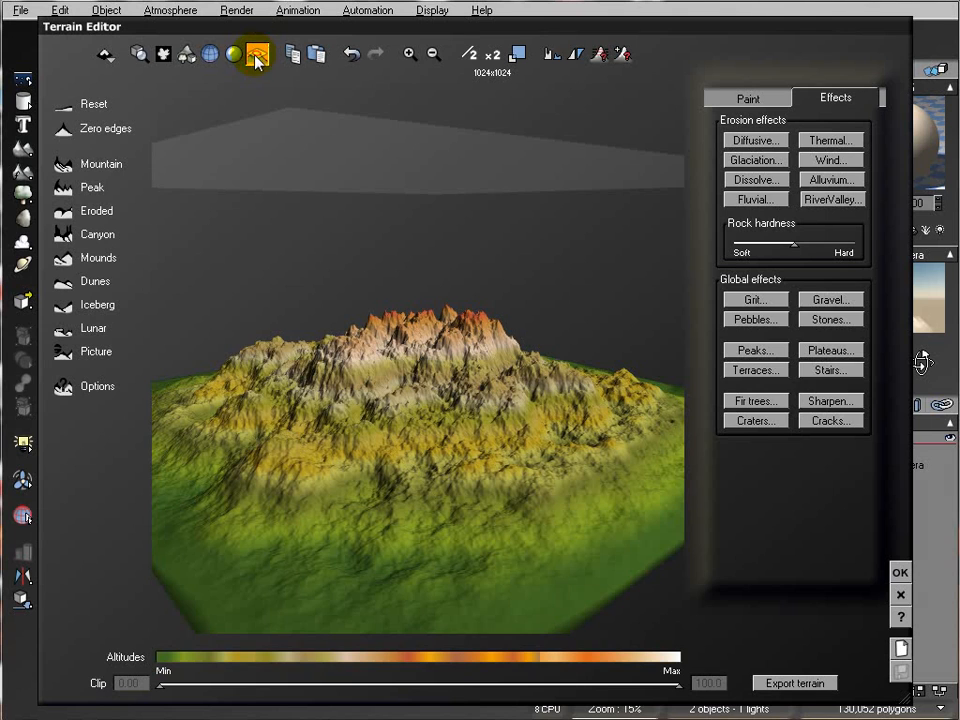
pyautogui.moveTo(432, 390)
pyautogui.mouseDown()
pyautogui.moveTo(418, 339)
pyautogui.moveTo(424, 408)
pyautogui.moveTo(429, 396)
pyautogui.moveTo(435, 414)
pyautogui.moveTo(446, 401)
pyautogui.mouseUp()
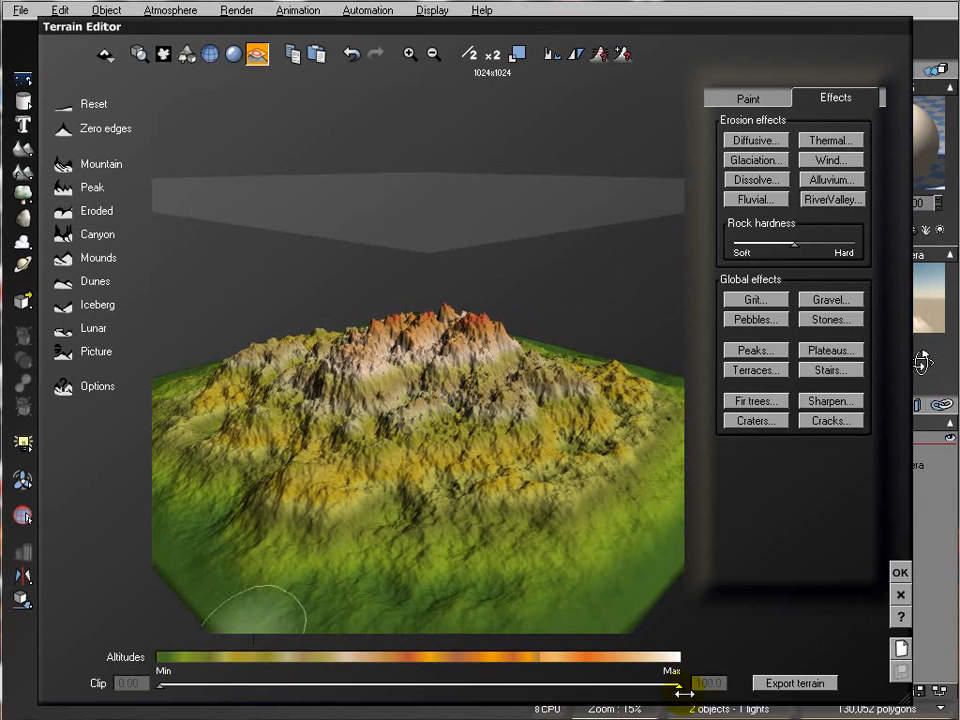
pyautogui.moveTo(681, 689); pyautogui.dragTo(262, 690)
pyautogui.moveTo(386, 443); pyautogui.dragTo(386, 411, button='right')
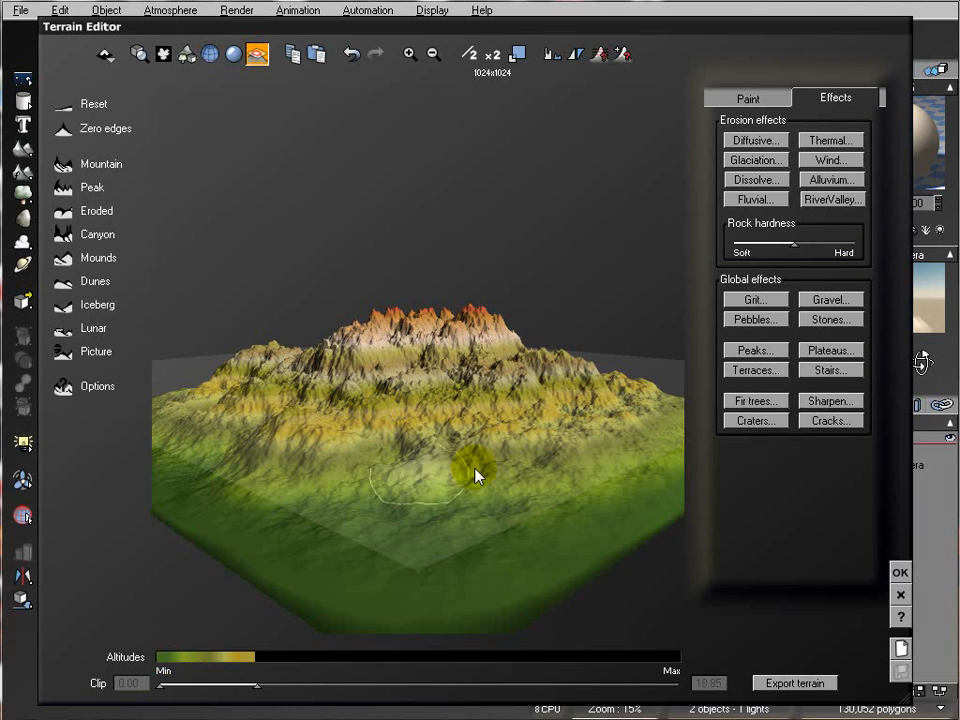
# Step: Set the minimum altitude clip to about 5.92 and apply the Stairs effect to the clipped band
pyautogui.moveTo(439, 450); pyautogui.dragTo(250, 532, button='right')
pyautogui.moveTo(160, 683); pyautogui.dragTo(205, 690)
pyautogui.moveTo(492, 450); pyautogui.dragTo(467, 454, button='right')
pyautogui.moveTo(547, 412); pyautogui.dragTo(489, 478, button='right')
pyautogui.click(822, 372)
pyautogui.moveTo(475, 397); pyautogui.dragTo(423, 443, button='right')
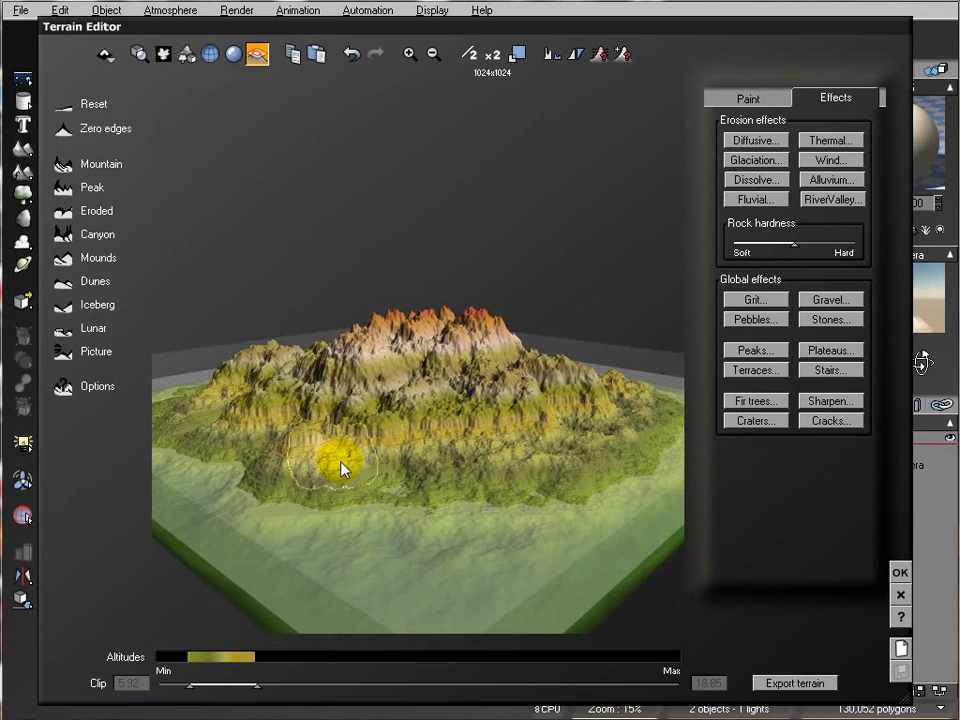
# Step: Set the altitude clipping range to about 13.46–35.73 and apply the Plateaus effect to that band
pyautogui.moveTo(275, 695); pyautogui.dragTo(343, 692)
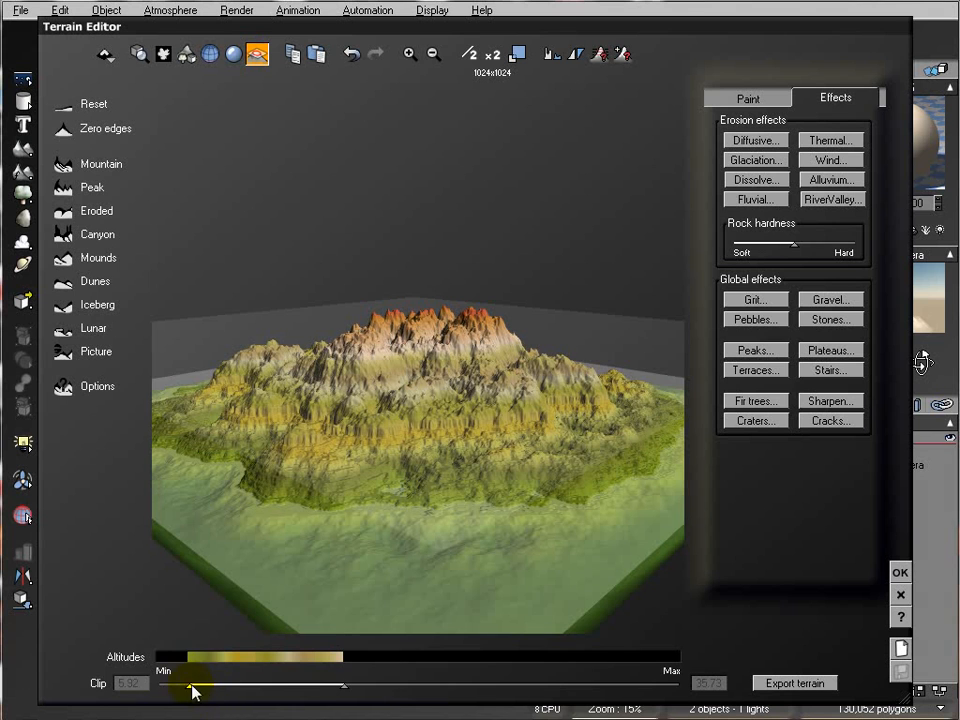
pyautogui.moveTo(190, 687); pyautogui.dragTo(230, 687)
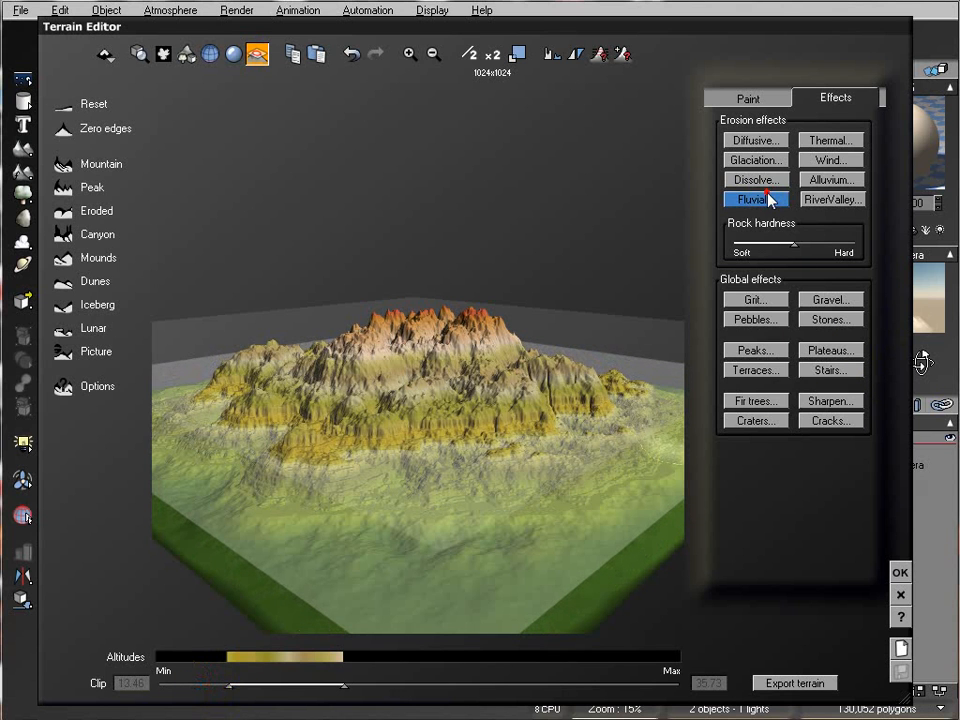
pyautogui.moveTo(495, 328); pyautogui.dragTo(487, 357)
pyautogui.click(843, 303)
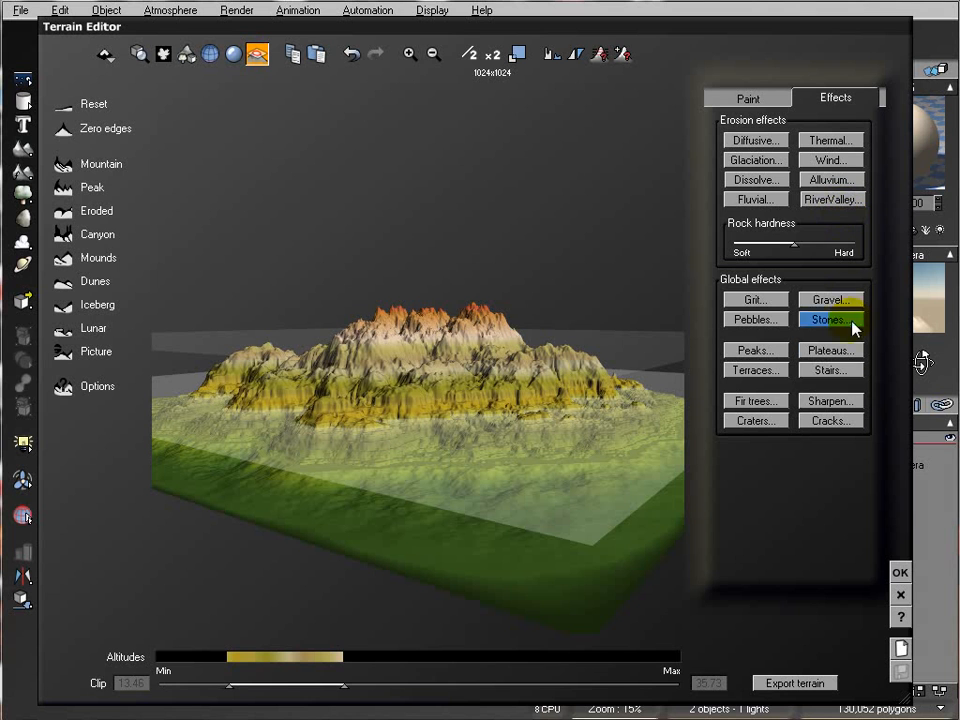
pyautogui.click(845, 347)
pyautogui.moveTo(476, 431); pyautogui.dragTo(392, 369, button='right')
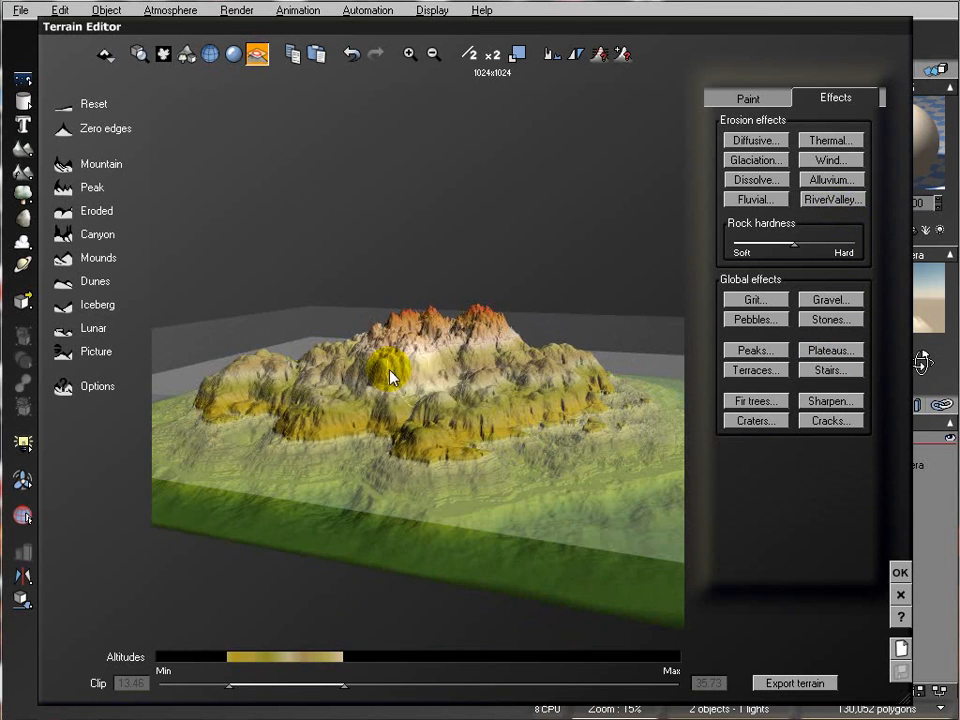
# Step: Set the altitude clipping range to about 25.31–55.83 and apply the Plateaus and Stairs effects to that band
pyautogui.moveTo(345, 684); pyautogui.dragTo(442, 697)
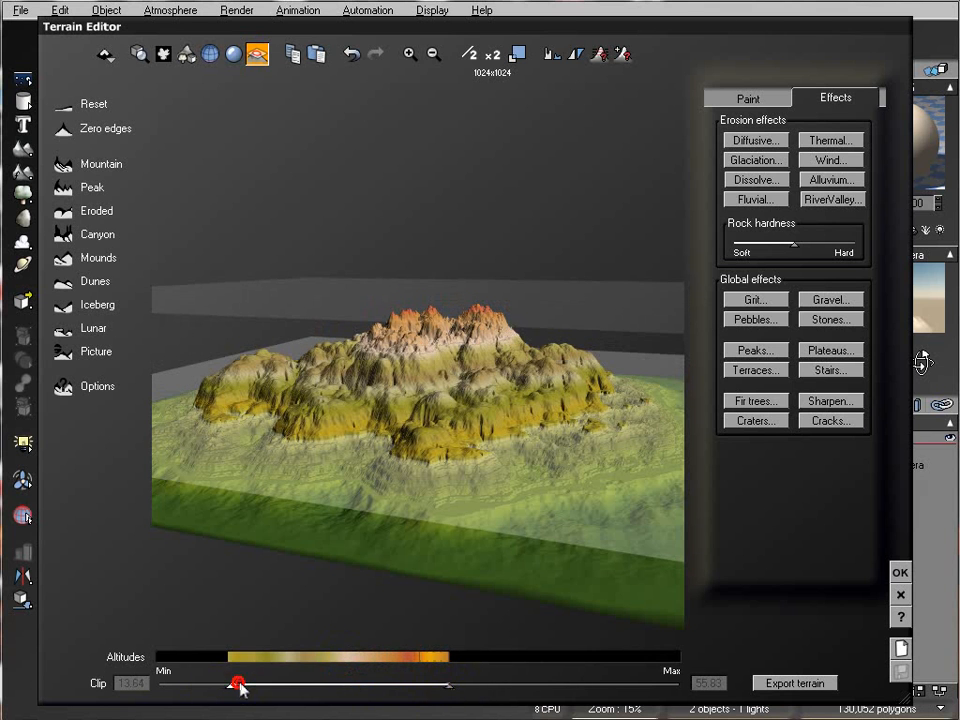
pyautogui.moveTo(230, 687); pyautogui.dragTo(293, 693)
pyautogui.click(858, 357)
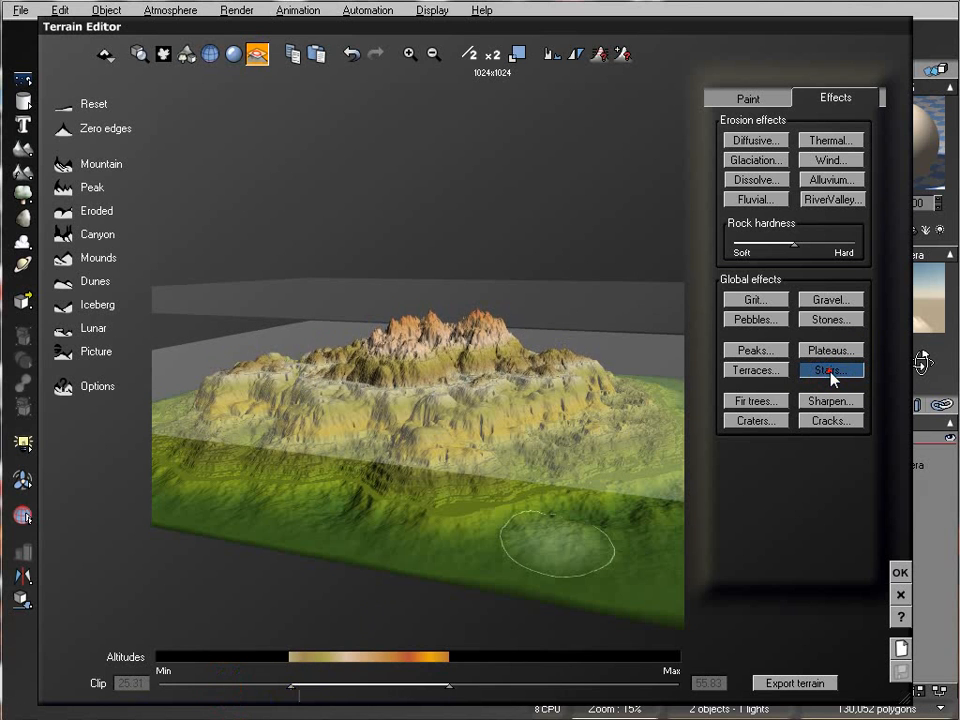
pyautogui.moveTo(553, 347); pyautogui.dragTo(513, 428, button='right')
pyautogui.moveTo(320, 368); pyautogui.dragTo(612, 360, button='right')
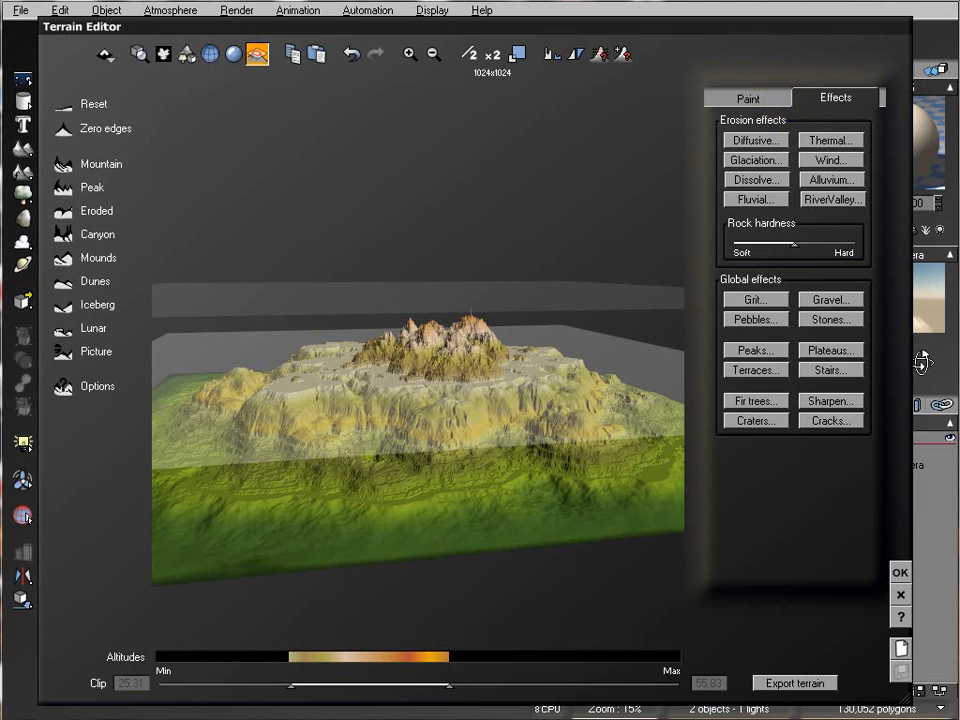
# Step: Show the terrain's paint settings, then accept the terrain edits and close the editor
pyautogui.moveTo(508, 432); pyautogui.dragTo(551, 407, button='right')
pyautogui.moveTo(482, 360); pyautogui.dragTo(546, 378, button='right')
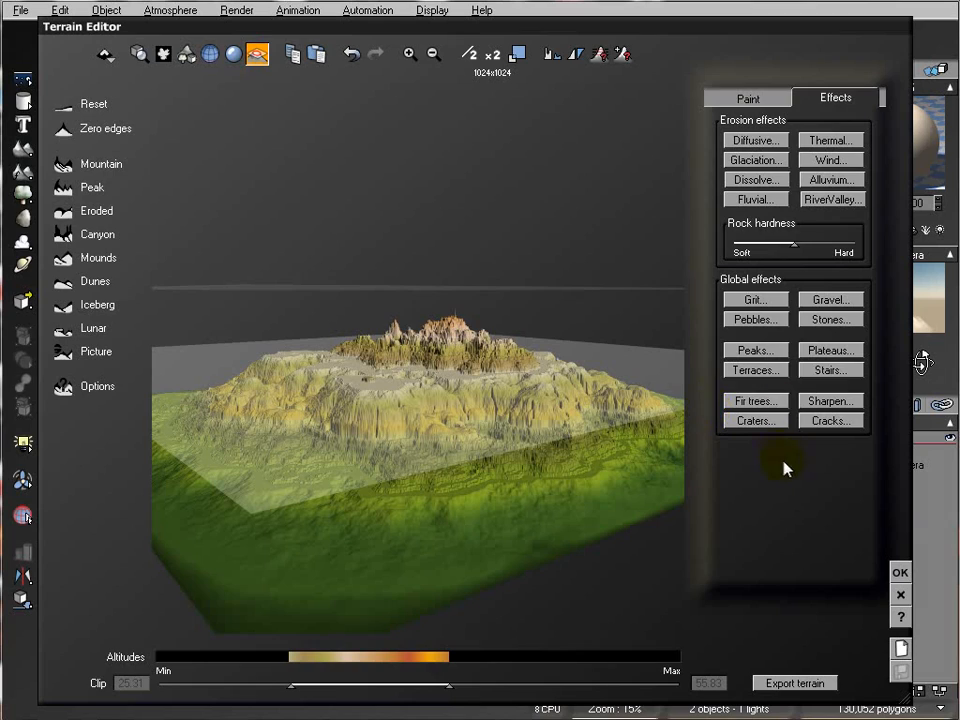
pyautogui.click(752, 97)
pyautogui.moveTo(463, 405); pyautogui.dragTo(555, 474, button='right')
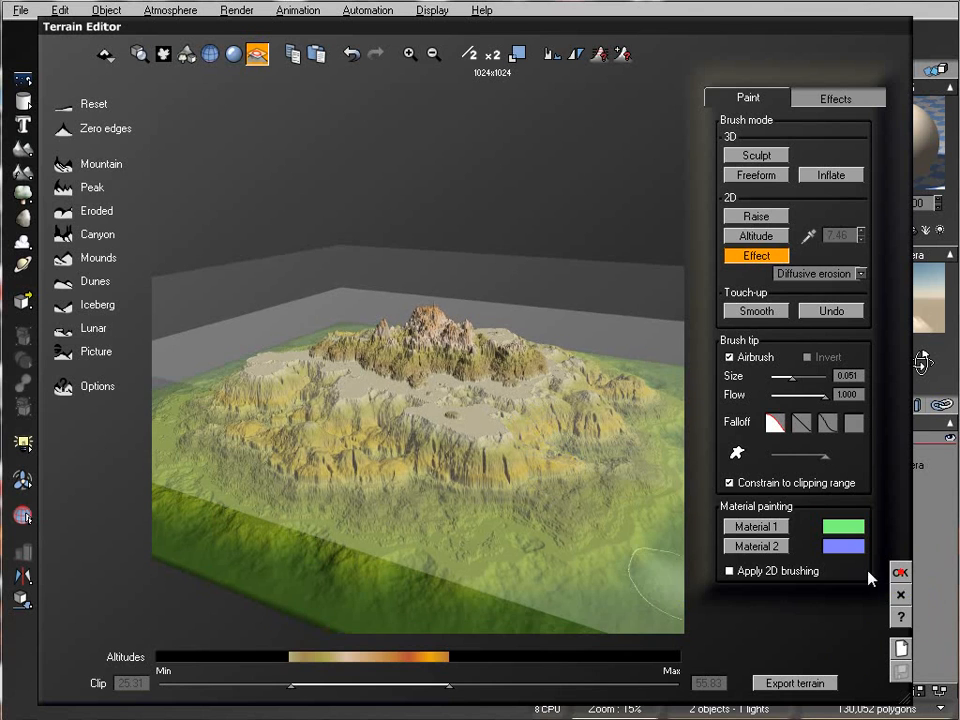
pyautogui.click(899, 572)
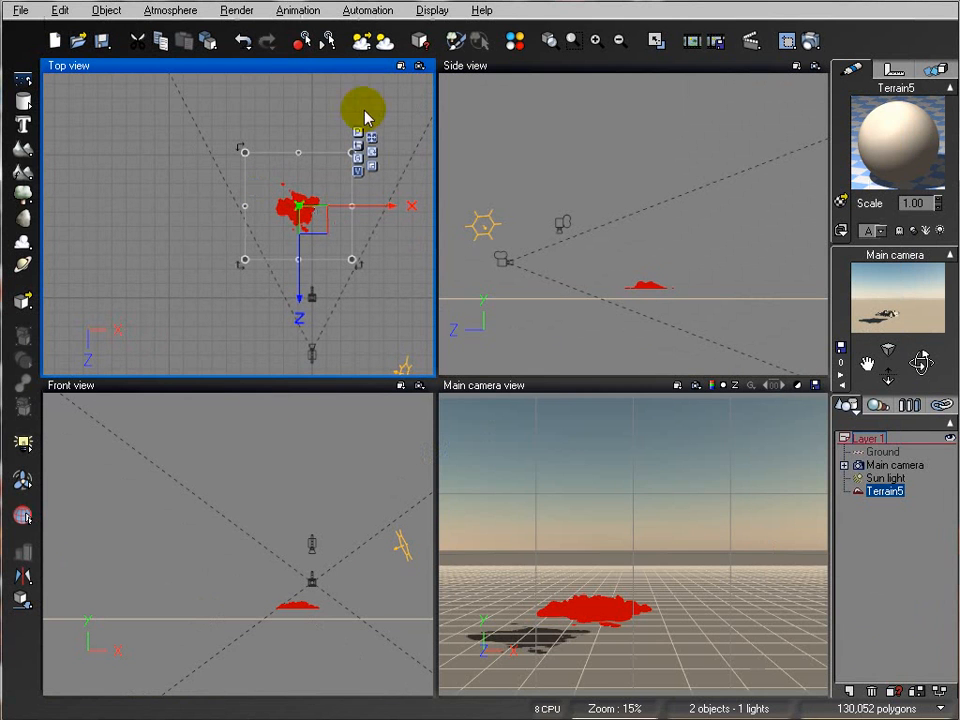
# Step: Reopen the clipped terrain in the Terrain Editor and hide its clipping planes
pyautogui.moveTo(369, 275); pyautogui.dragTo(354, 244, button='right')
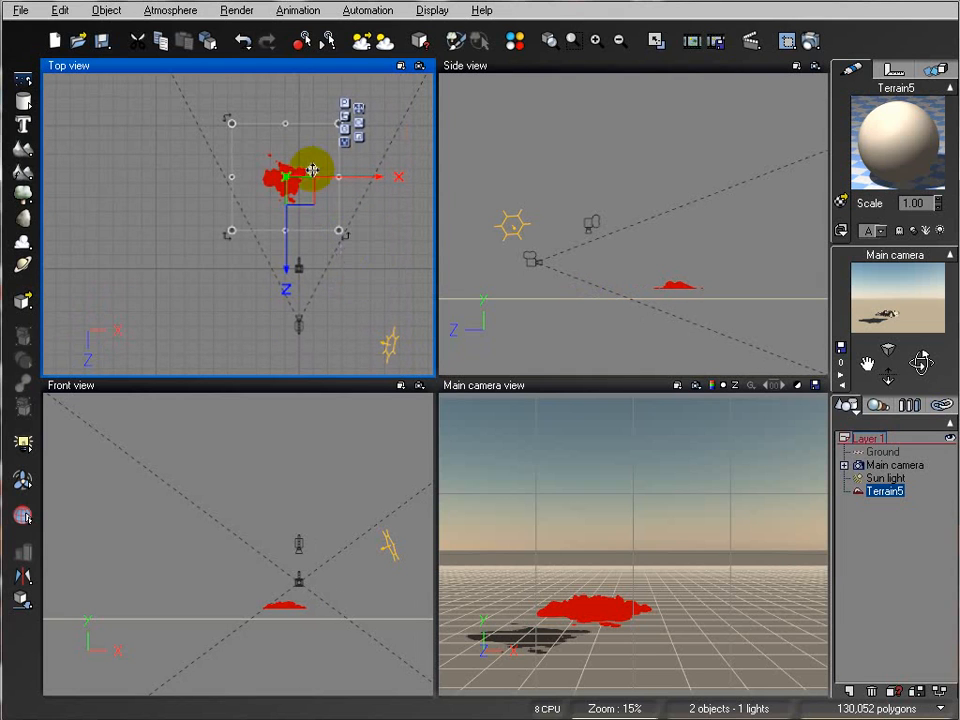
pyautogui.rightClick(272, 185)
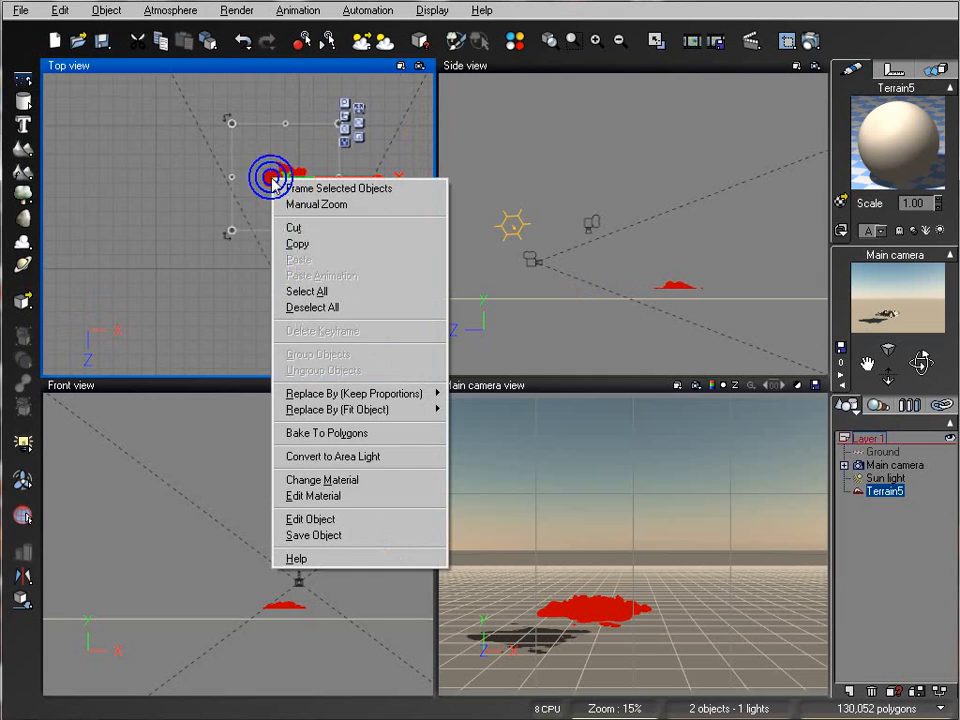
pyautogui.click(360, 516)
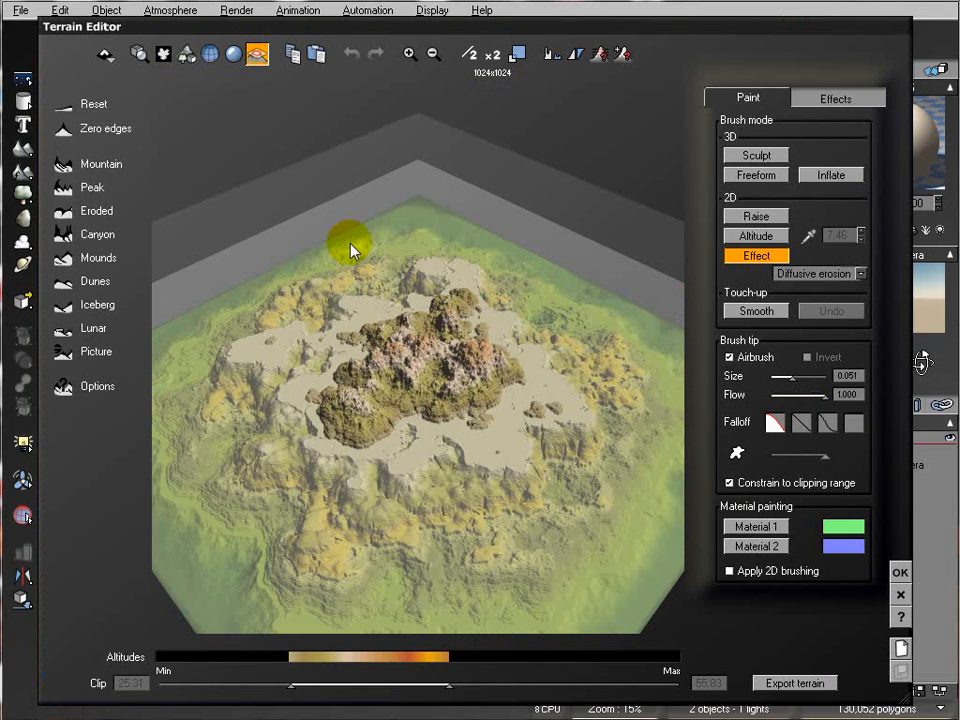
pyautogui.moveTo(461, 408); pyautogui.dragTo(542, 401, button='right')
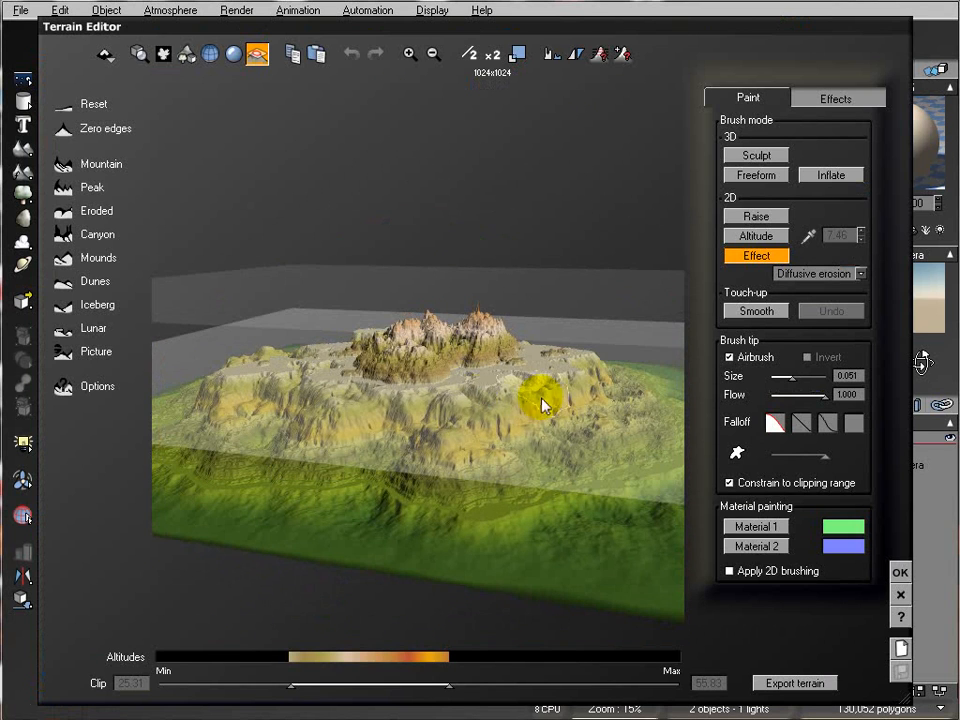
pyautogui.click(256, 55)
pyautogui.moveTo(440, 345); pyautogui.dragTo(367, 621, button='right')
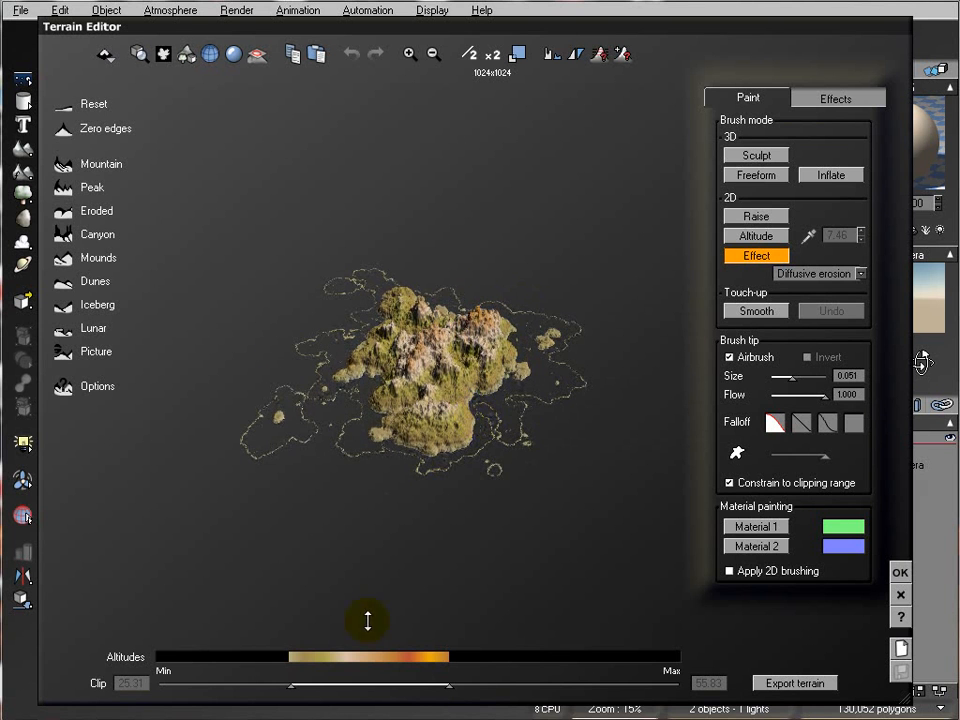
# Step: Restore the altitude clipping range to the full 0–100 and accept the terrain edits
pyautogui.moveTo(297, 685); pyautogui.dragTo(162, 686)
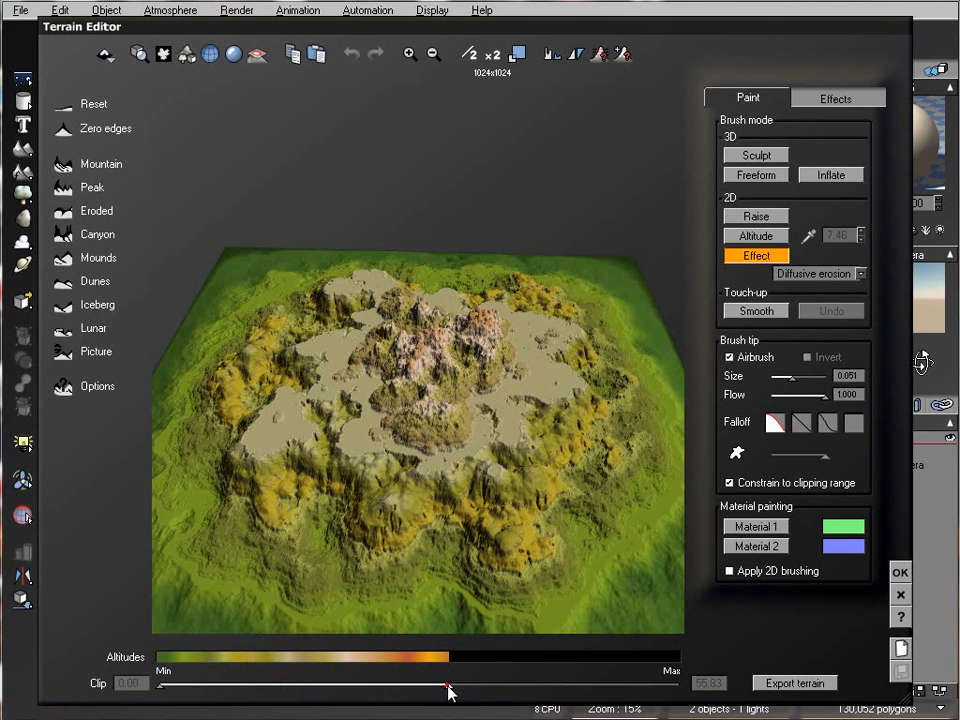
pyautogui.moveTo(448, 686); pyautogui.dragTo(680, 686)
pyautogui.moveTo(520, 430); pyautogui.dragTo(654, 465, button='right')
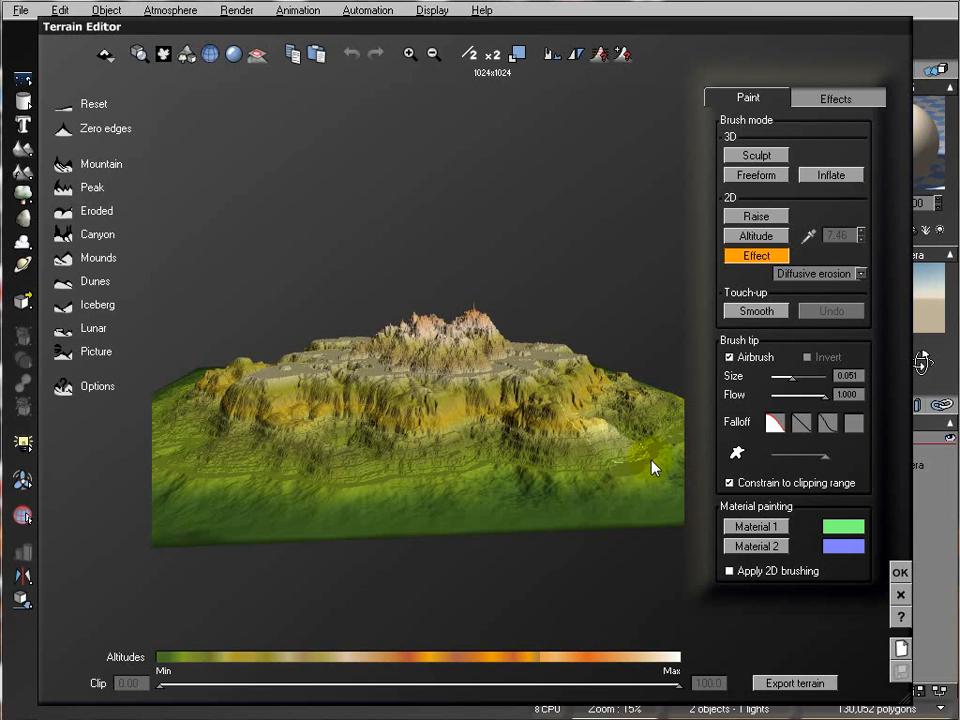
pyautogui.click(899, 573)
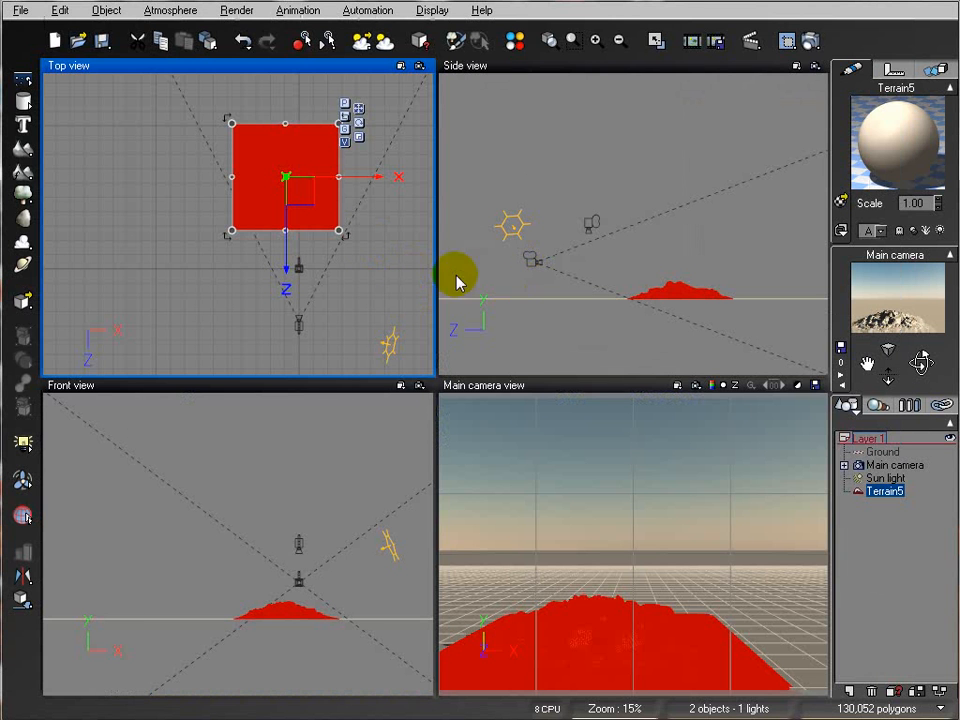
# Step: Move the terrain in the side view, drop it onto the ground, and enlarge it in the top view
pyautogui.moveTo(652, 299); pyautogui.dragTo(605, 313, button='right')
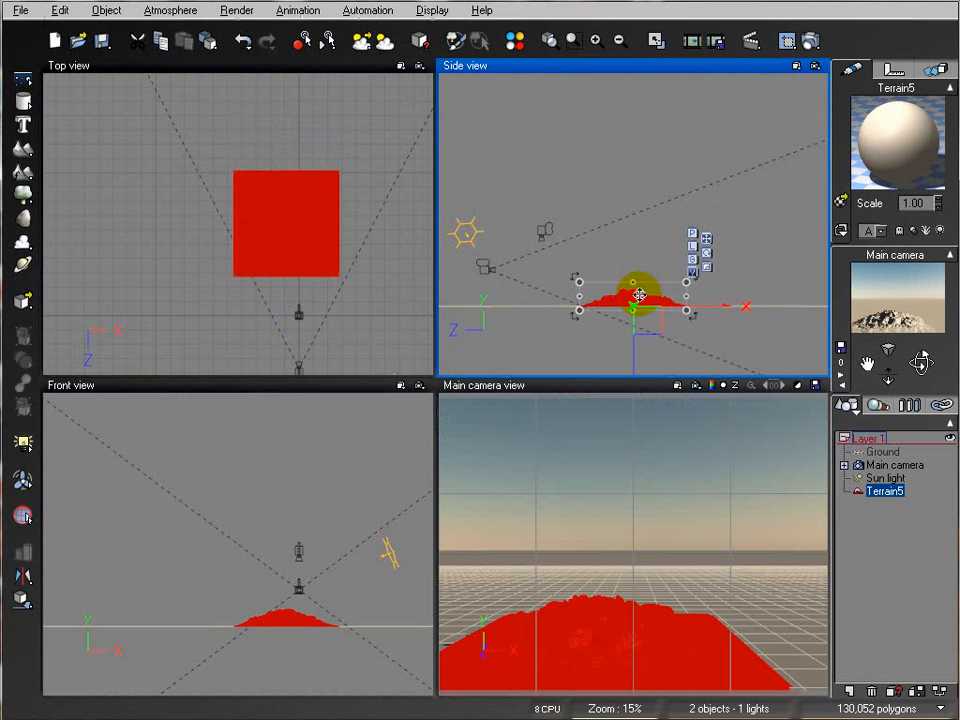
pyautogui.moveTo(640, 295); pyautogui.dragTo(640, 264)
pyautogui.click(19, 601)
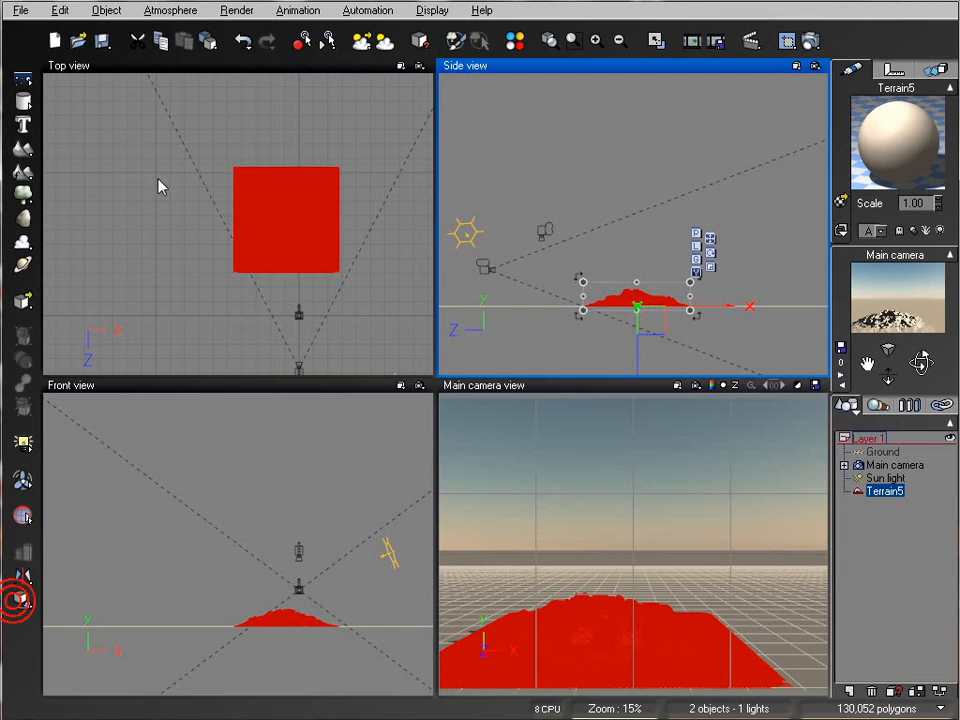
pyautogui.moveTo(290, 194); pyautogui.dragTo(235, 193, button='right')
pyautogui.moveTo(176, 165); pyautogui.dragTo(71, 139)
# Step: Select the main camera and lower it slightly in the side view to frame the terrain
pyautogui.moveTo(483, 207); pyautogui.dragTo(566, 176, button='right')
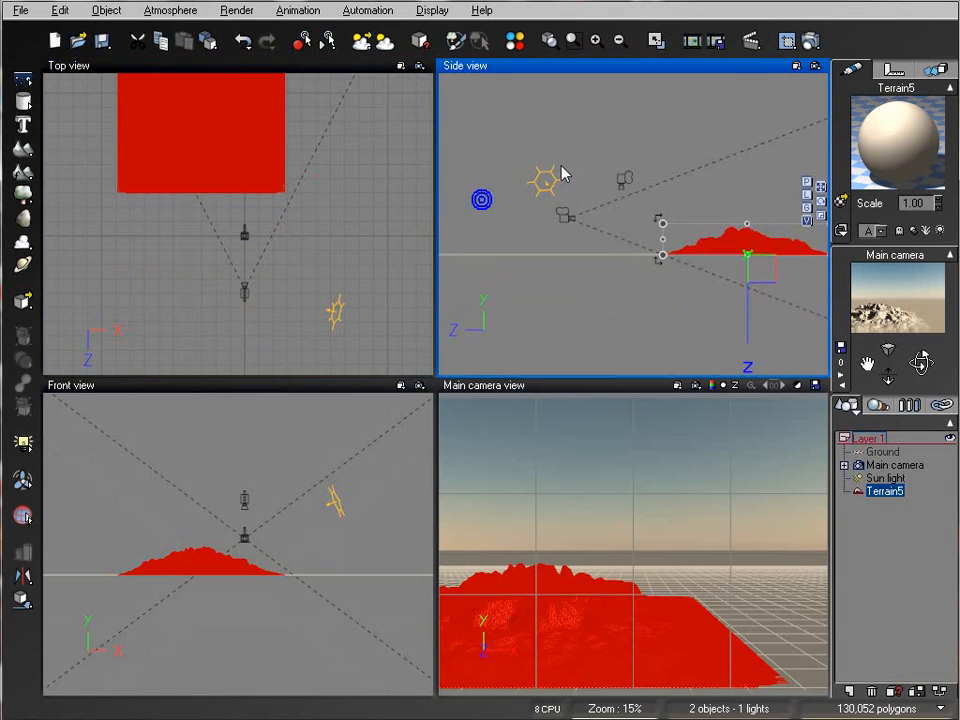
pyautogui.click(567, 220)
pyautogui.scroll(2, 603, 231)
pyautogui.moveTo(596, 248); pyautogui.dragTo(752, 228, button='right')
pyautogui.moveTo(638, 188); pyautogui.dragTo(642, 204)
# Step: Set the render destination to Render to screen and the aspect ratio to Widescreen (16:10), then accept the render options
pyautogui.click(811, 41)
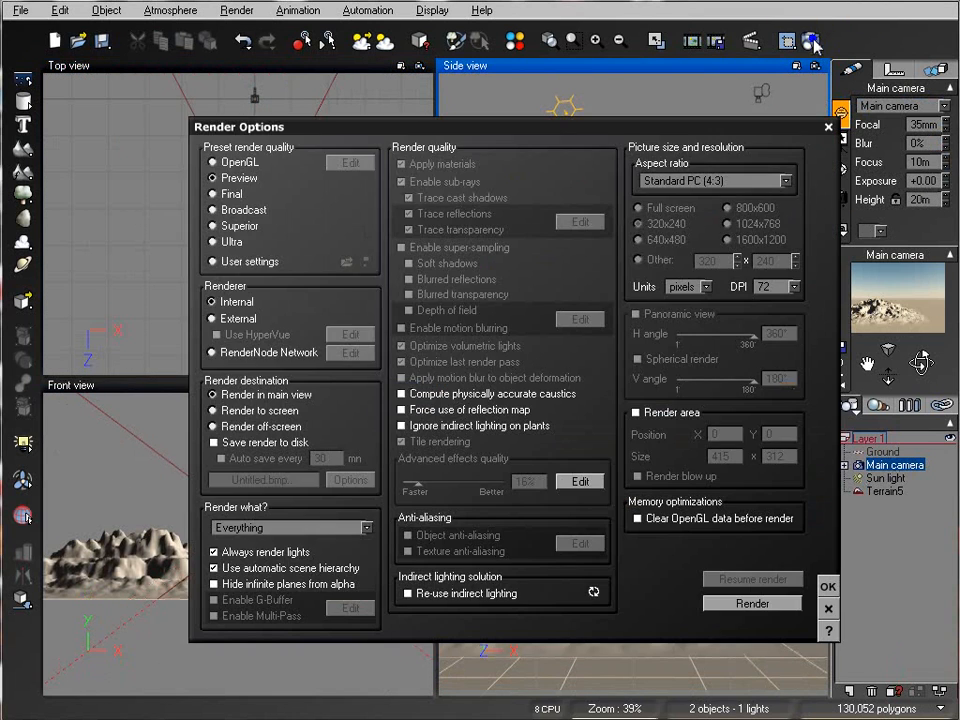
pyautogui.click(262, 411)
pyautogui.click(710, 183)
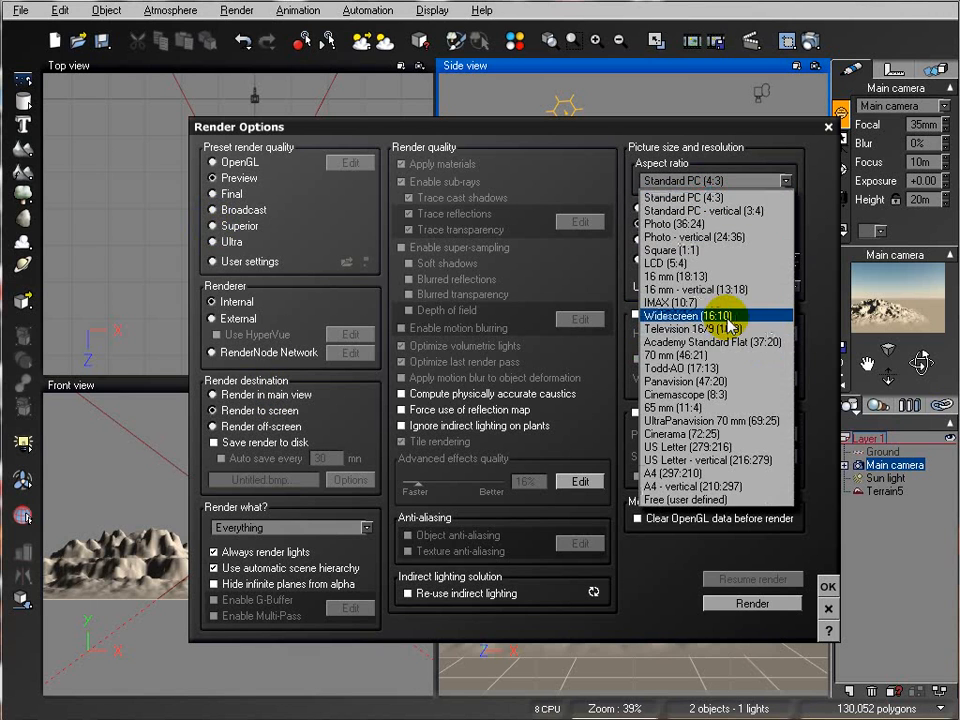
pyautogui.click(724, 319)
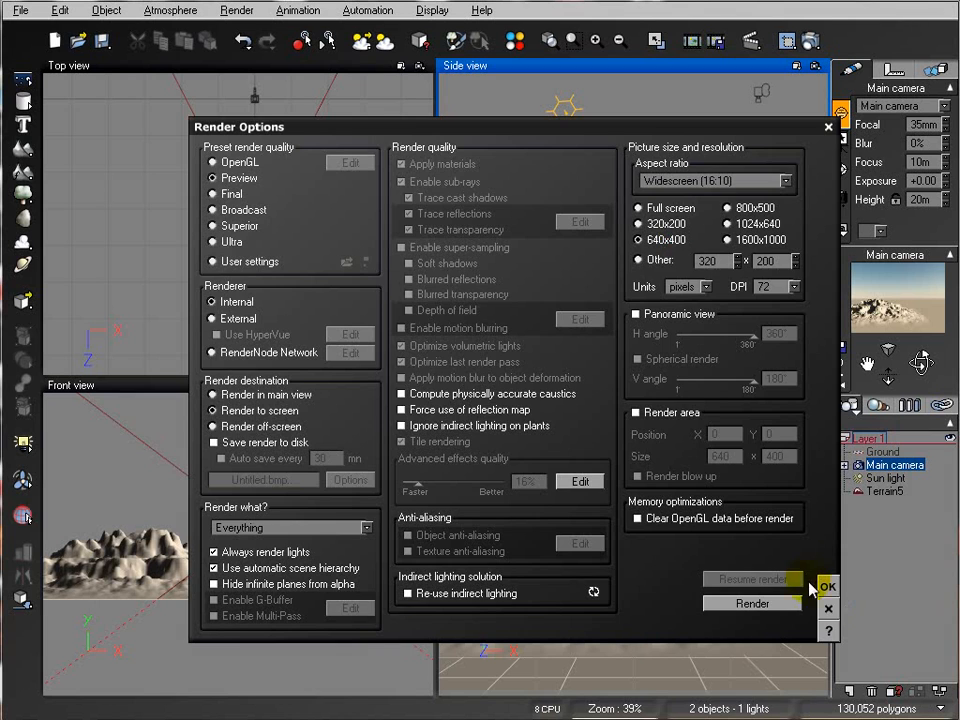
pyautogui.click(825, 587)
# Step: Select the existing terrain in the top view and shift it slightly along the positive X direction
pyautogui.moveTo(920, 363); pyautogui.dragTo(250, 200)
pyautogui.click(250, 200)
pyautogui.moveTo(219, 131); pyautogui.dragTo(241, 136)
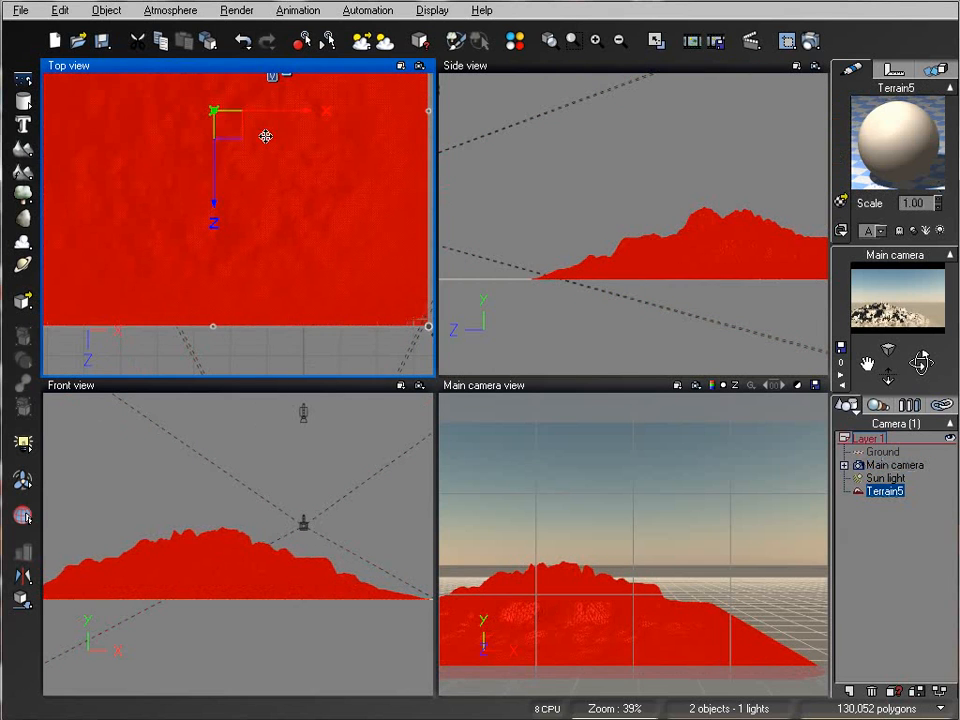
pyautogui.scroll(-2, 176, 158)
pyautogui.scroll(-4, 183, 175)
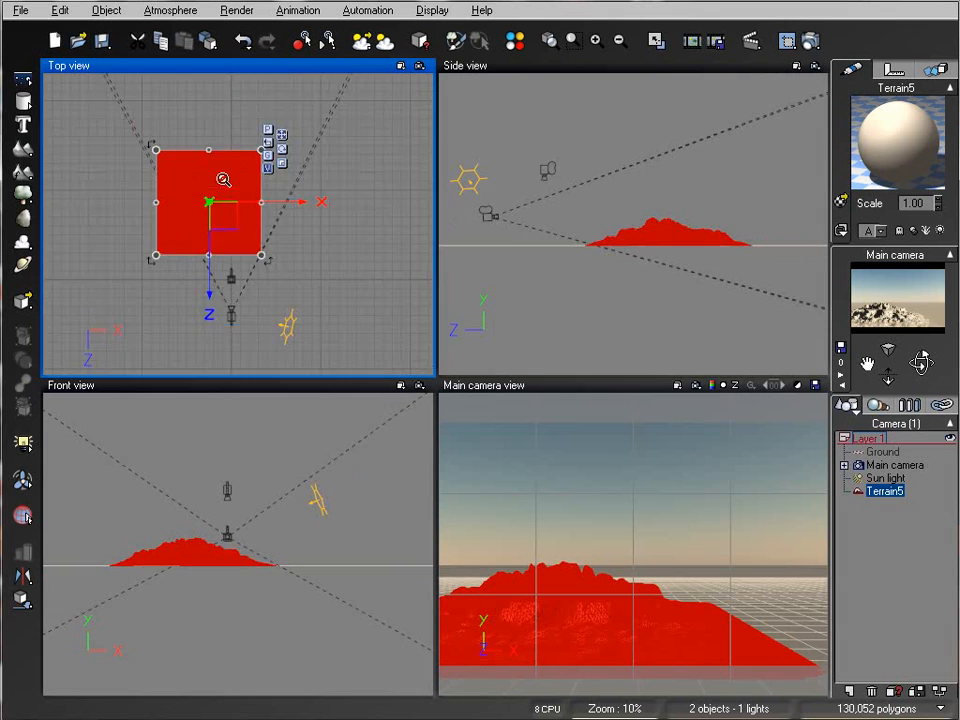
pyautogui.scroll(2, 222, 176)
# Step: Add a second terrain, enlarge it in the top view, and place it behind the first terrain on the negative X side
pyautogui.click(22, 148)
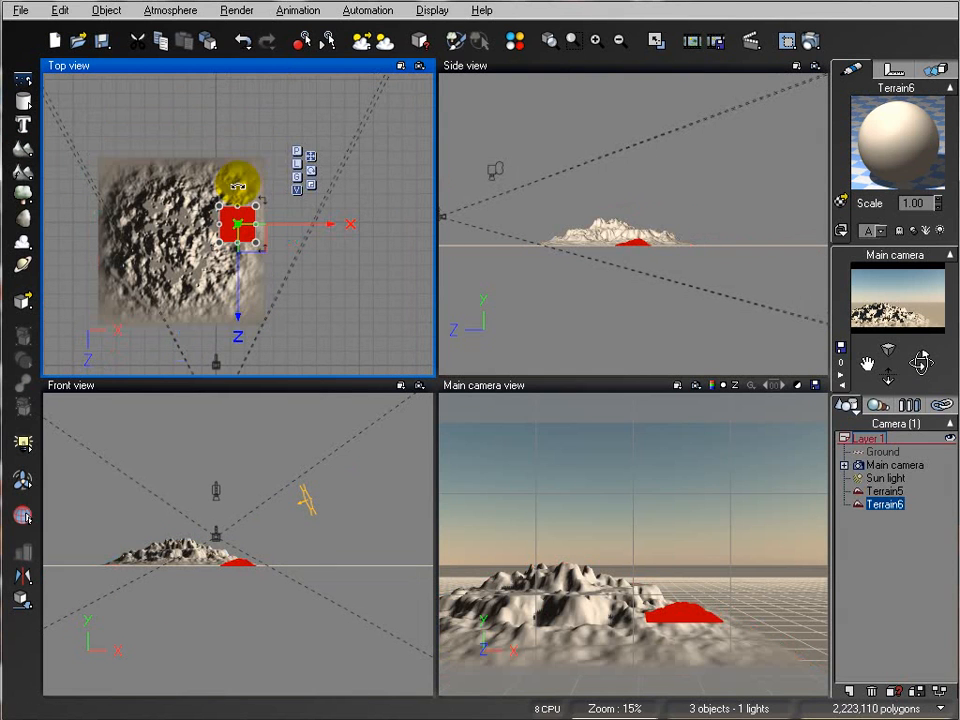
pyautogui.moveTo(275, 188); pyautogui.dragTo(432, 62)
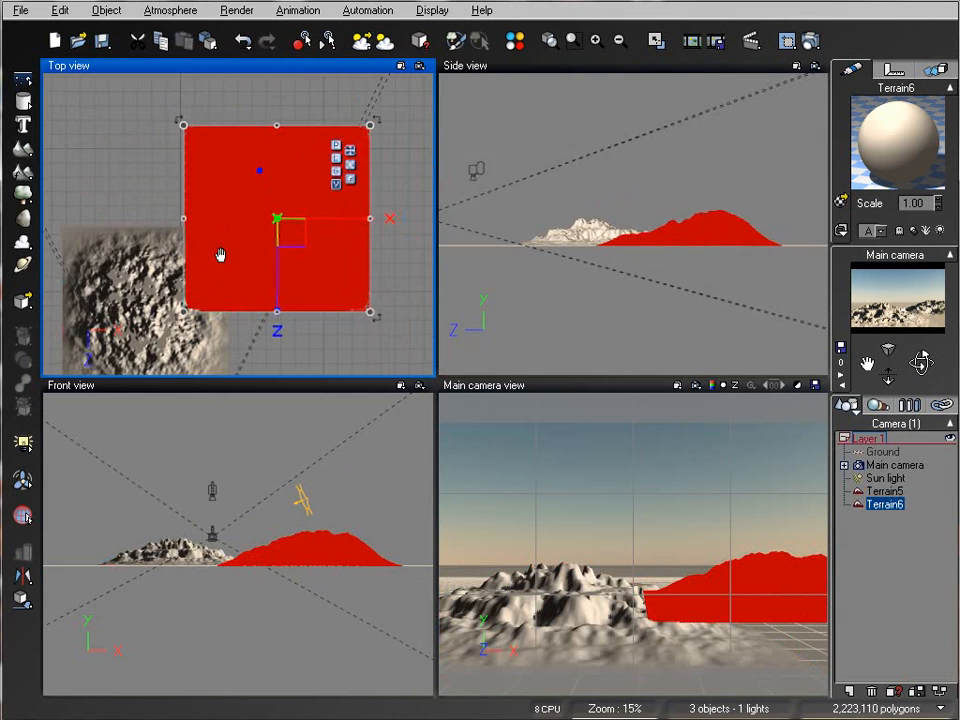
pyautogui.scroll(-4, 199, 223)
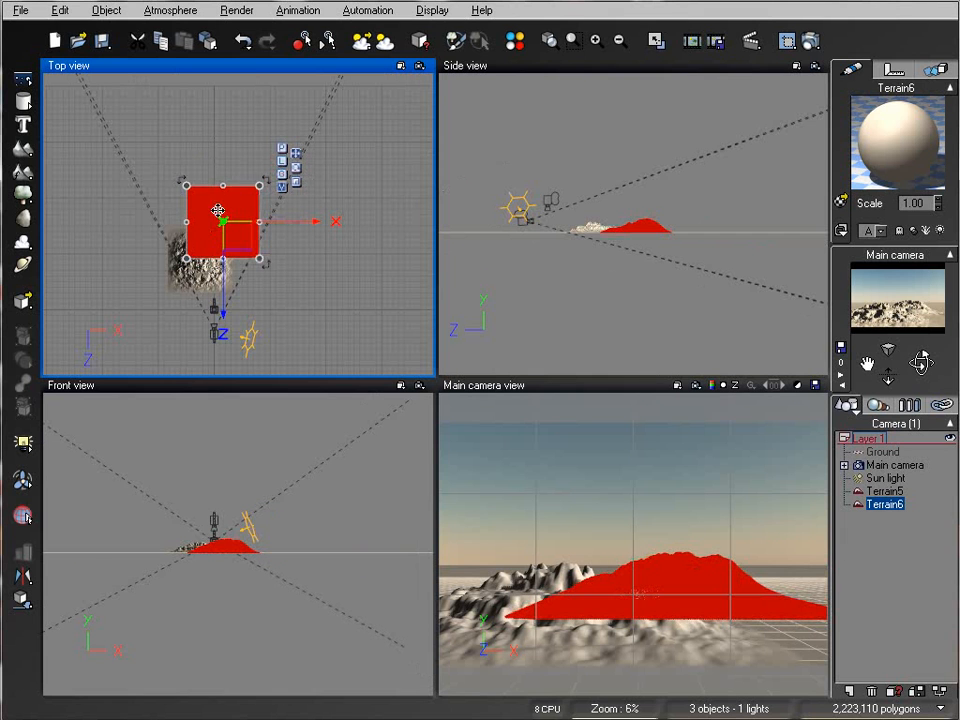
pyautogui.moveTo(245, 203); pyautogui.dragTo(169, 197)
pyautogui.moveTo(164, 200); pyautogui.dragTo(138, 270)
# Step: Add two enlarged terrains, one directly behind the first terrain and one farther back on the positive X side
pyautogui.click(24, 149)
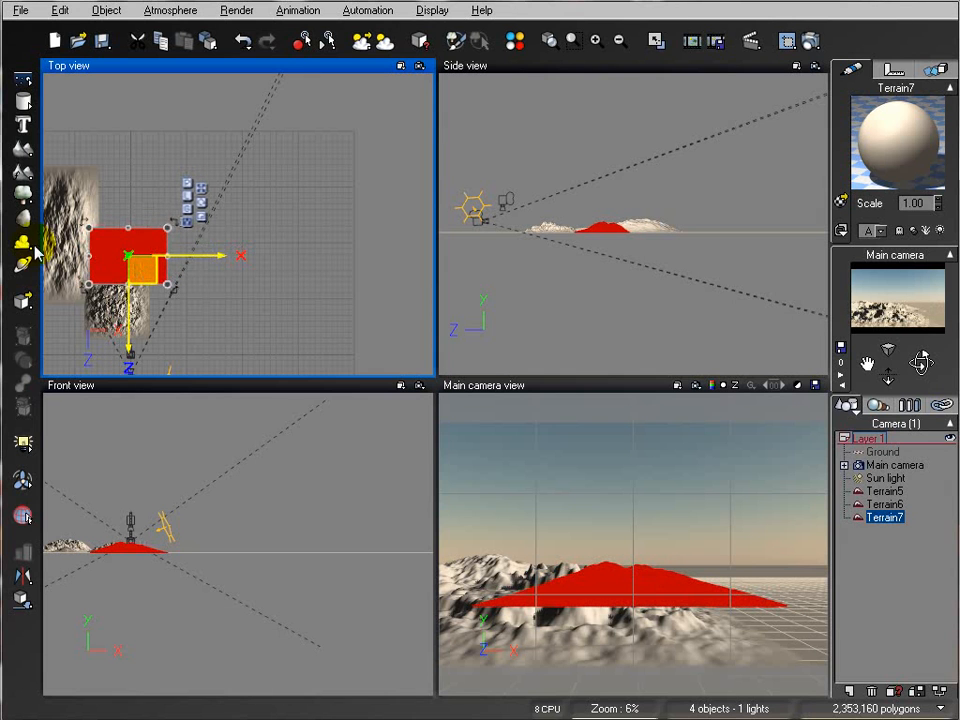
pyautogui.click(17, 150)
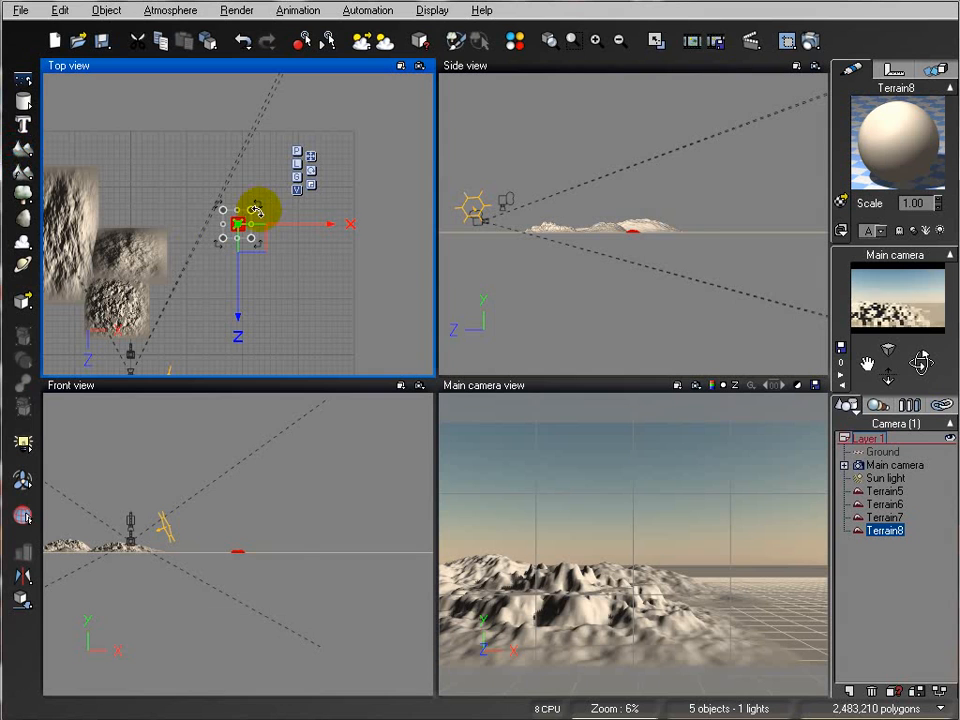
pyautogui.moveTo(283, 205); pyautogui.dragTo(193, 233)
pyautogui.scroll(-3, 258, 158)
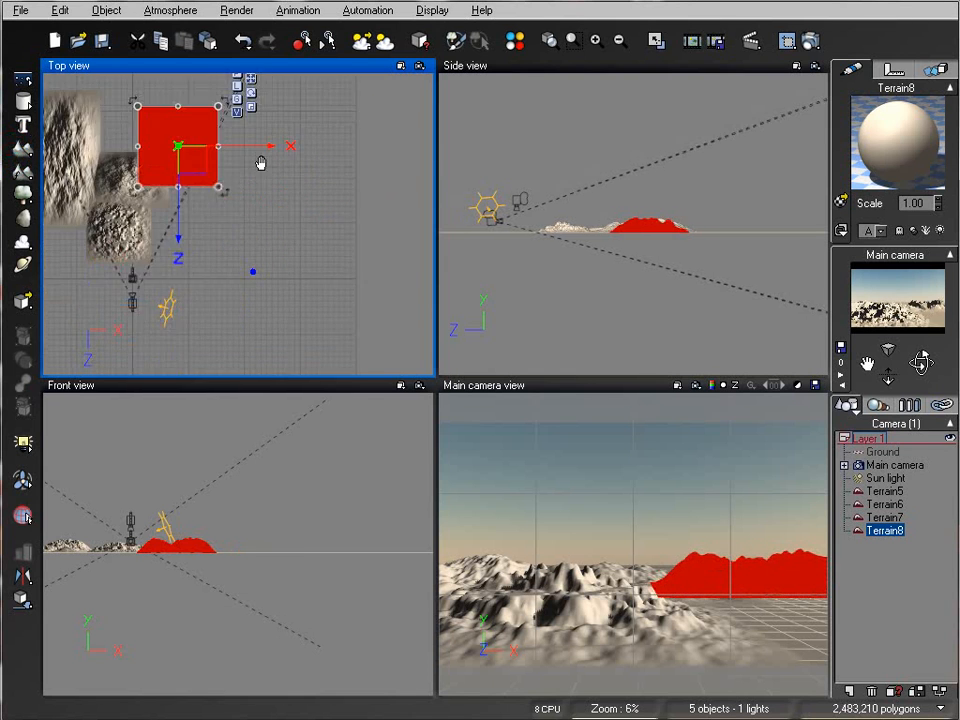
# Step: Add another terrain and move it next to the first terrain, on its positive X side in the top view
pyautogui.click(22, 149)
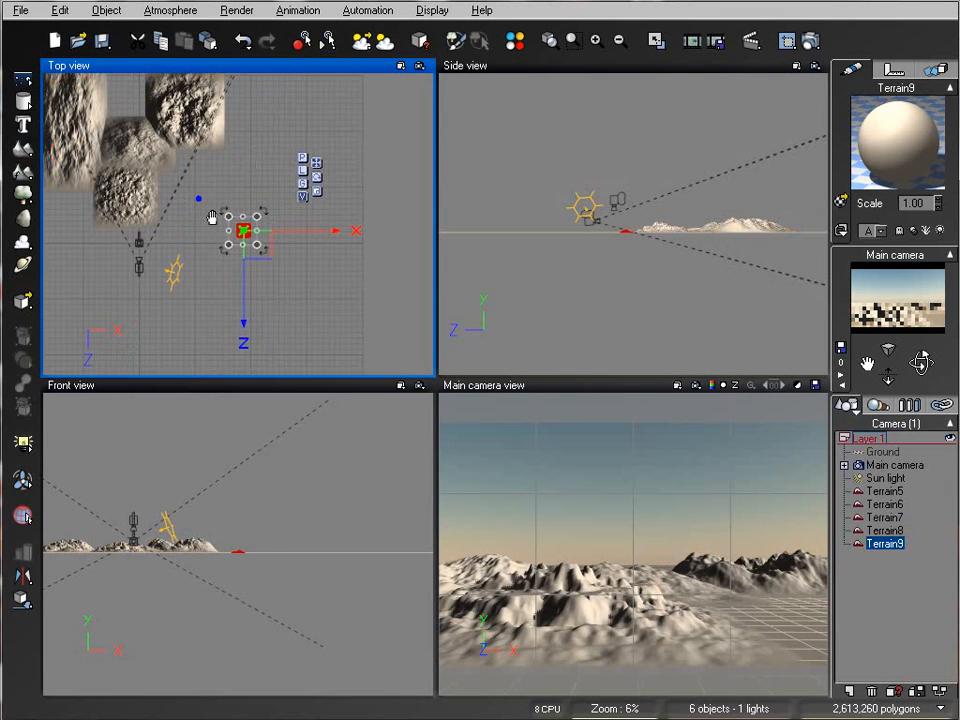
pyautogui.moveTo(260, 242); pyautogui.dragTo(329, 252)
pyautogui.scroll(5, 279, 251)
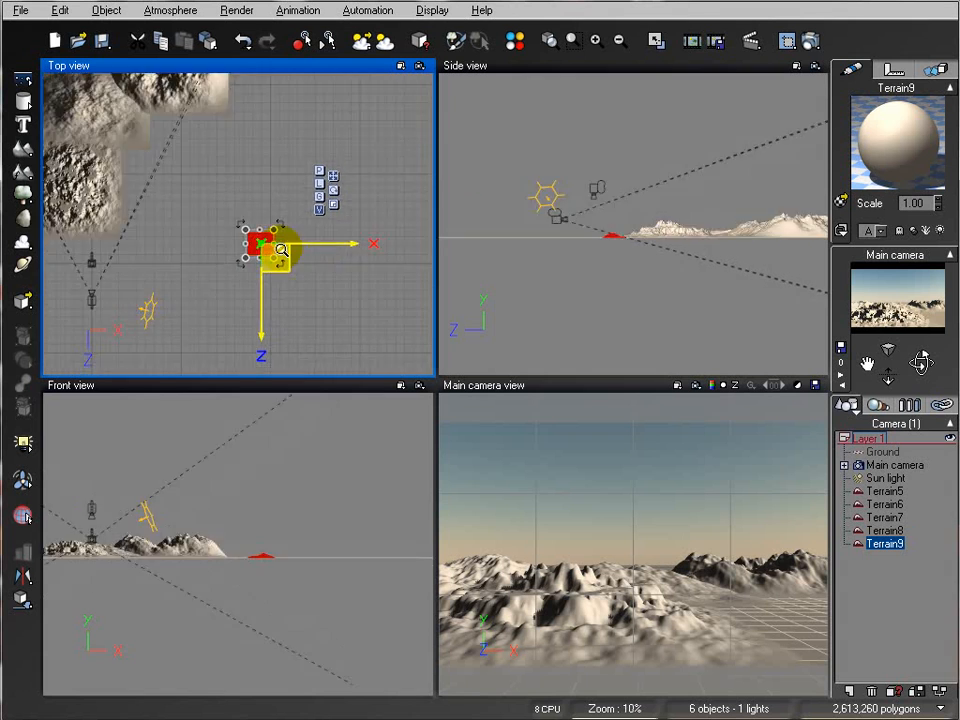
pyautogui.moveTo(272, 232); pyautogui.dragTo(100, 146)
pyautogui.moveTo(160, 180); pyautogui.dragTo(371, 292, button='right')
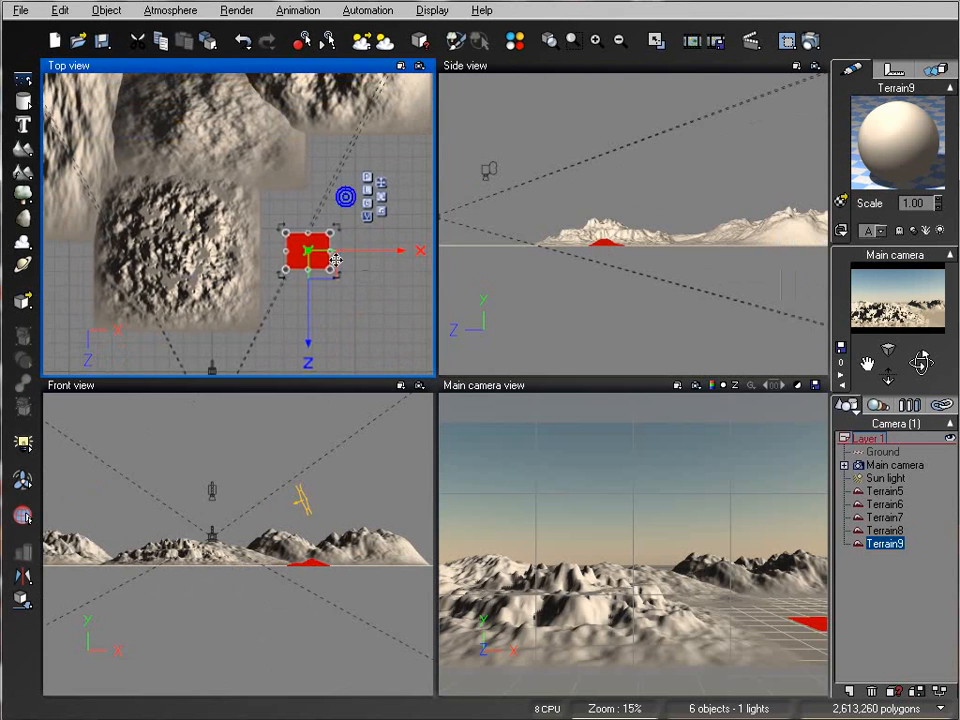
# Step: Stretch the new low terrain in depth and width so it fills the empty ground and overlaps the first terrain's edge
pyautogui.moveTo(326, 258); pyautogui.dragTo(276, 132)
pyautogui.moveTo(292, 186); pyautogui.dragTo(356, 188)
pyautogui.moveTo(308, 256); pyautogui.dragTo(304, 300)
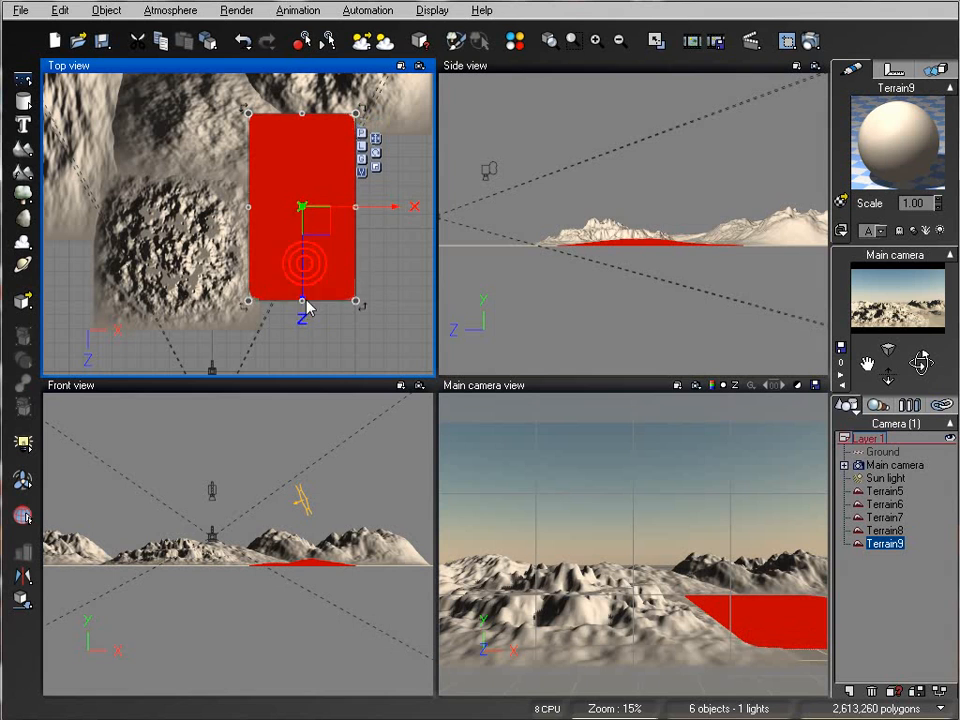
pyautogui.moveTo(252, 213); pyautogui.dragTo(206, 210)
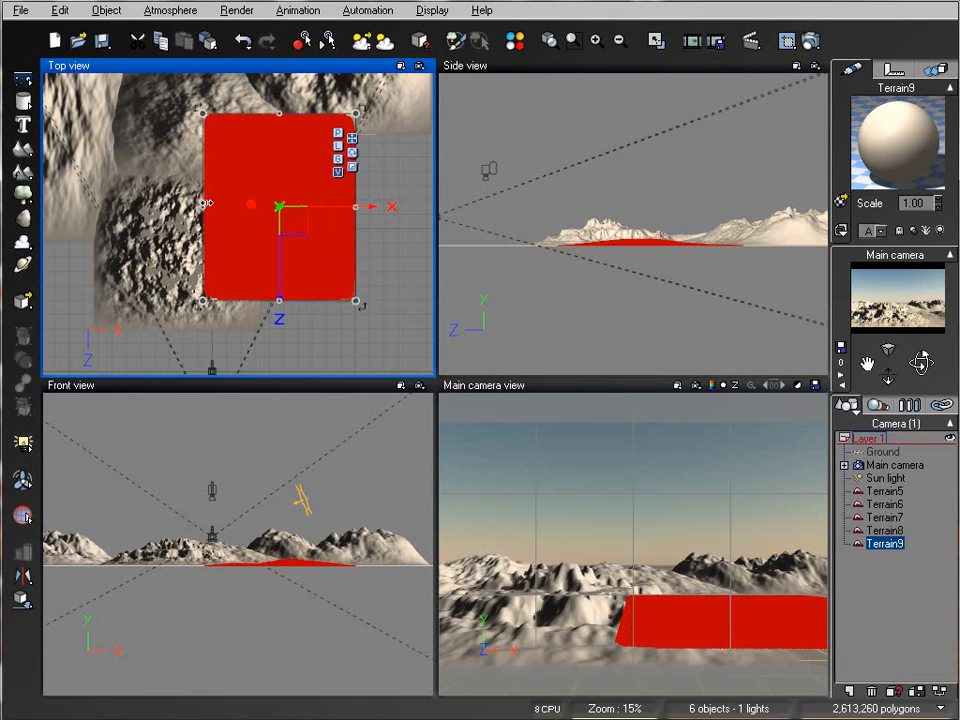
pyautogui.moveTo(369, 251); pyautogui.dragTo(372, 227, button='right')
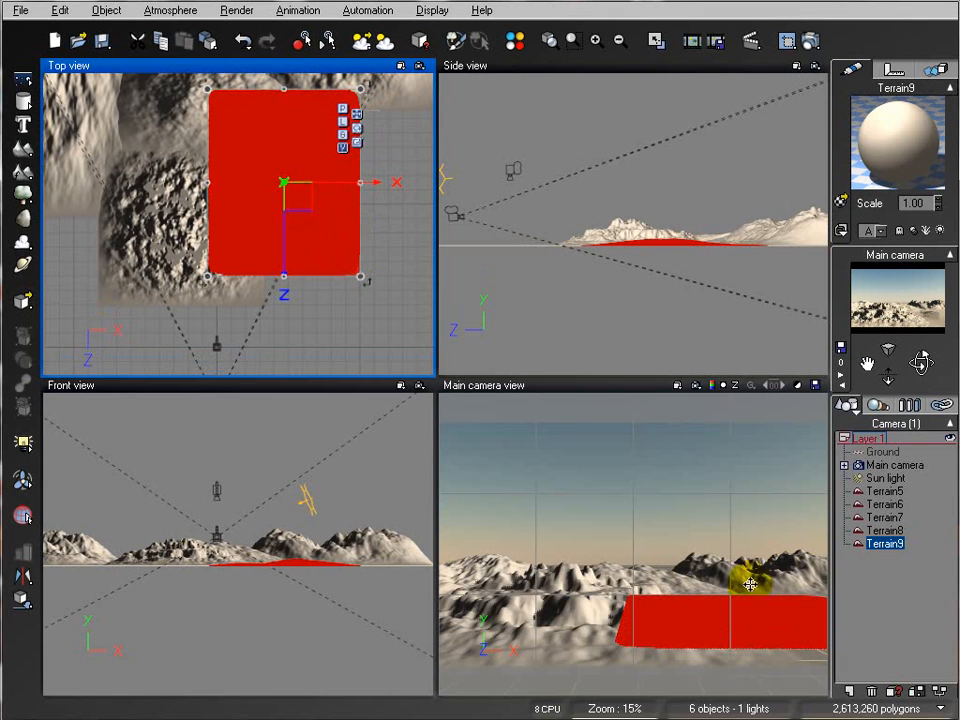
pyautogui.moveTo(337, 206)
pyautogui.mouseDown(button='right')
pyautogui.moveTo(324, 292)
pyautogui.moveTo(360, 244)
pyautogui.mouseUp(button='right')
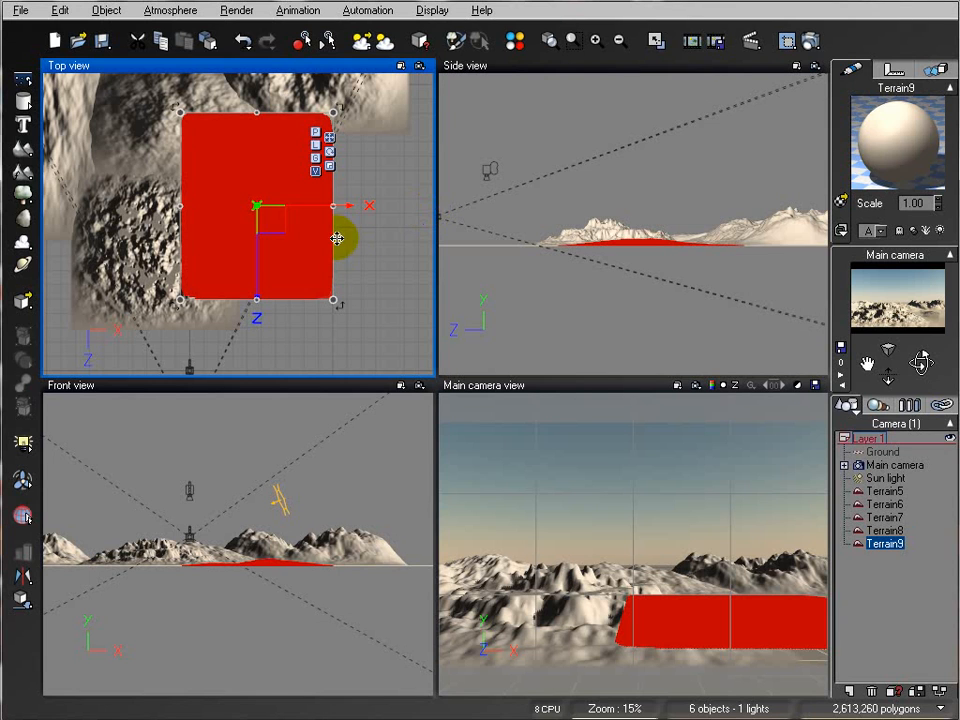
pyautogui.moveTo(338, 235); pyautogui.dragTo(355, 262, button='right')
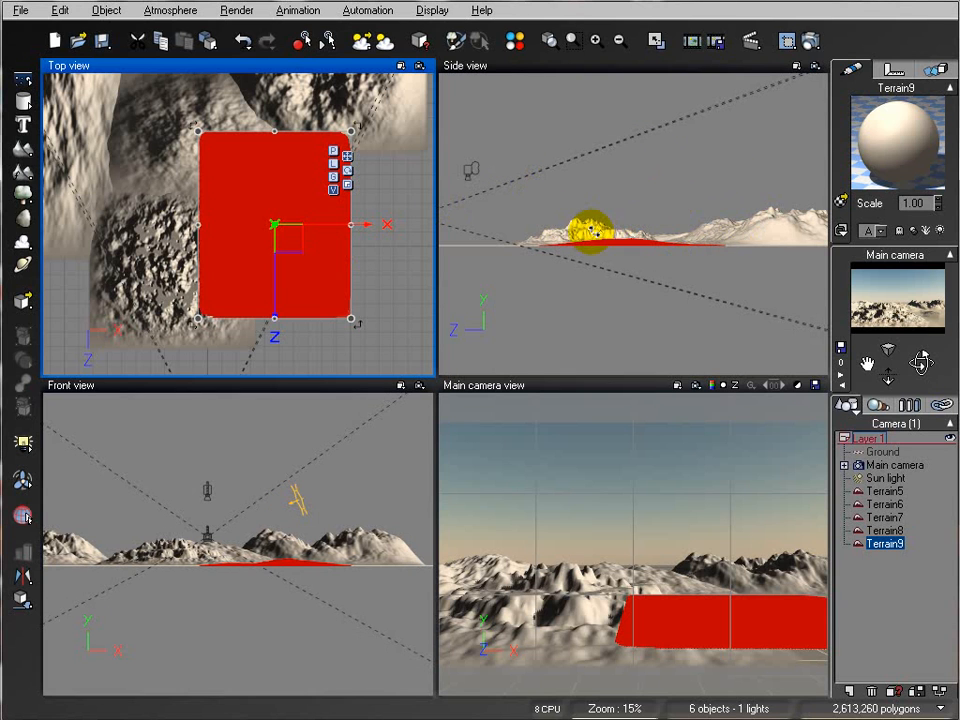
# Step: Select the first terrain, increase its height slightly in the side view, and render the scene to check it
pyautogui.click(884, 491)
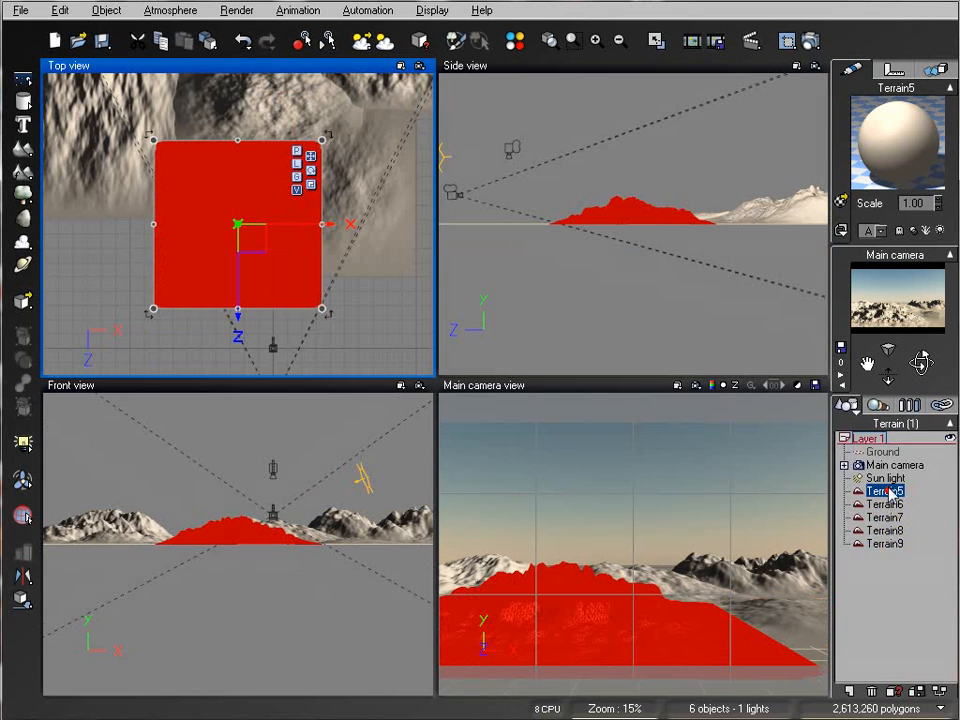
pyautogui.click(628, 195)
pyautogui.moveTo(629, 191); pyautogui.dragTo(630, 184)
pyautogui.click(810, 40)
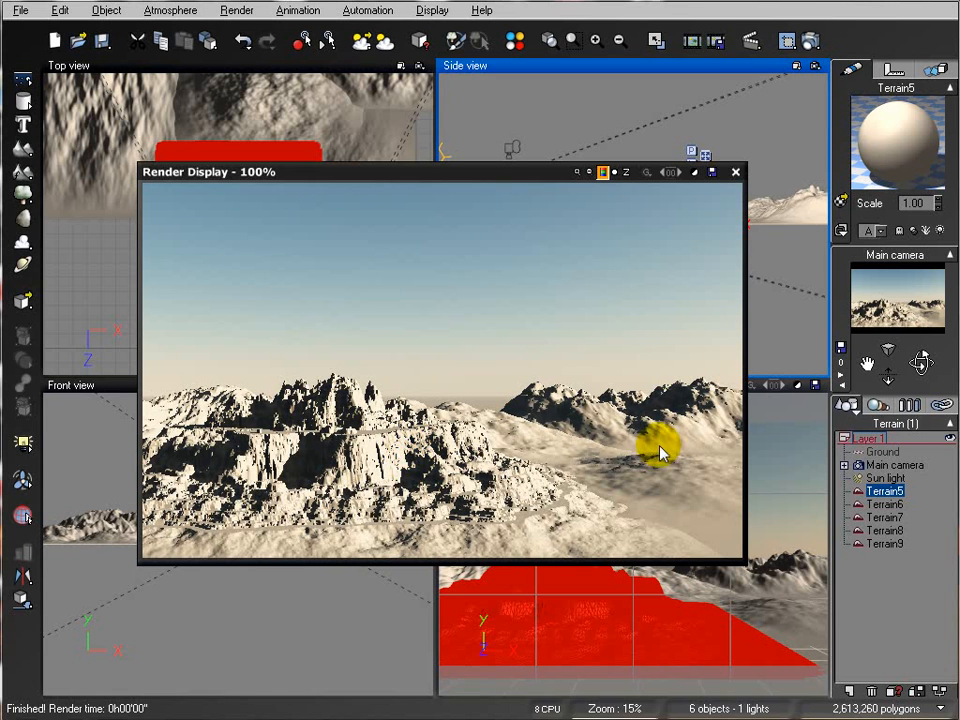
pyautogui.click(735, 172)
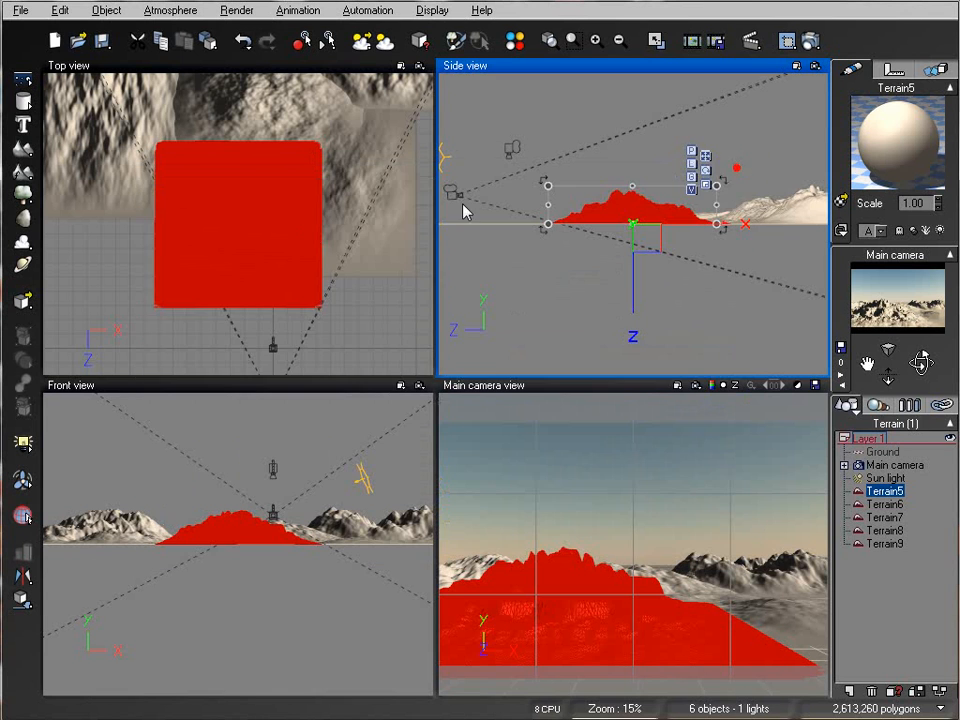
# Step: Add a foreground terrain close to the main camera, raising and tilting it in the side view to follow the lower camera edge
pyautogui.scroll(5, 236, 161)
pyautogui.moveTo(273, 225); pyautogui.dragTo(358, 269, button='right')
pyautogui.click(23, 150)
pyautogui.moveTo(638, 253); pyautogui.dragTo(643, 300, button='right')
pyautogui.moveTo(648, 288); pyautogui.dragTo(616, 272)
pyautogui.moveTo(574, 242); pyautogui.dragTo(566, 236)
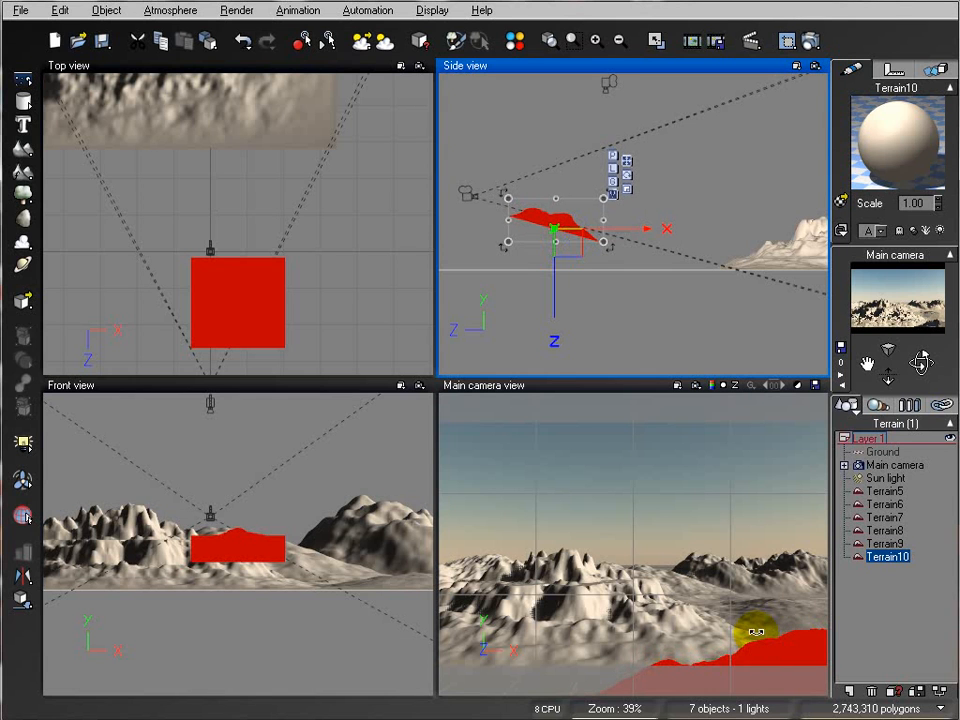
# Step: Add a second foreground terrain in the top view and widen it along X across the camera's field of view
pyautogui.moveTo(168, 278); pyautogui.dragTo(235, 225, button='right')
pyautogui.click(27, 157)
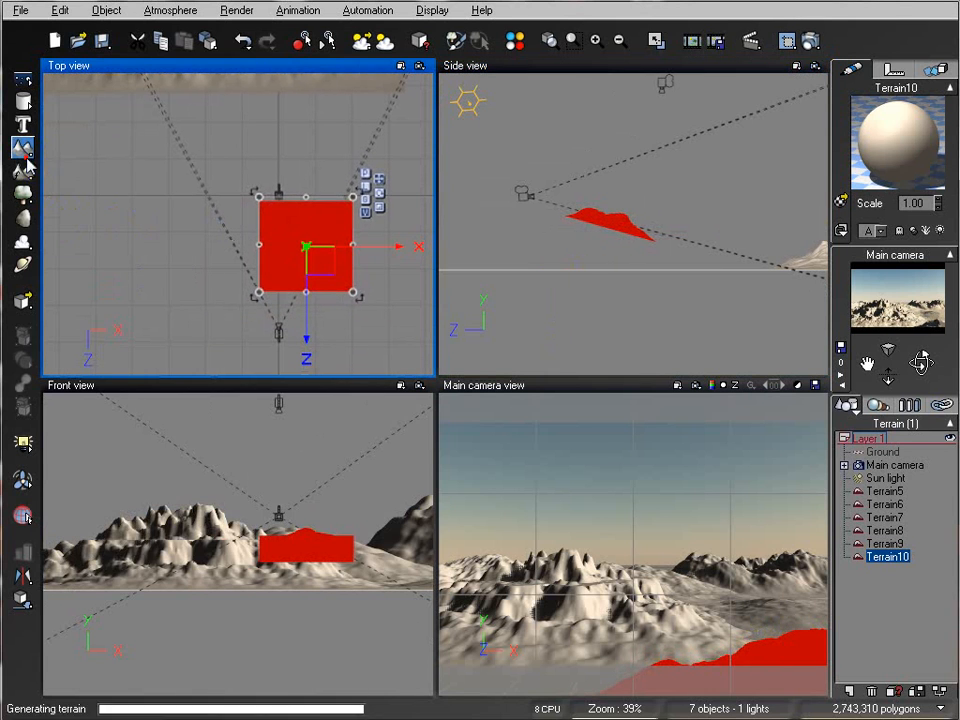
pyautogui.moveTo(225, 244); pyautogui.dragTo(202, 249)
pyautogui.moveTo(259, 230); pyautogui.dragTo(339, 230)
pyautogui.moveTo(283, 243); pyautogui.dragTo(259, 257)
# Step: Raise the wide foreground terrain in the side view, tilt it along the lower camera edge, and flatten it slightly
pyautogui.moveTo(622, 267); pyautogui.dragTo(616, 232)
pyautogui.moveTo(661, 262); pyautogui.dragTo(653, 272)
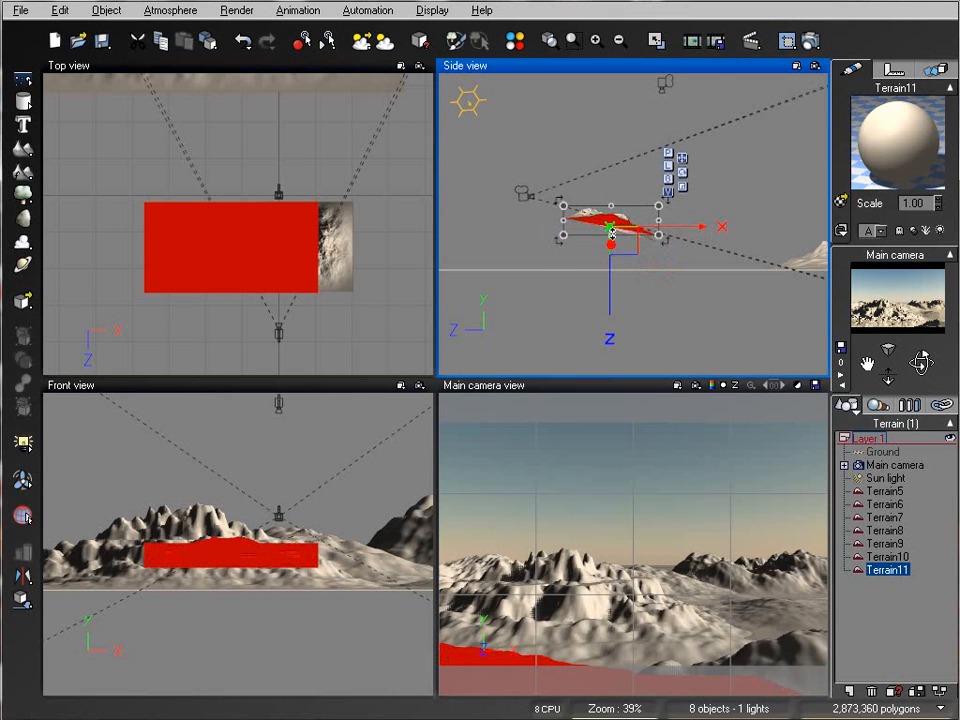
pyautogui.moveTo(610, 233); pyautogui.dragTo(615, 242)
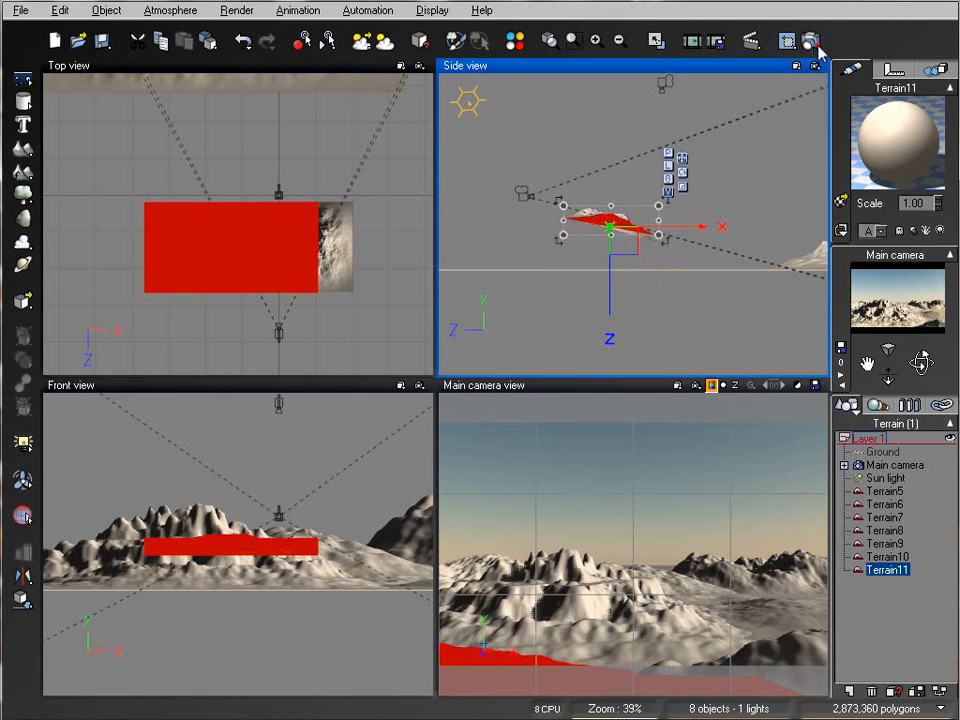
# Step: Render the main camera view to examine the foreground terrains, and close the render display
pyautogui.click(810, 40)
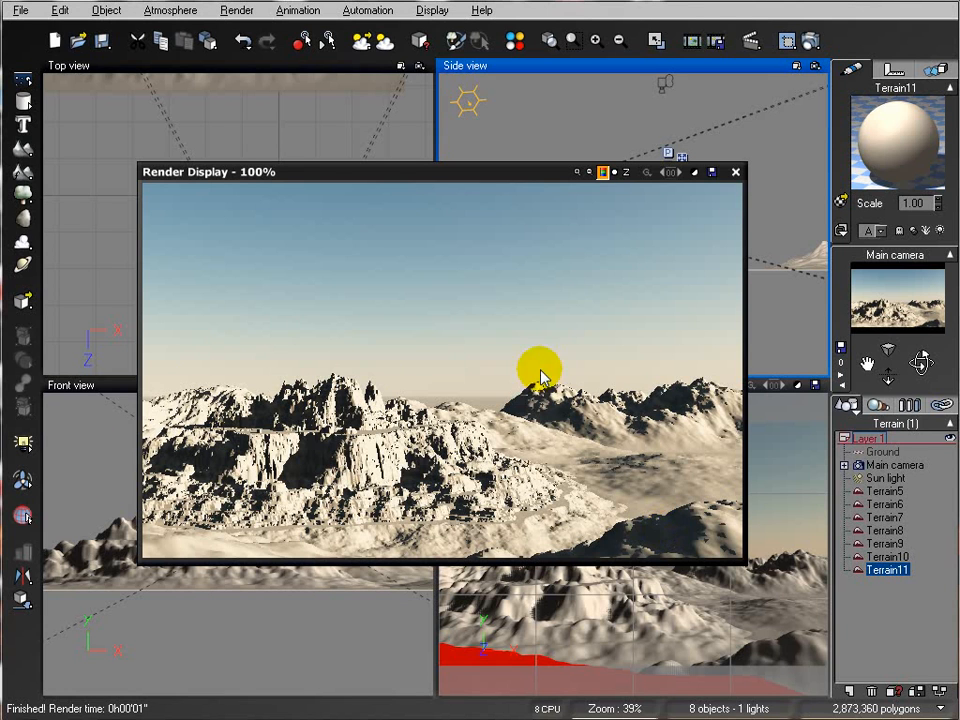
pyautogui.click(736, 173)
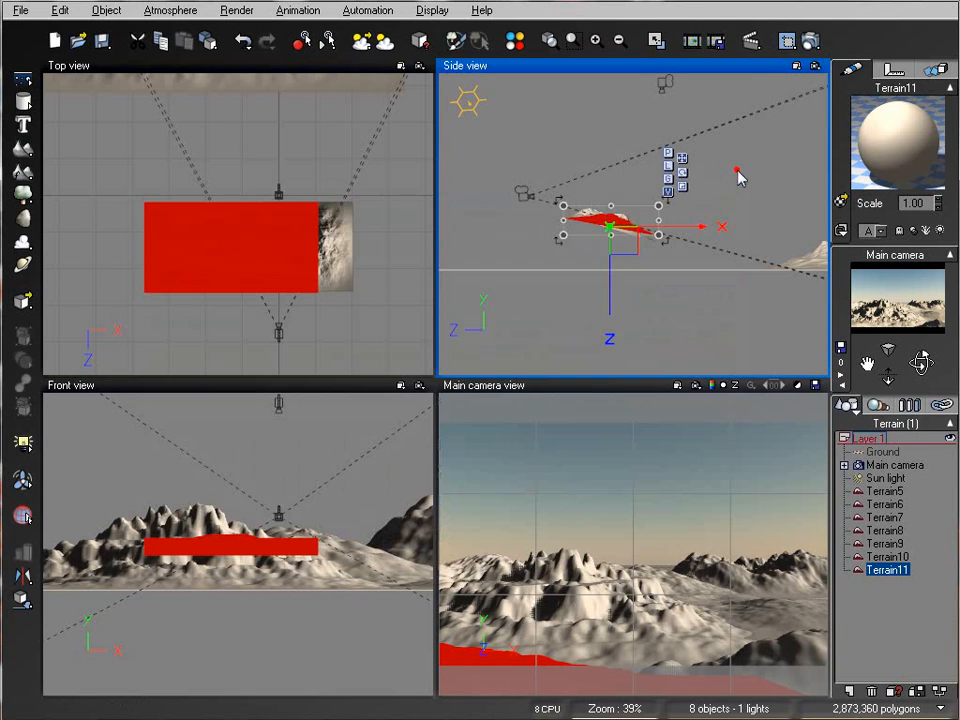
pyautogui.moveTo(671, 118); pyautogui.dragTo(640, 150, button='right')
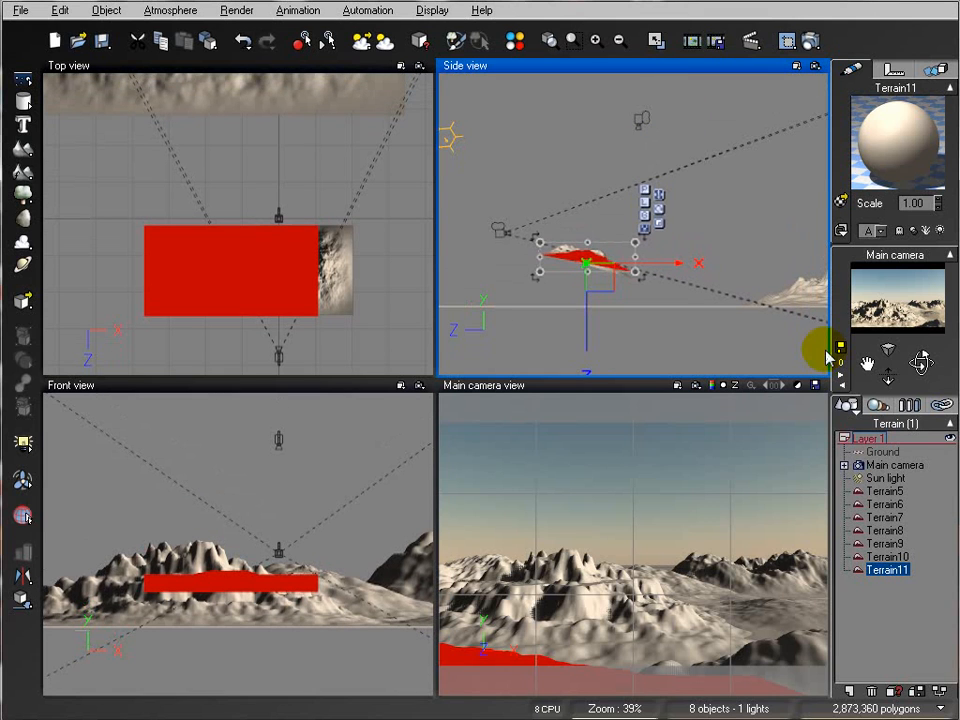
# Step: Load the Snowy Desert material from the Landscapes collection onto the first terrain and show its influence of environment settings
pyautogui.click(885, 491)
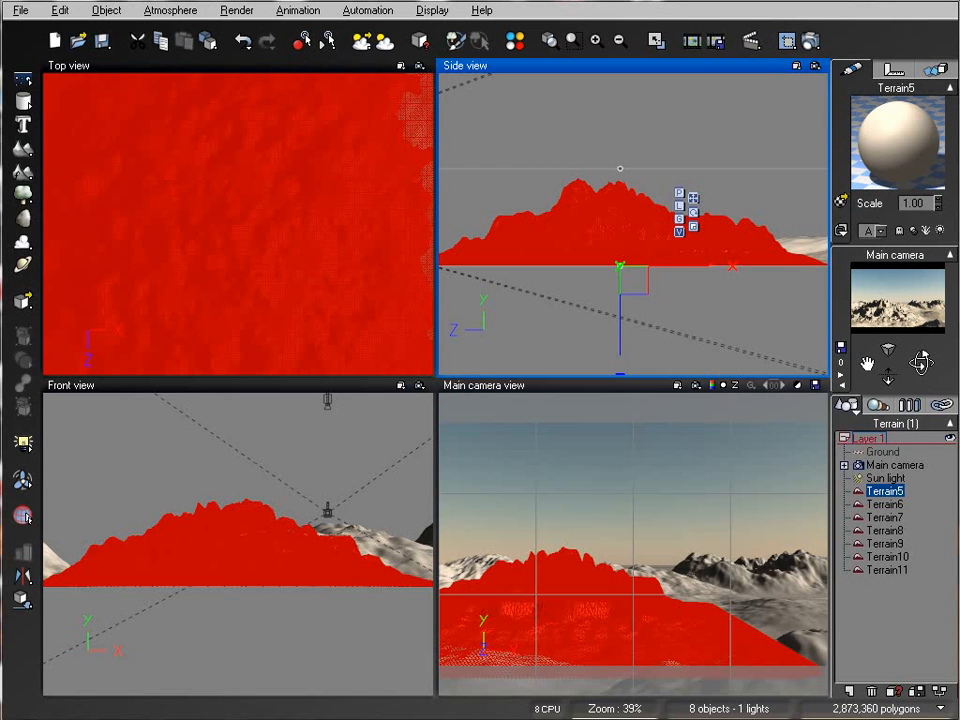
pyautogui.doubleClick(897, 137)
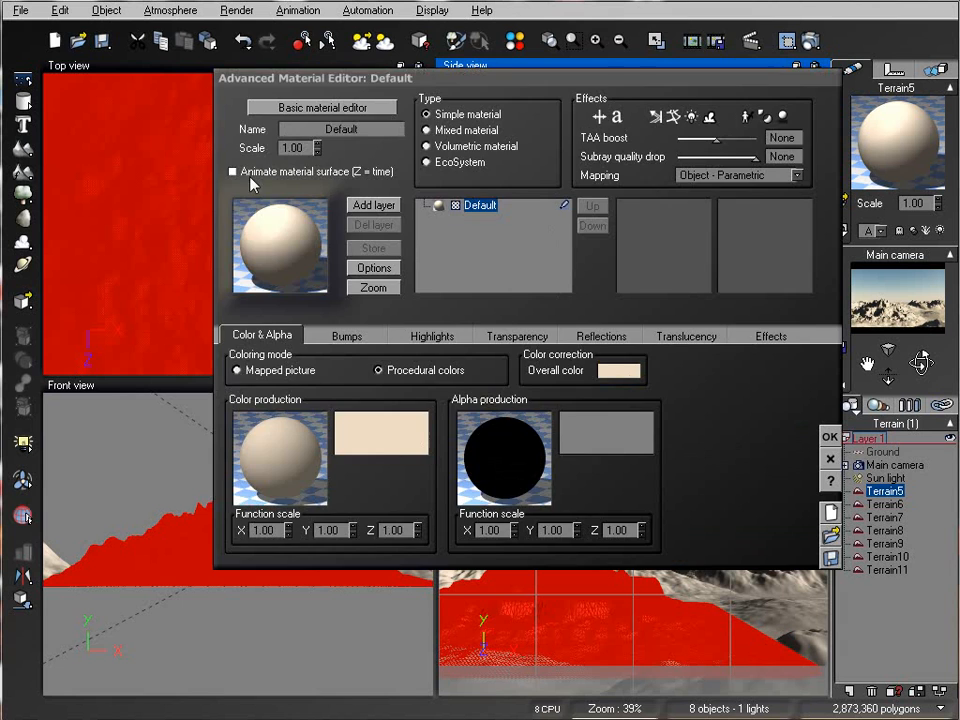
pyautogui.doubleClick(272, 233)
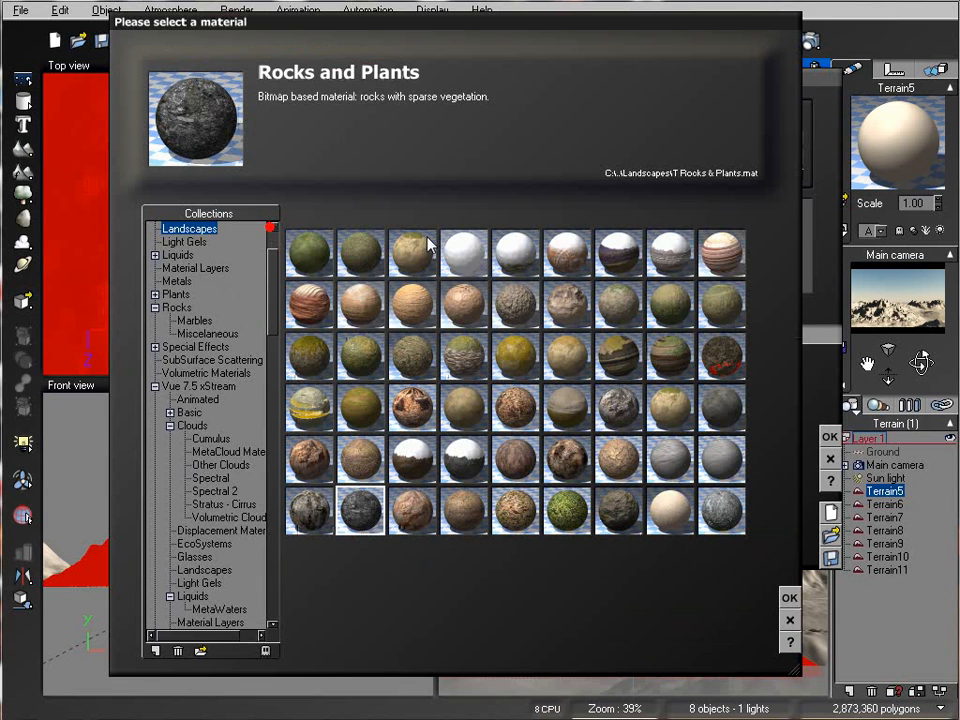
pyautogui.click(421, 470)
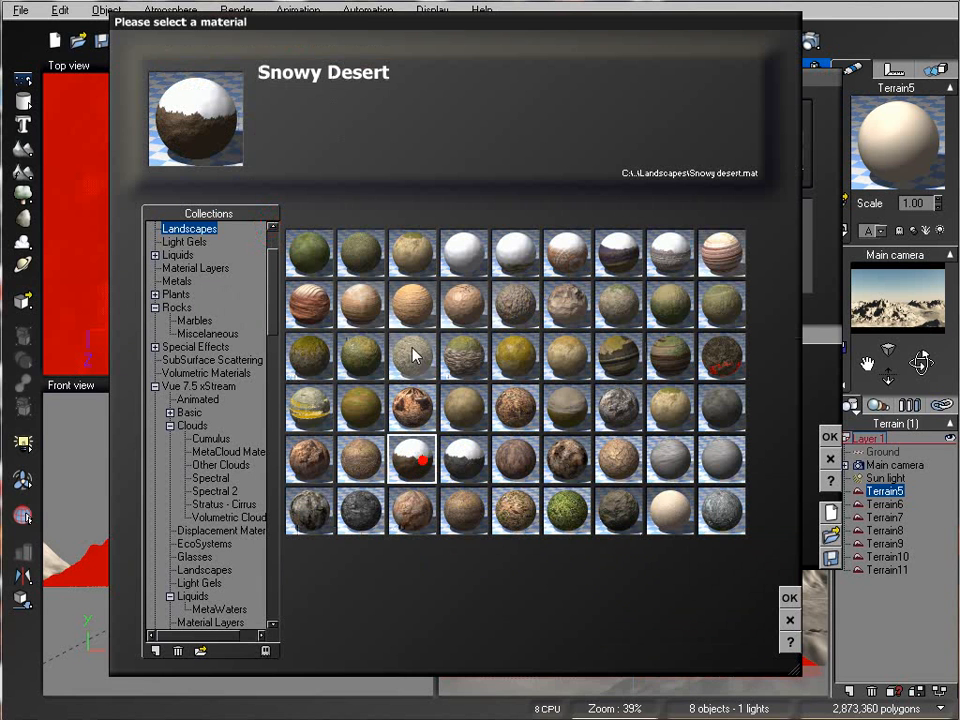
pyautogui.click(789, 598)
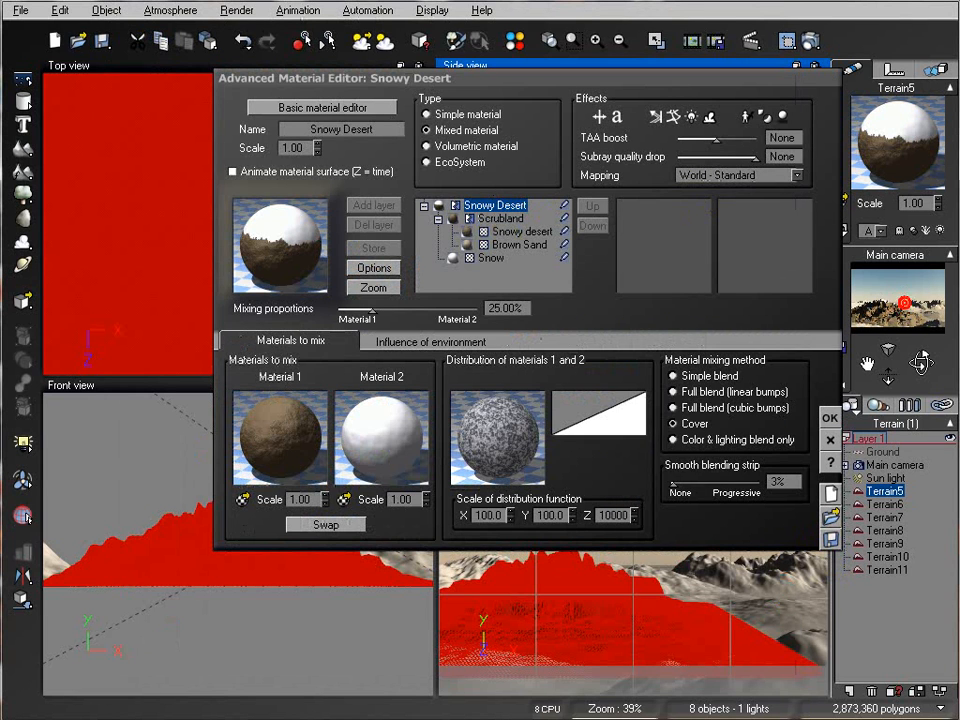
pyautogui.click(464, 342)
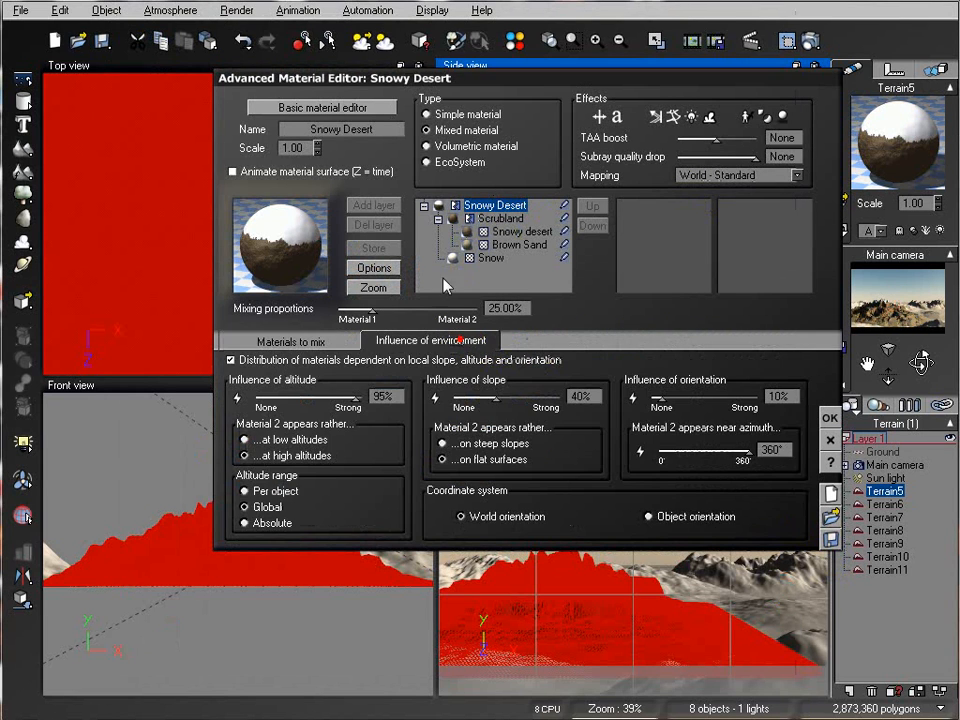
# Step: Set the Snowy Desert's Material 2 azimuth to 175°, influence of orientation to 62%, and influence of slope to 69%
pyautogui.moveTo(714, 80); pyautogui.dragTo(586, 66)
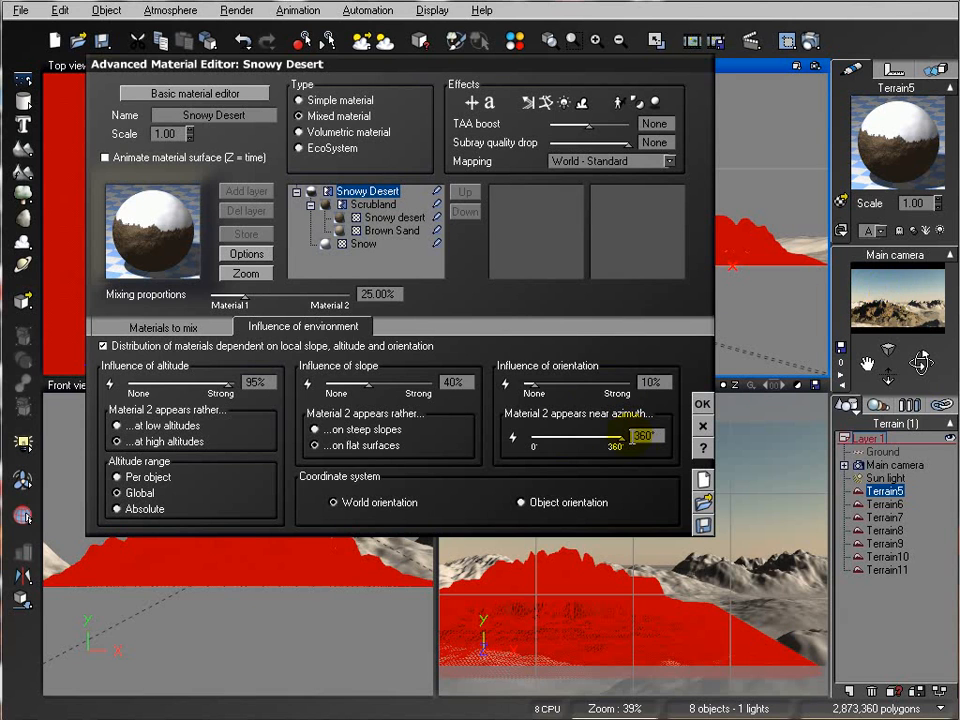
pyautogui.moveTo(600, 436); pyautogui.dragTo(566, 436)
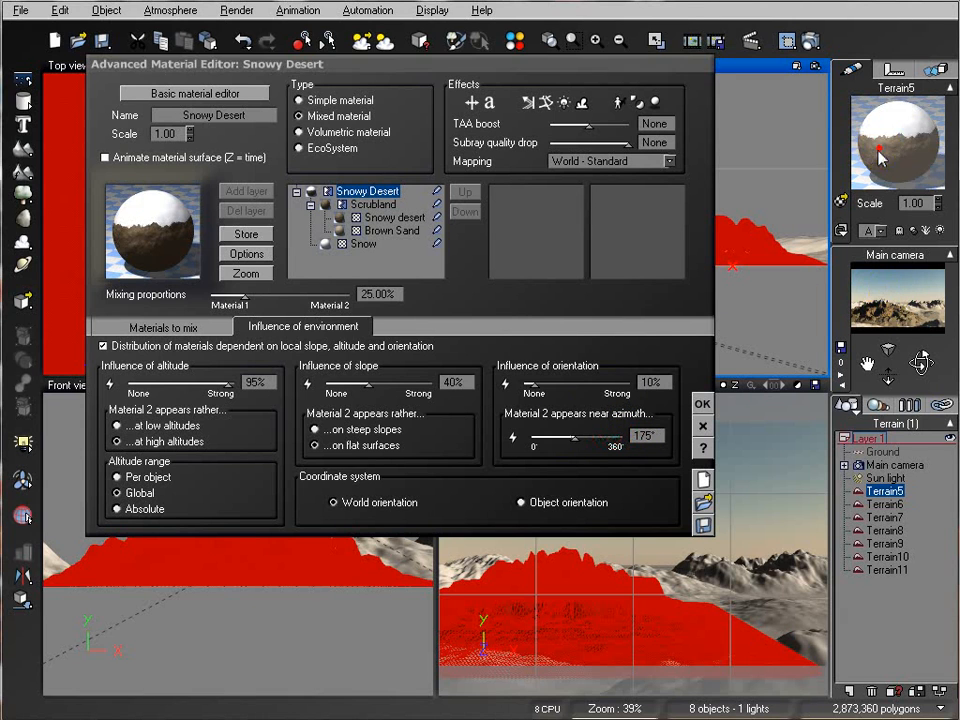
pyautogui.moveTo(545, 383); pyautogui.dragTo(598, 383)
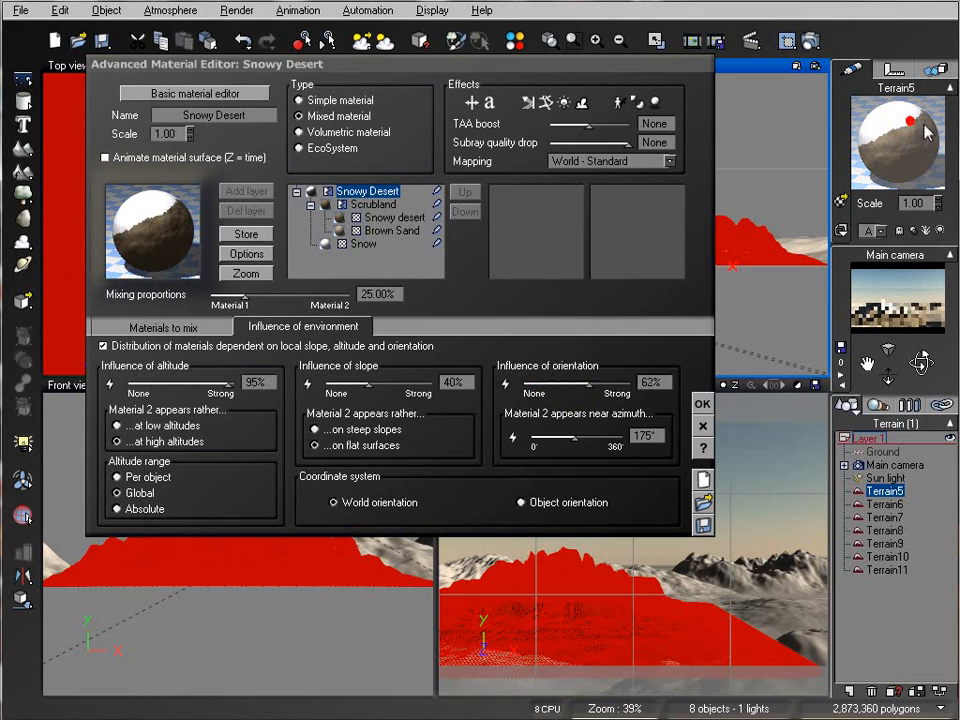
pyautogui.moveTo(415, 377); pyautogui.dragTo(362, 377)
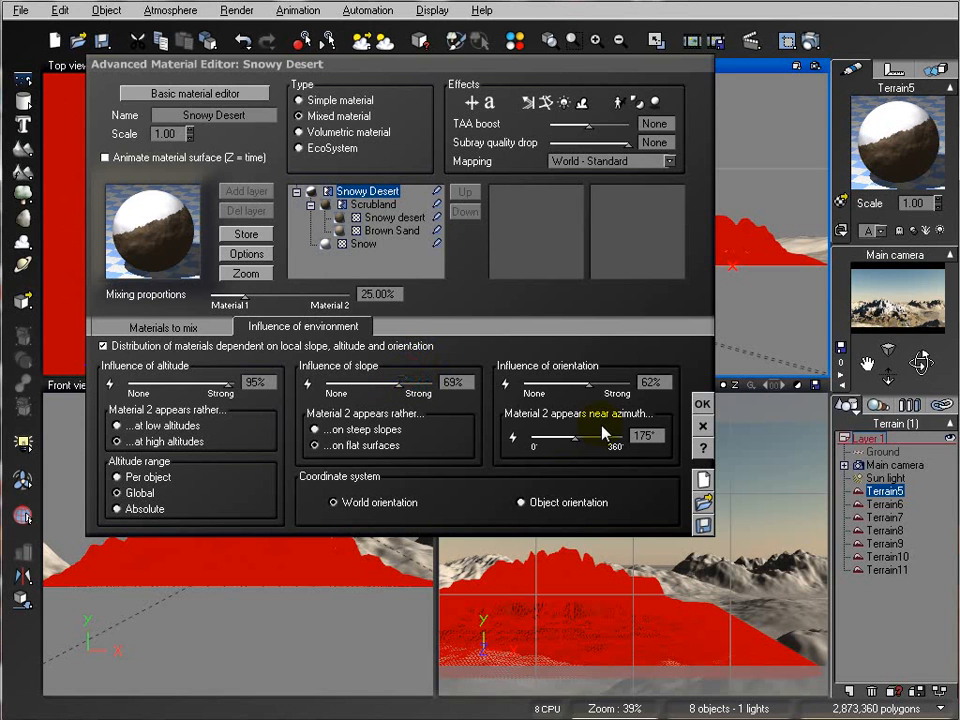
# Step: Try a Material 2 azimuth of 149° and render the main camera view to check the snow distribution
pyautogui.moveTo(588, 434); pyautogui.dragTo(578, 436)
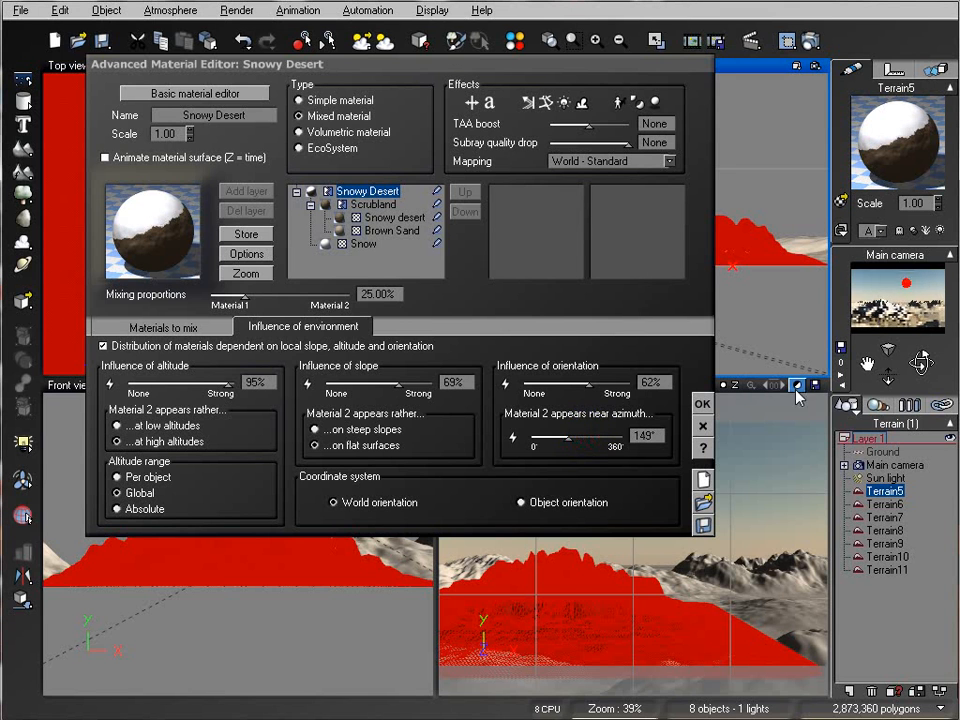
pyautogui.click(809, 42)
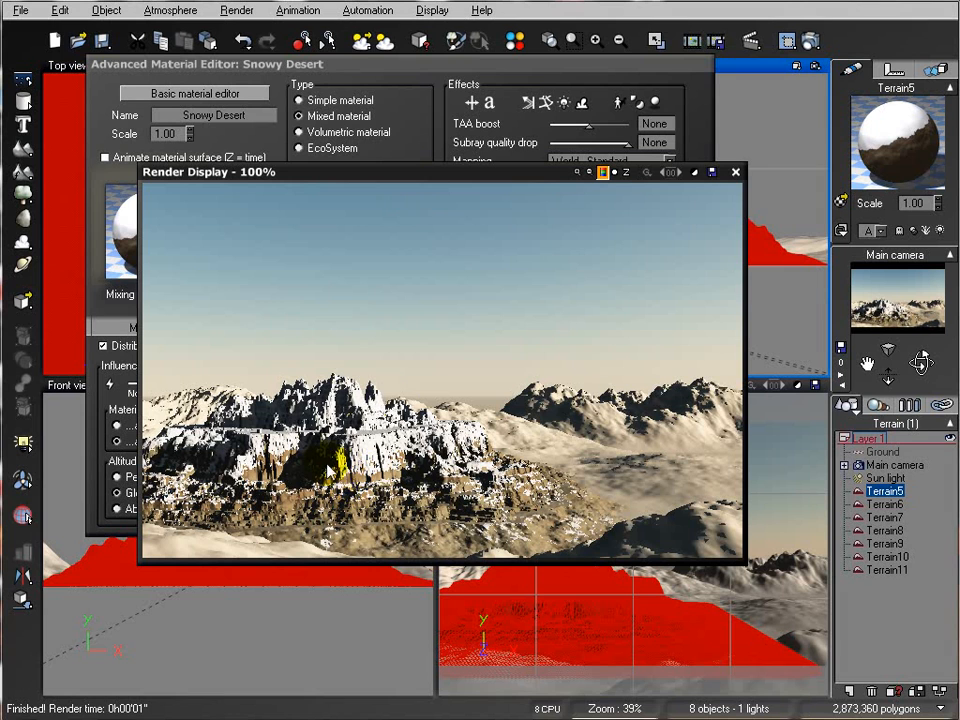
pyautogui.click(735, 171)
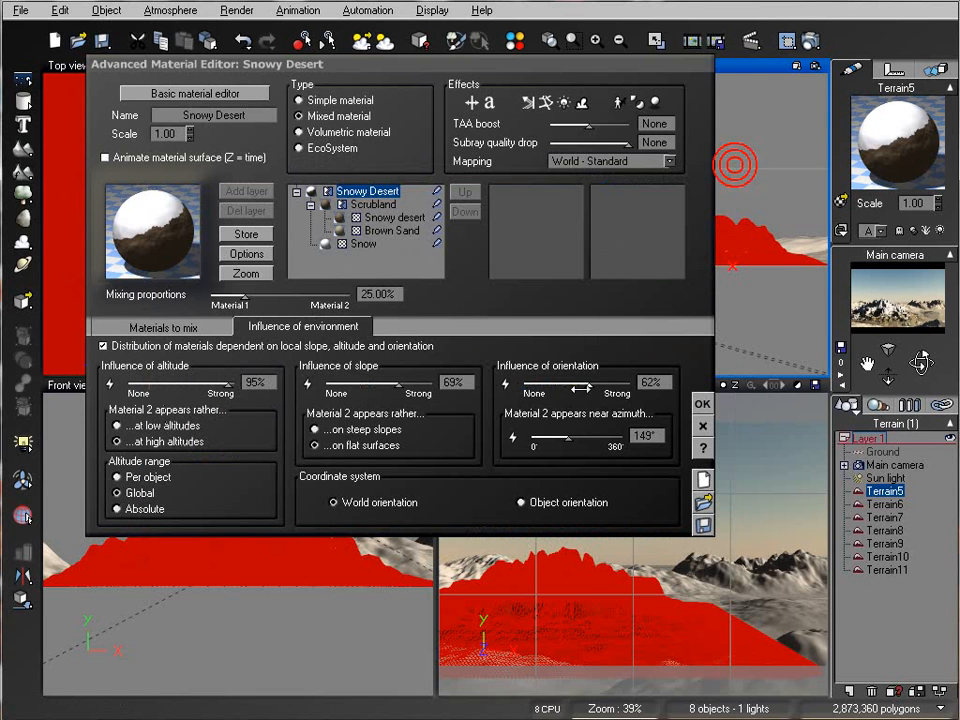
# Step: Try a Material 2 azimuth of 95° and check the snow distribution in a main camera render
pyautogui.moveTo(588, 427); pyautogui.dragTo(585, 427)
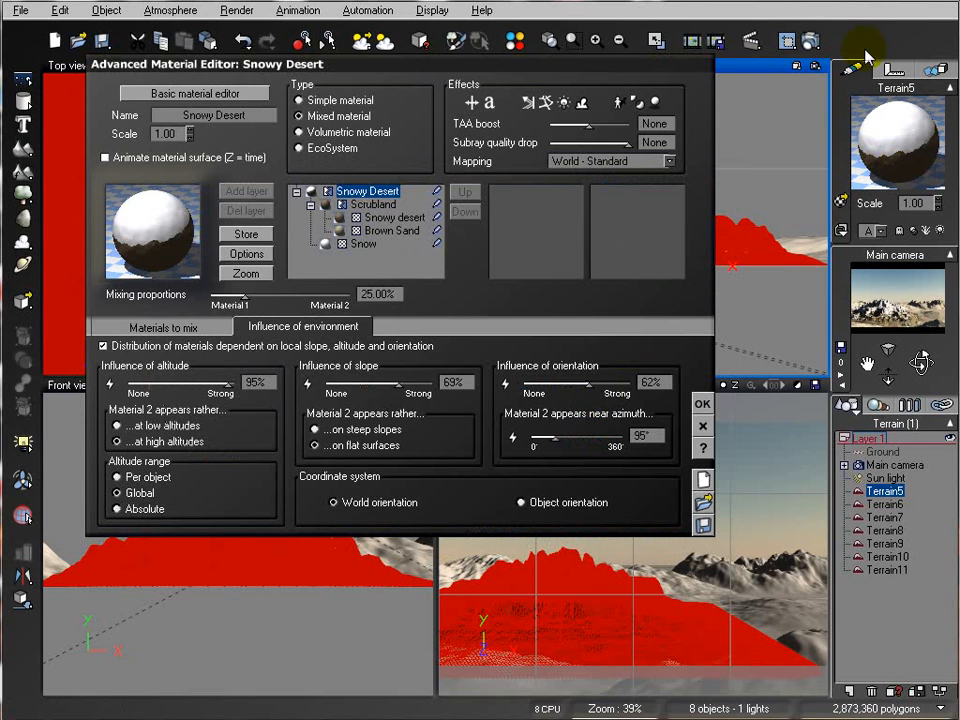
pyautogui.click(808, 40)
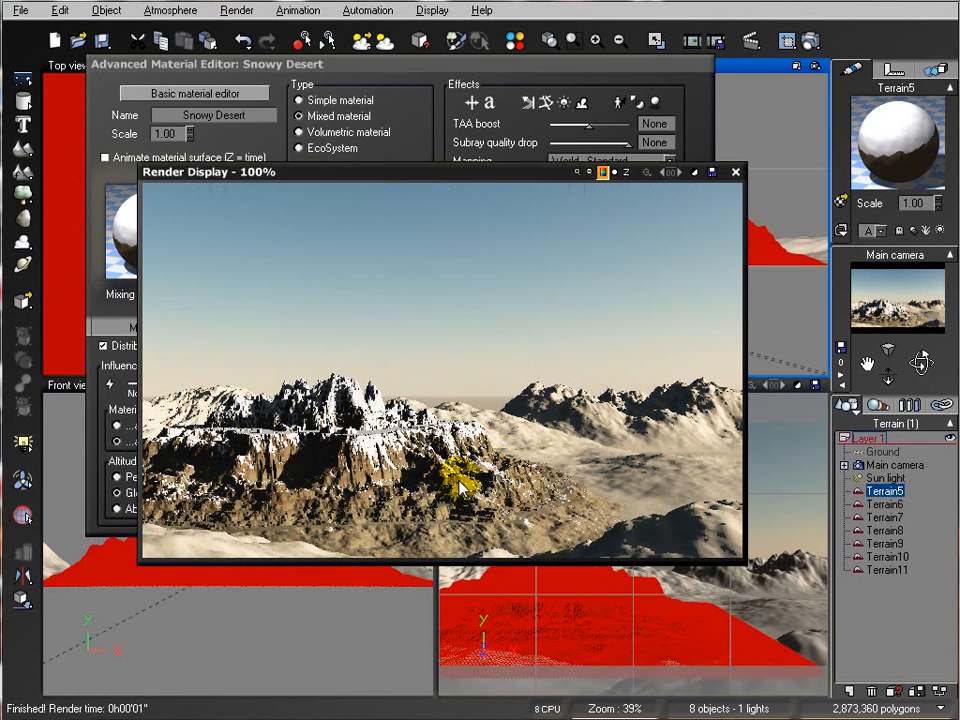
pyautogui.click(735, 173)
# Step: Set the Material 2 azimuth to 102°, render the main camera view to check it, and close the material editor
pyautogui.moveTo(577, 438); pyautogui.dragTo(580, 438)
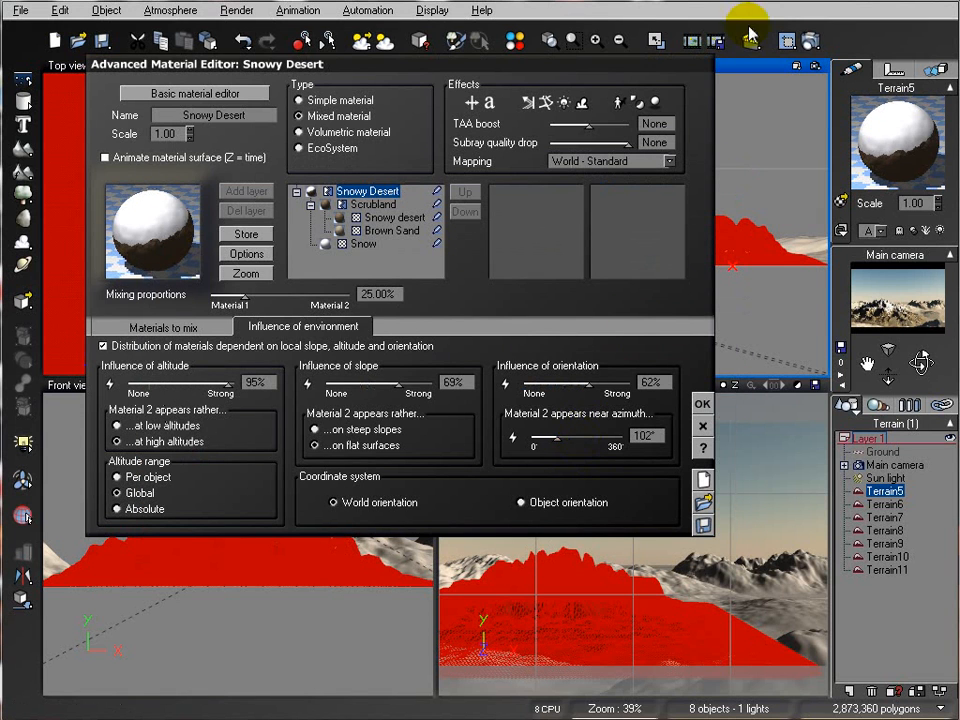
pyautogui.click(800, 40)
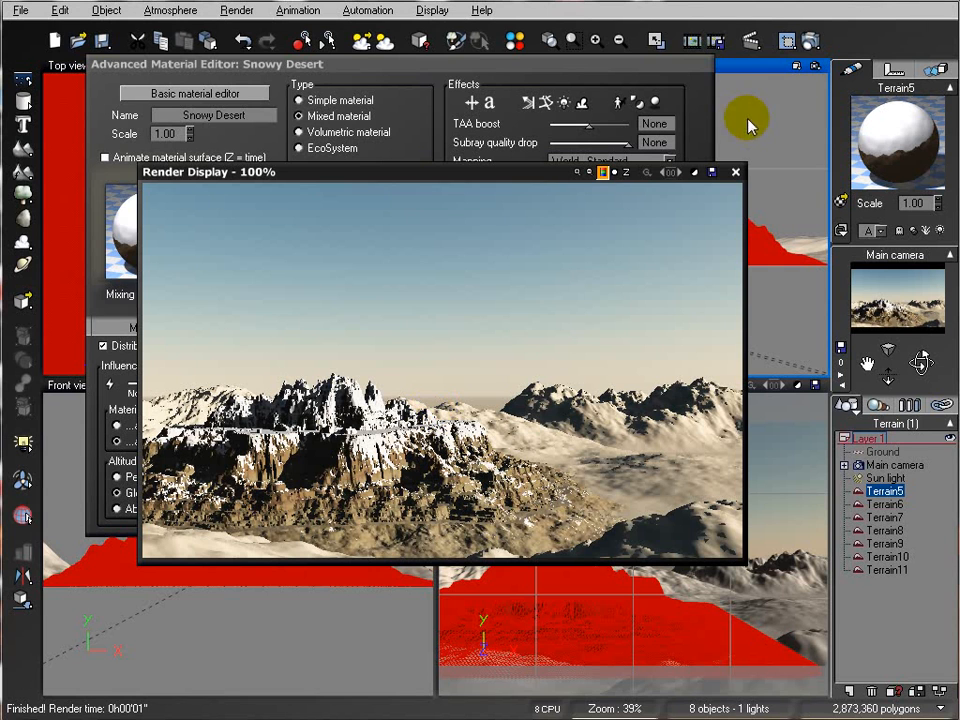
pyautogui.click(736, 174)
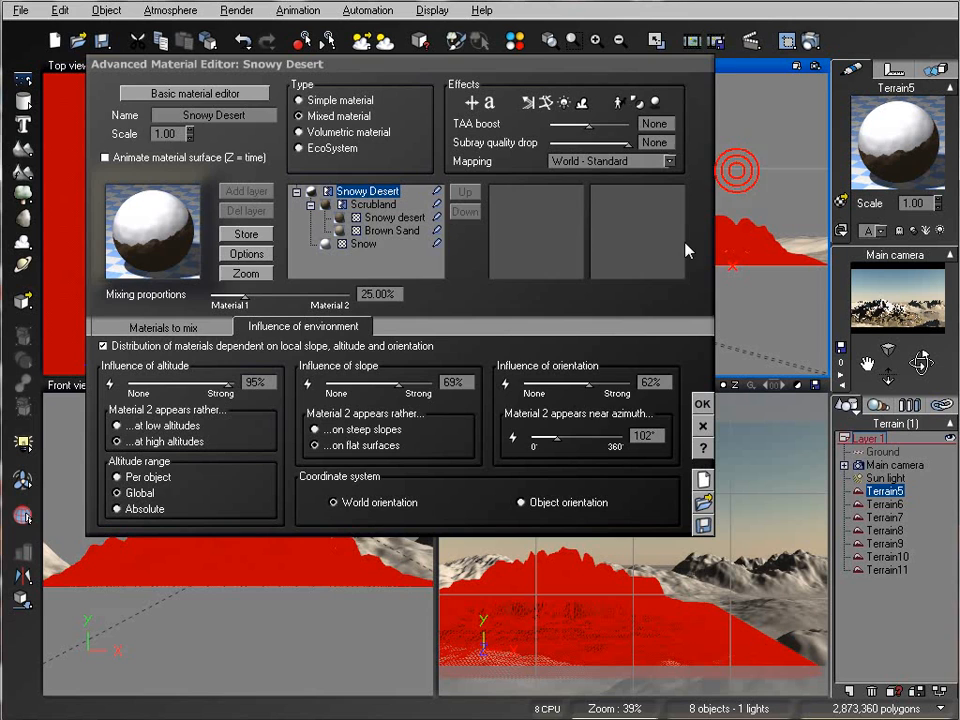
pyautogui.click(705, 425)
# Step: Copy the Snowy Desert material from Terrain5 and paste it onto Terrain6 through Terrain11
pyautogui.rightClick(889, 126)
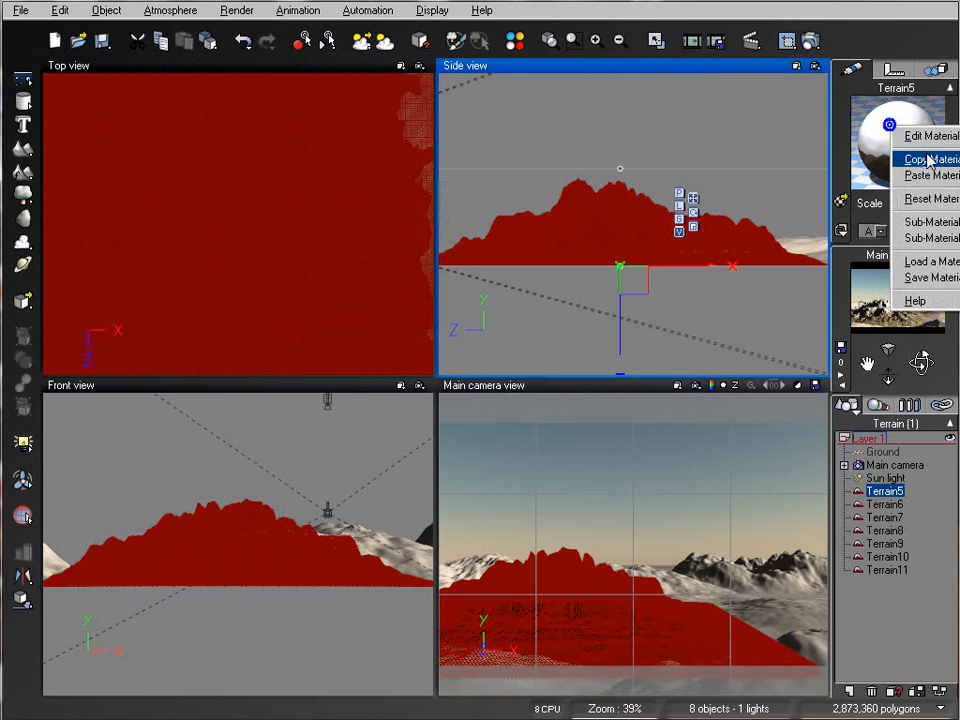
pyautogui.click(928, 160)
pyautogui.click(873, 505)
pyautogui.keyDown('shift'); pyautogui.click(884, 570); pyautogui.keyUp('shift')
pyautogui.rightClick(946, 150)
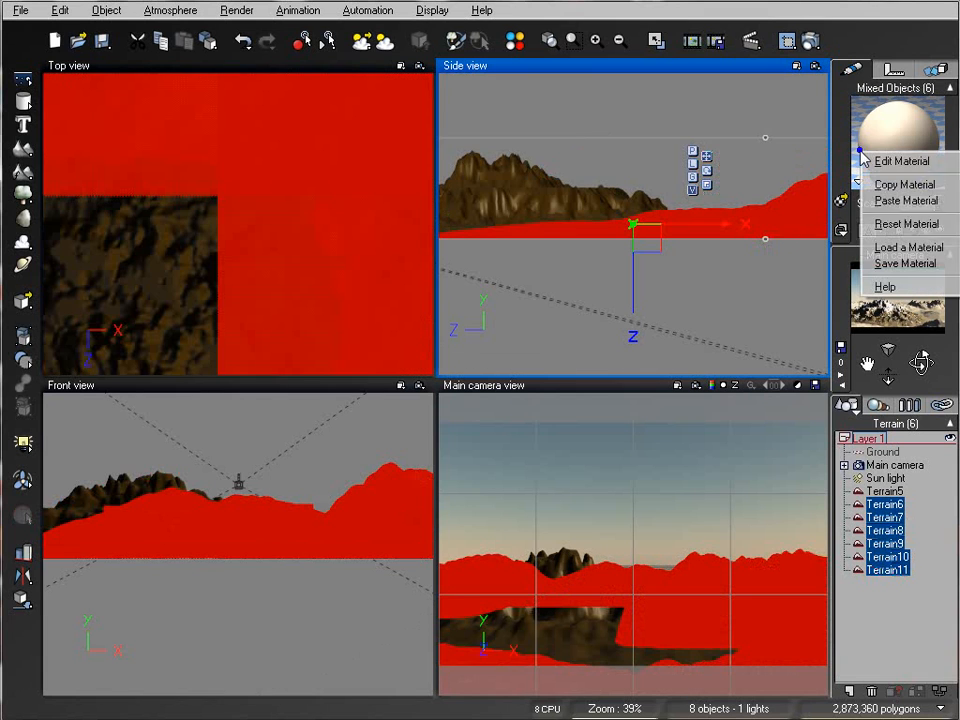
pyautogui.click(906, 201)
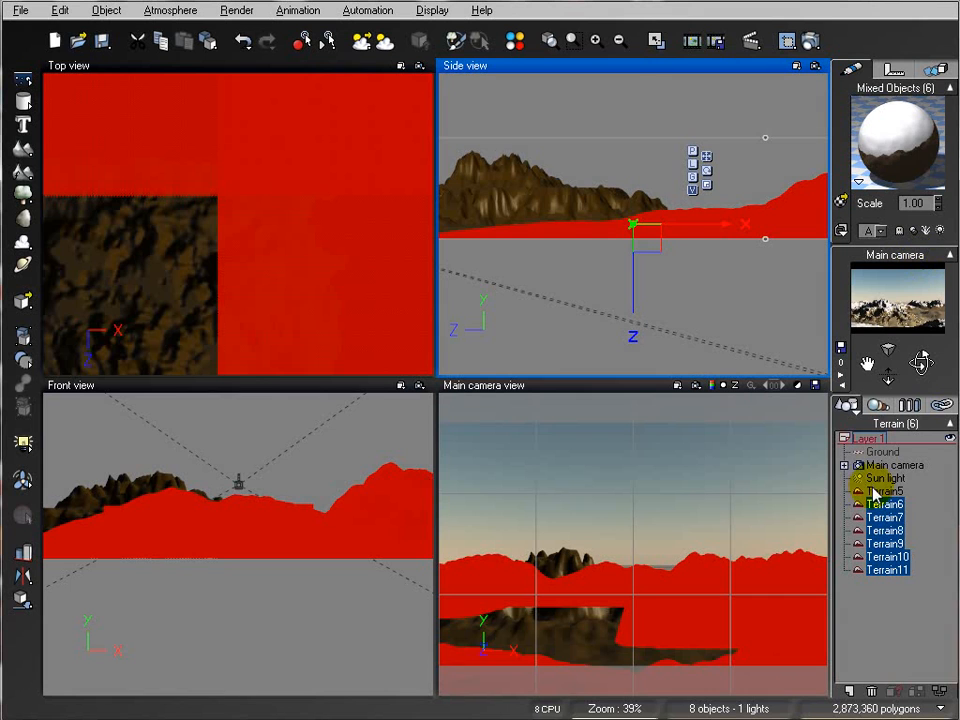
# Step: Paste the copied Snowy Desert material onto the Ground plane and render the main camera view
pyautogui.click(878, 452)
pyautogui.rightClick(905, 115)
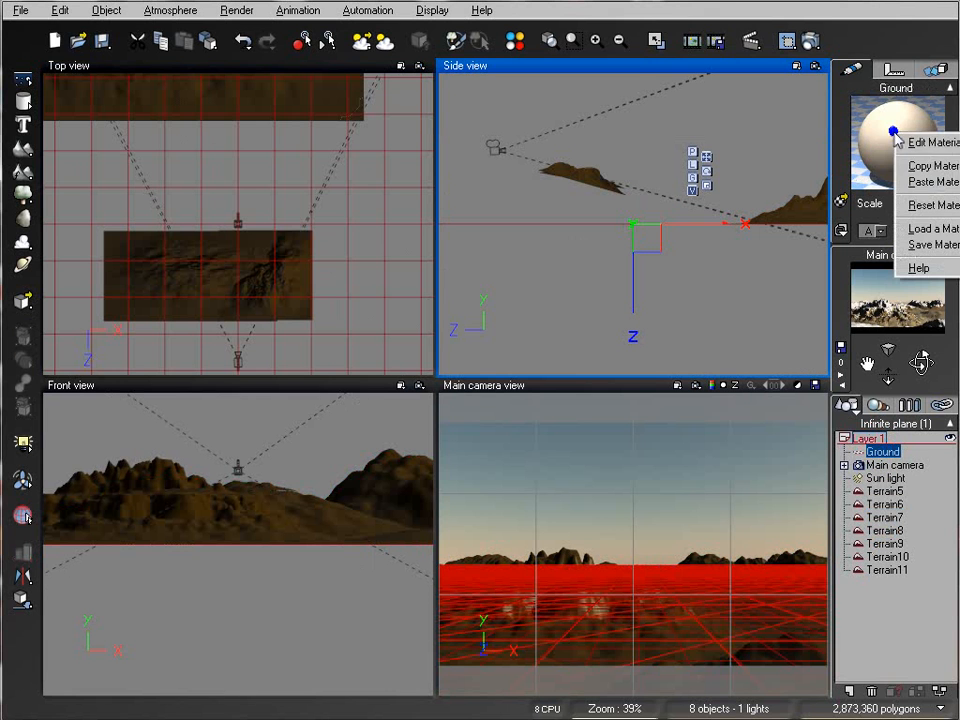
pyautogui.click(935, 182)
pyautogui.click(810, 40)
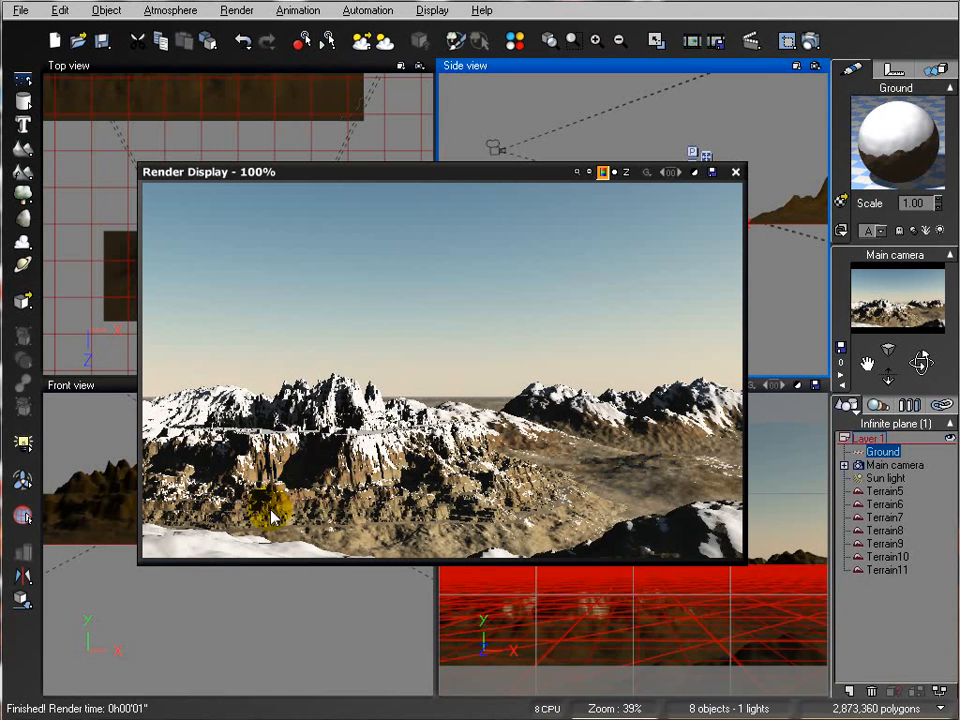
pyautogui.click(736, 172)
pyautogui.click(893, 492)
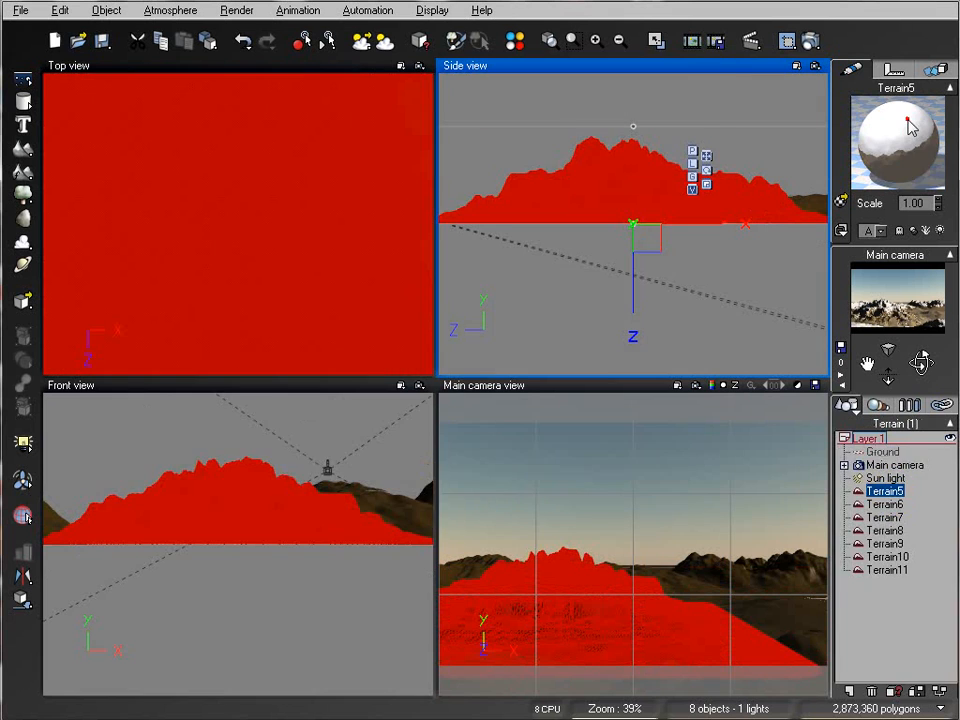
pyautogui.doubleClick(908, 122)
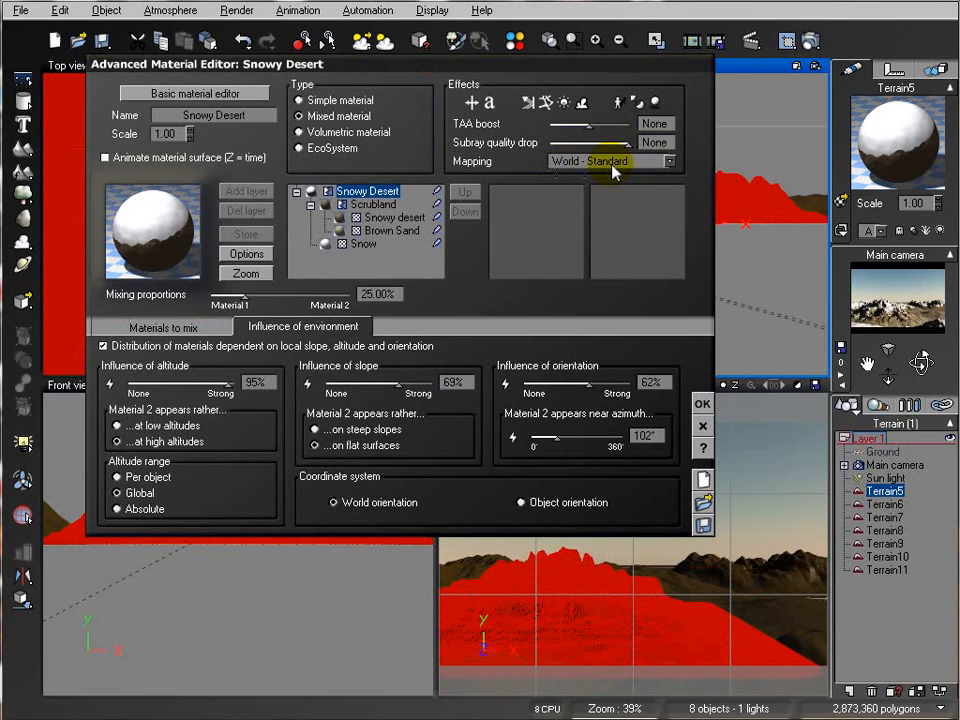
pyautogui.click(703, 428)
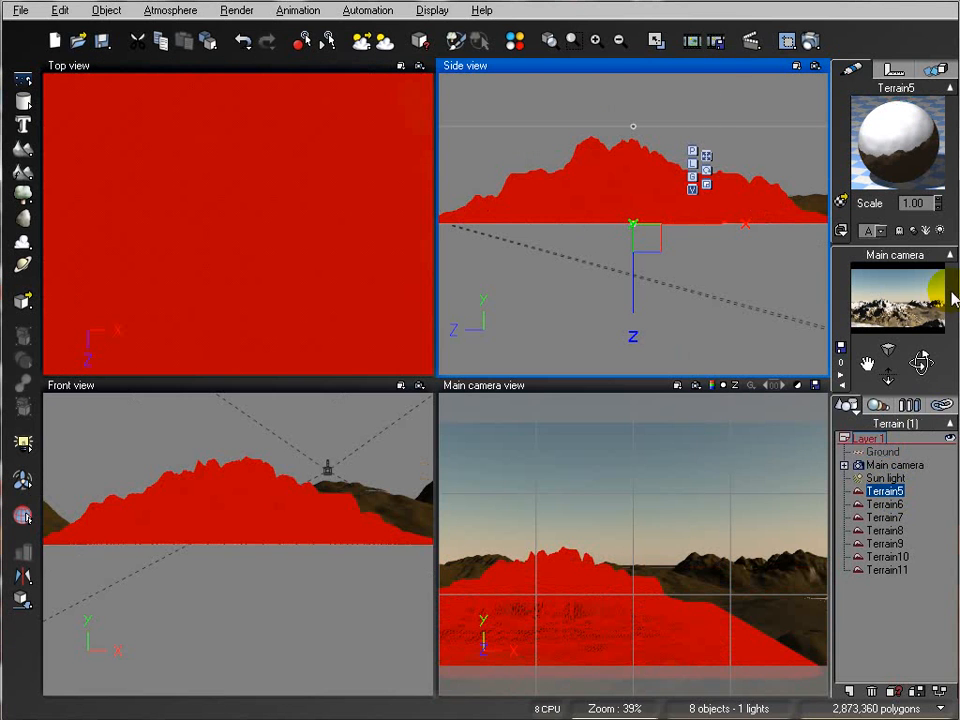
# Step: Select the foreground terrain Terrain11 and render the main camera view to examine its snow cover
pyautogui.click(884, 556)
pyautogui.click(886, 569)
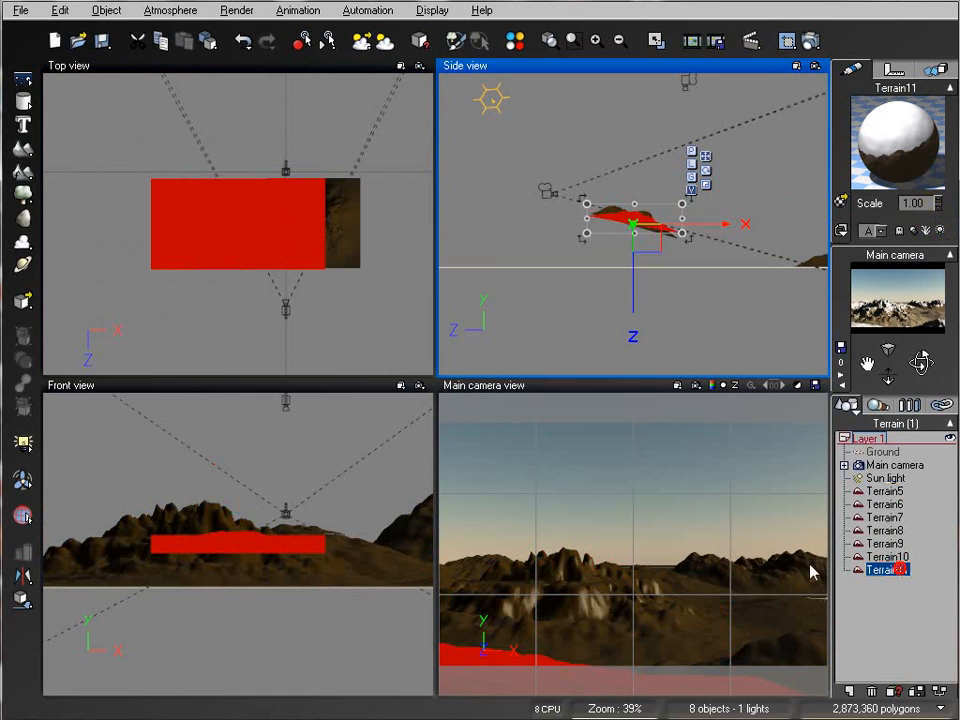
pyautogui.click(810, 40)
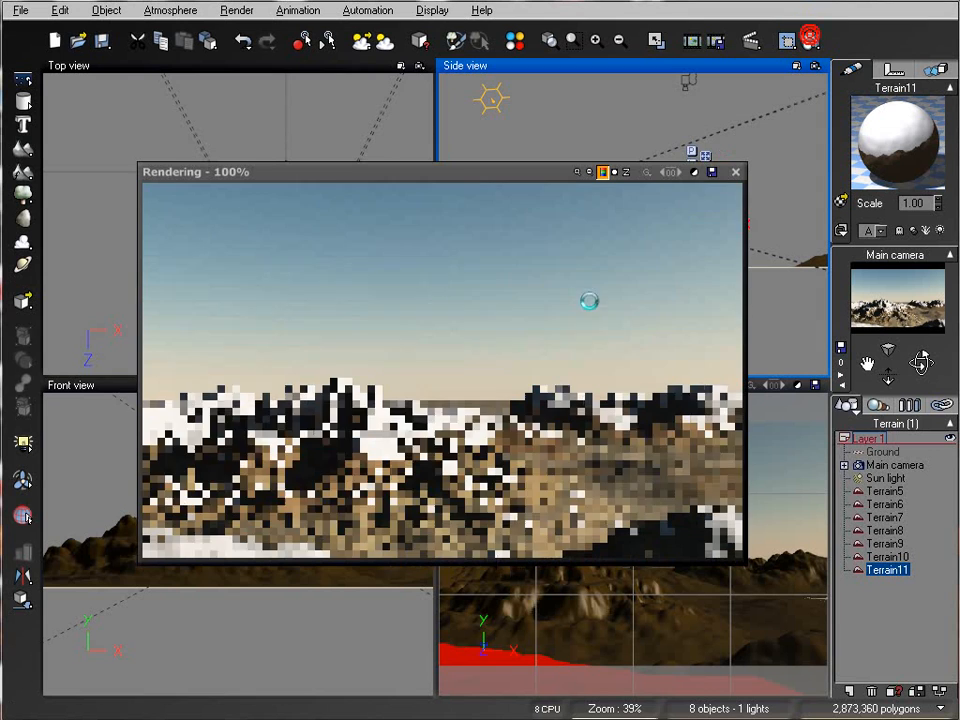
pyautogui.click(736, 174)
# Step: Lower the mixing proportion of Terrain11's Snowy Desert material to 6.33% and check it in a render
pyautogui.doubleClick(902, 147)
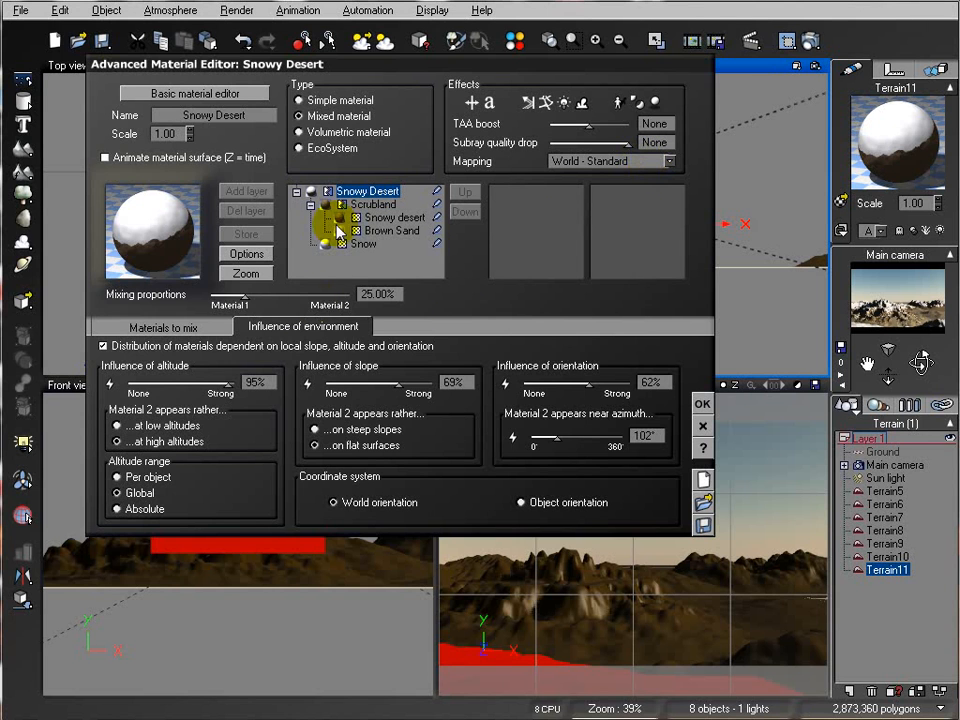
pyautogui.click(205, 330)
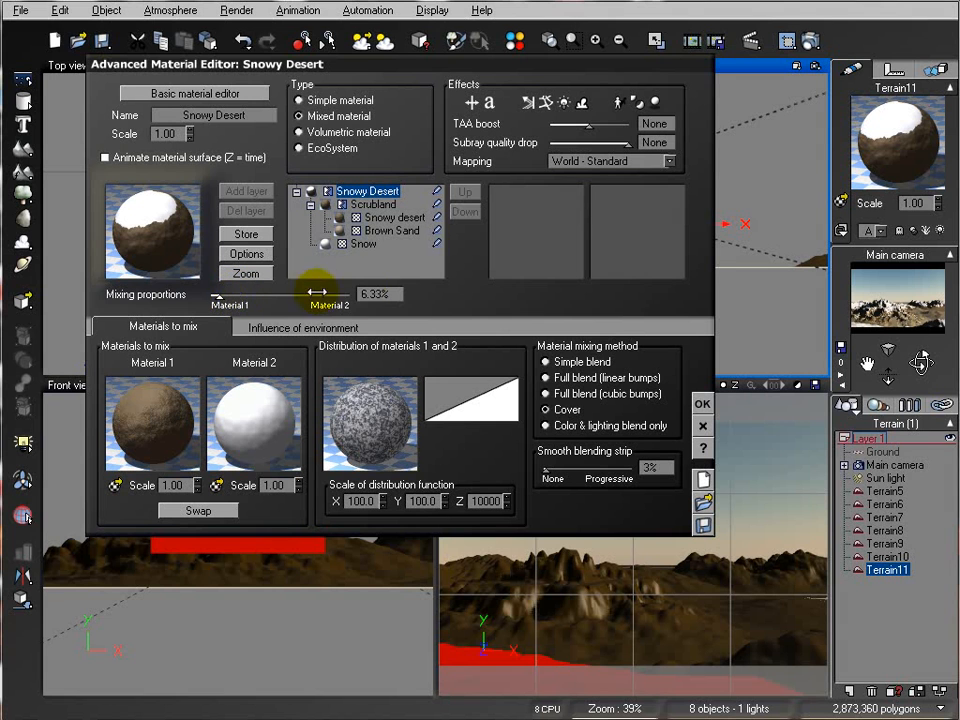
pyautogui.click(810, 40)
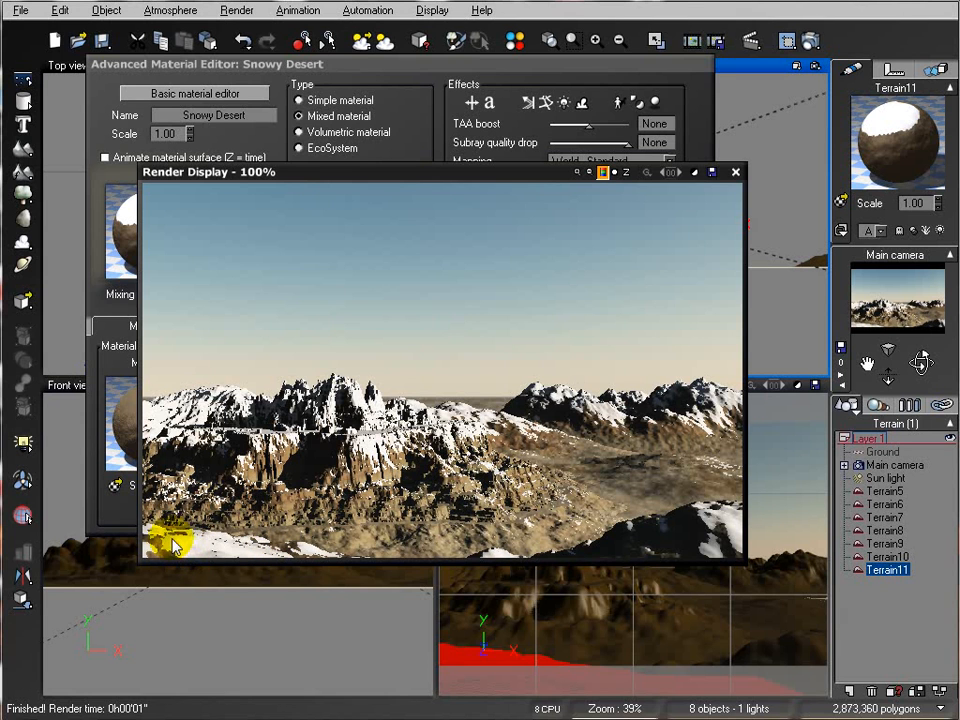
pyautogui.click(735, 172)
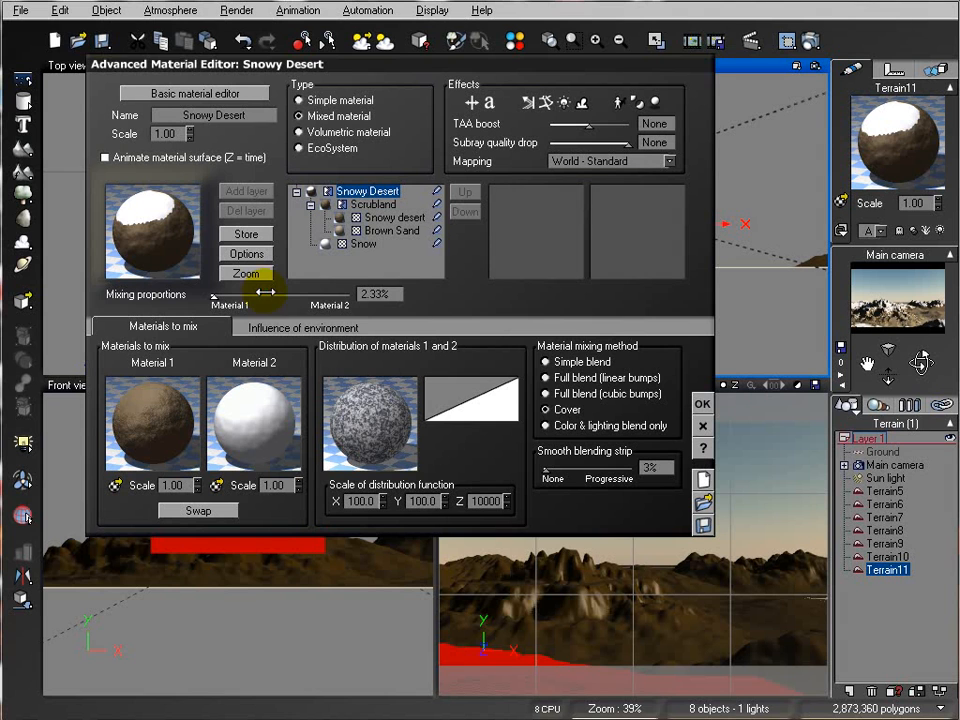
# Step: Set Terrain11's material mixing proportion to 2.33% and its smooth blending strip to 32%, rendering after each change
pyautogui.click(786, 40)
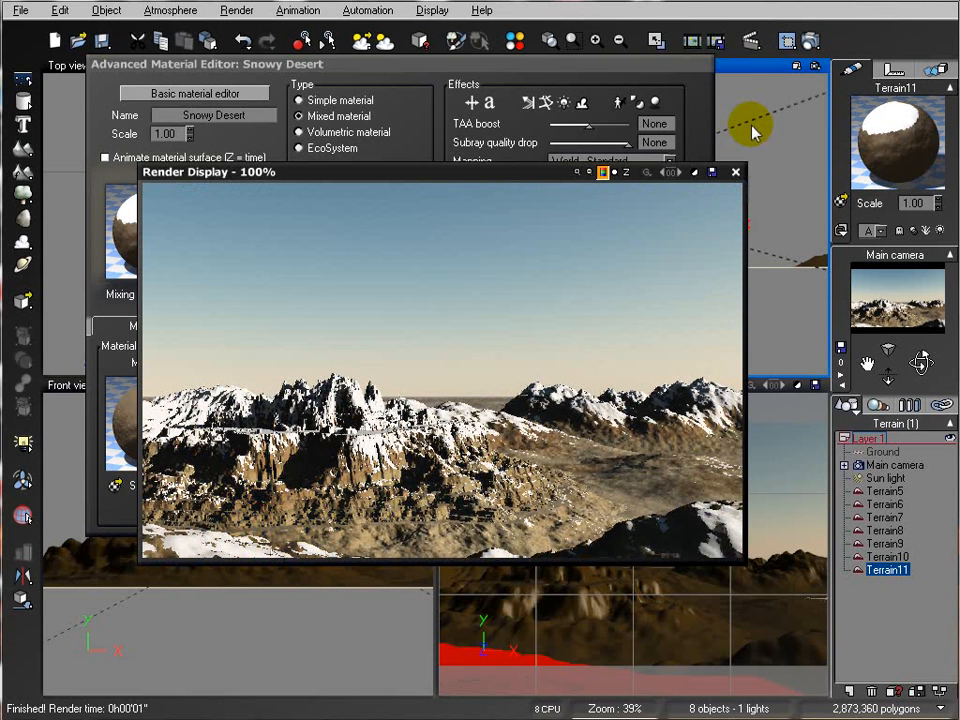
pyautogui.click(735, 172)
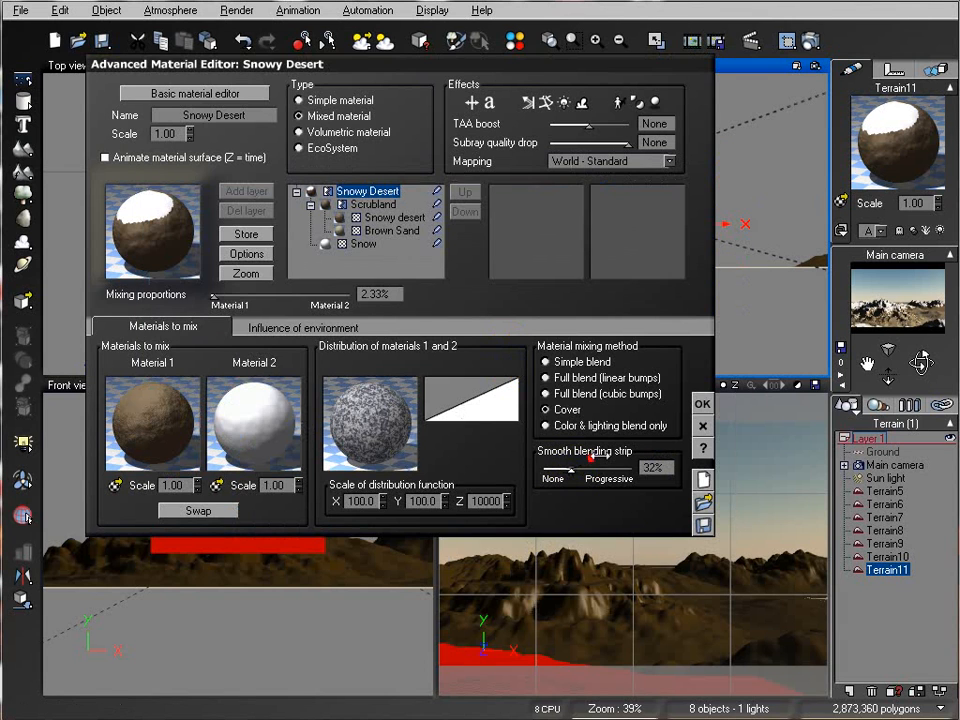
pyautogui.click(809, 40)
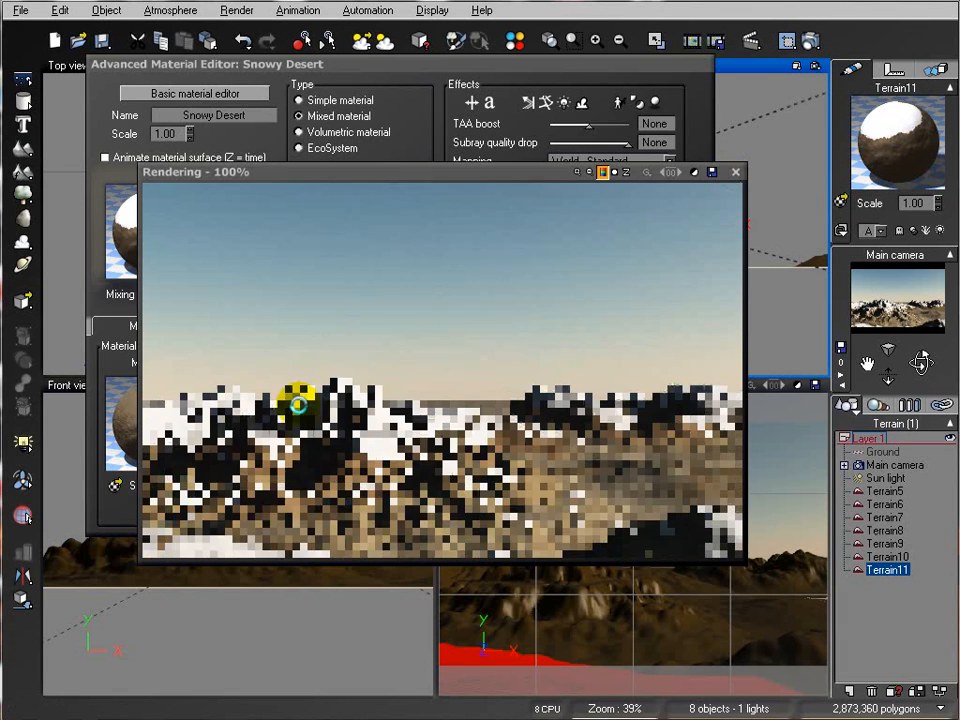
pyautogui.click(733, 172)
# Step: Set Terrain11's material mapping to Object - Standard and mixing proportion to 1.67%, check the render, and accept the material
pyautogui.click(669, 161)
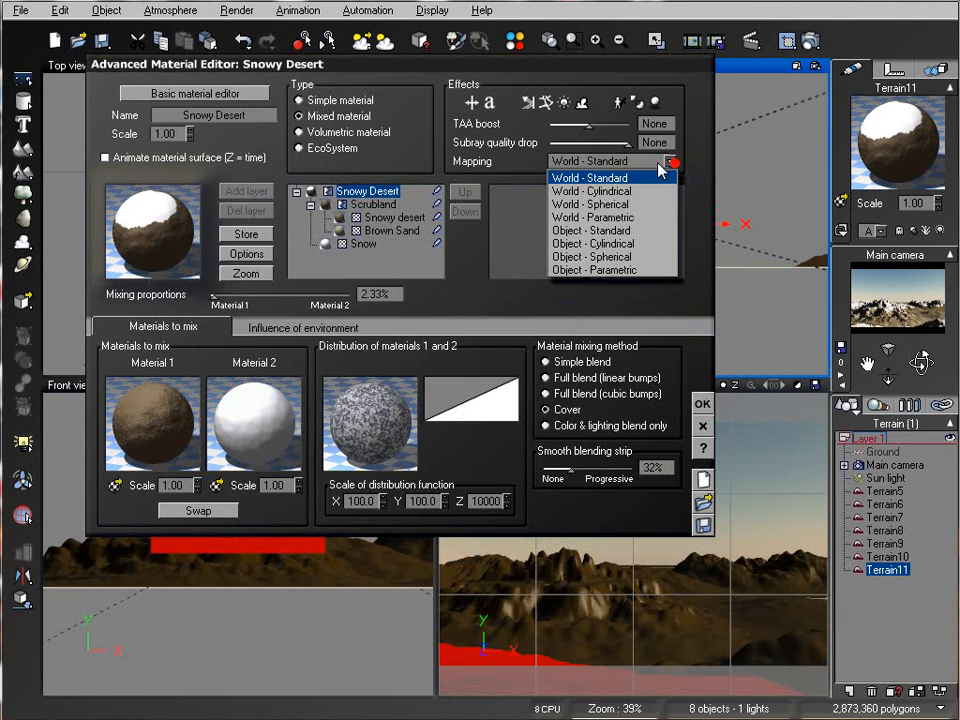
pyautogui.click(640, 231)
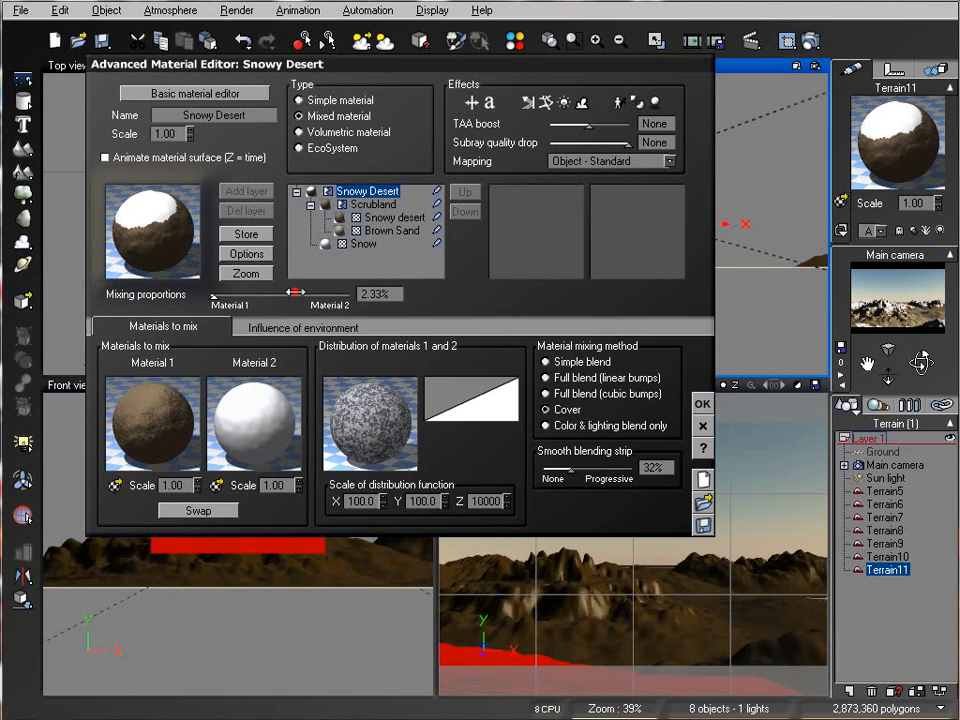
pyautogui.click(810, 39)
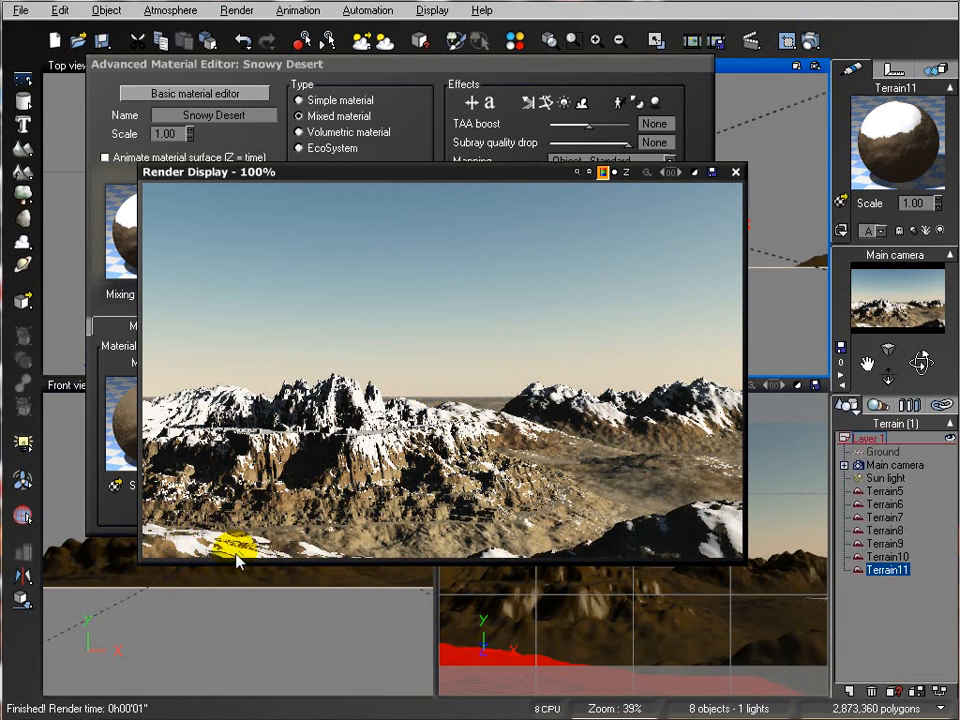
pyautogui.click(735, 172)
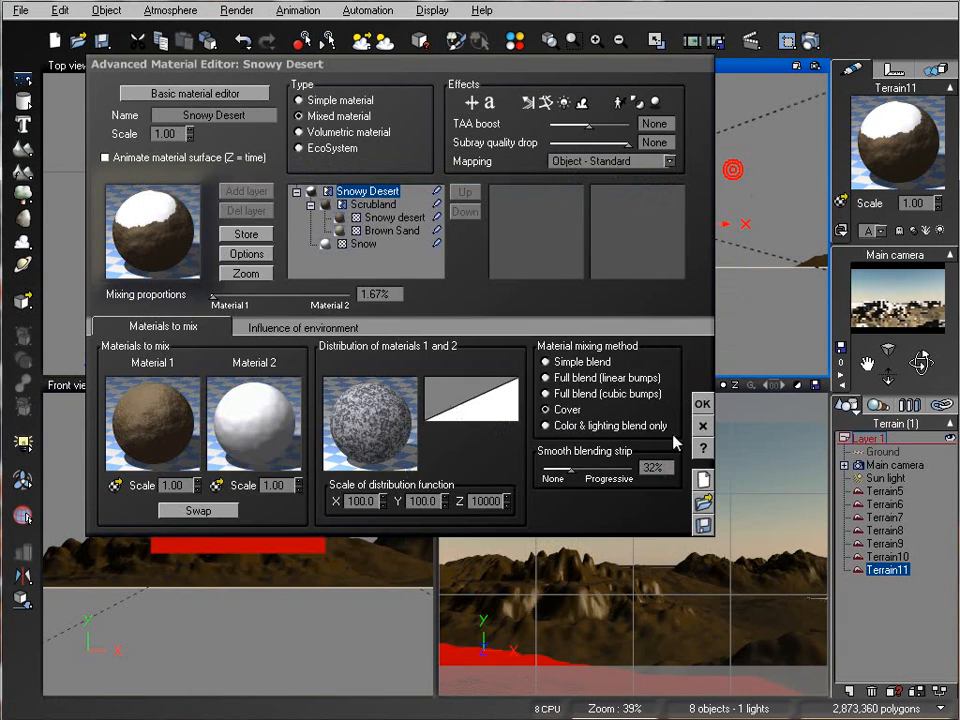
pyautogui.click(706, 402)
# Step: Replace the Snowy Desert material on Terrain10 with the Scrubland material and check the foreground in a test render
pyautogui.click(886, 556)
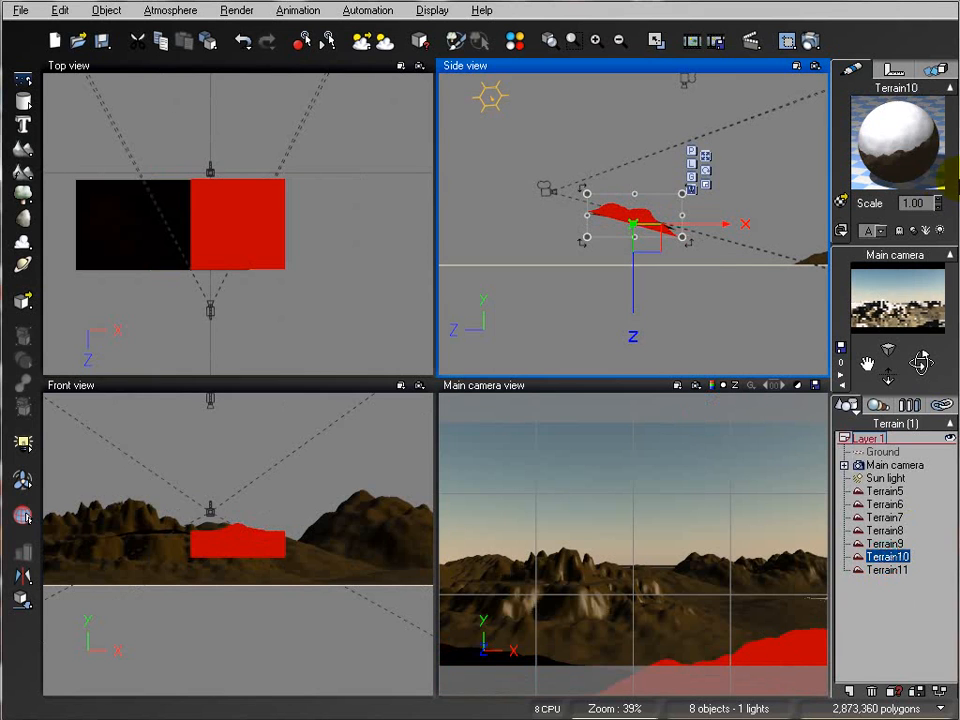
pyautogui.doubleClick(896, 135)
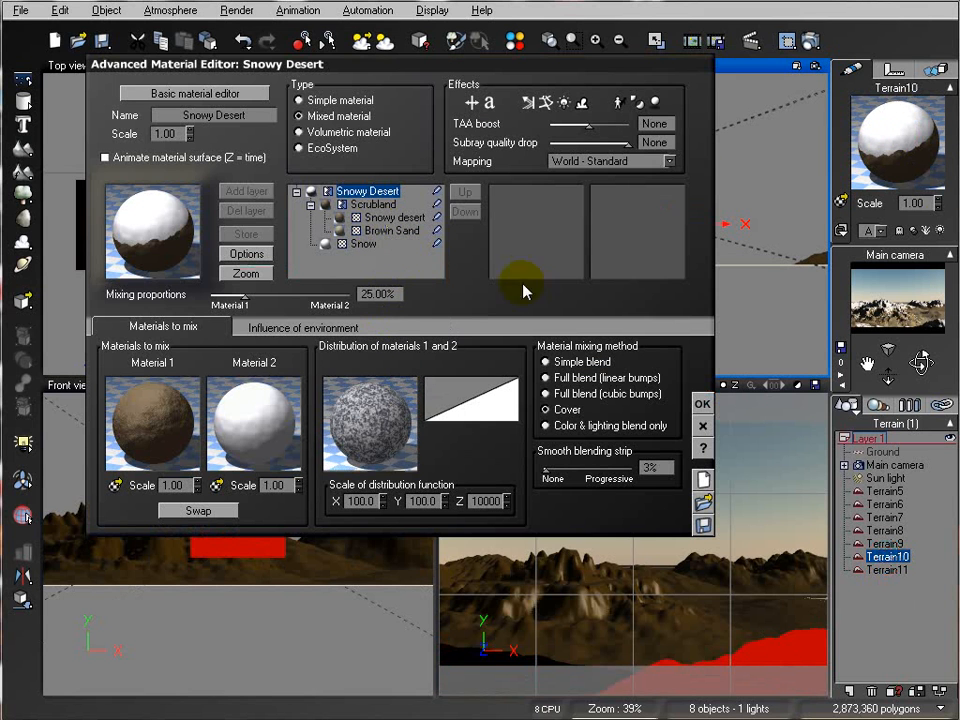
pyautogui.click(352, 101)
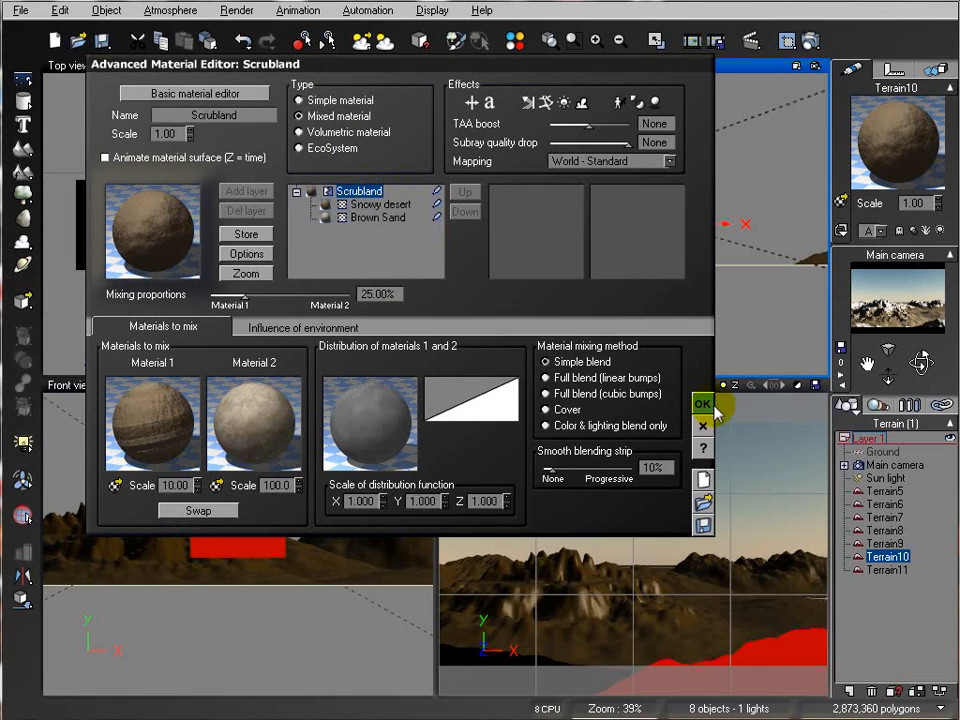
pyautogui.click(702, 404)
pyautogui.click(812, 40)
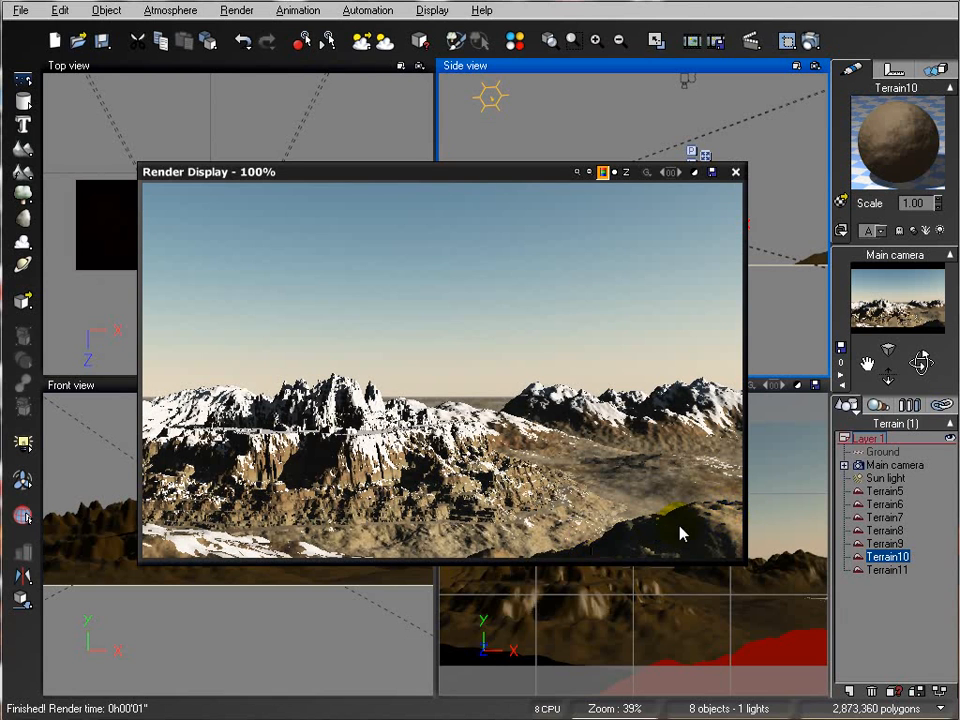
pyautogui.click(737, 172)
# Step: Open the Atmosphere Editor and bring up its sun settings
pyautogui.scroll(-5, 705, 250)
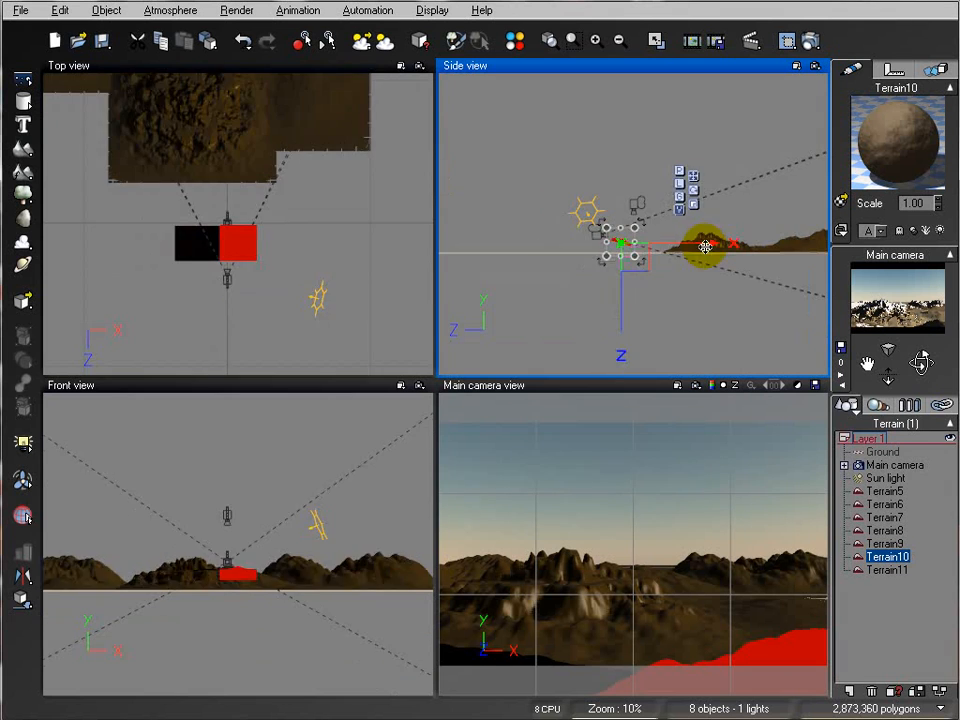
pyautogui.moveTo(754, 221); pyautogui.dragTo(620, 305, button='right')
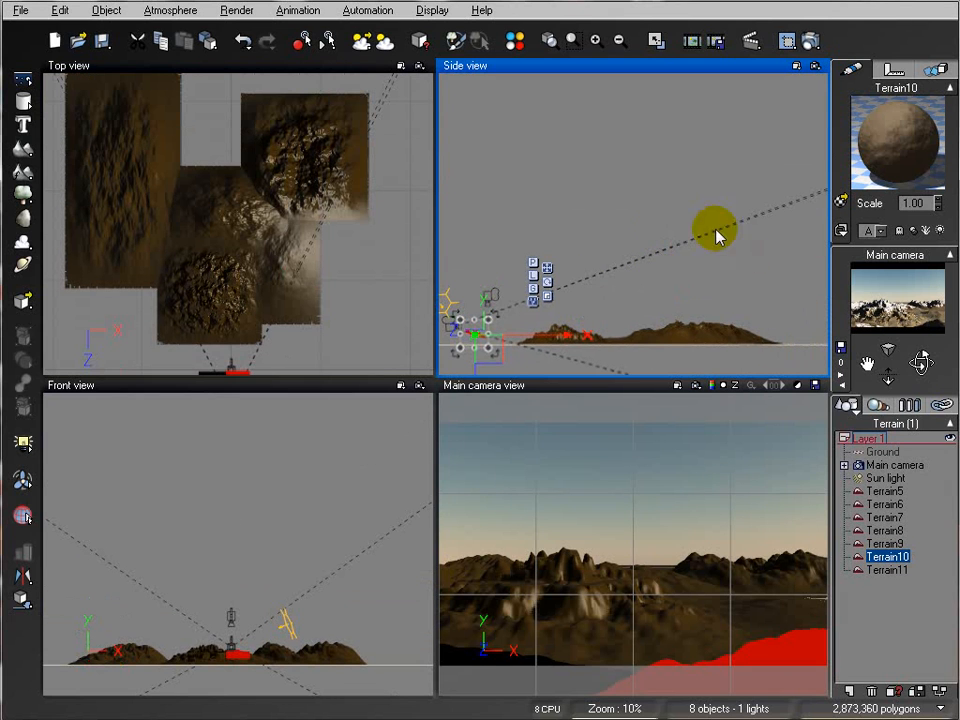
pyautogui.click(168, 10)
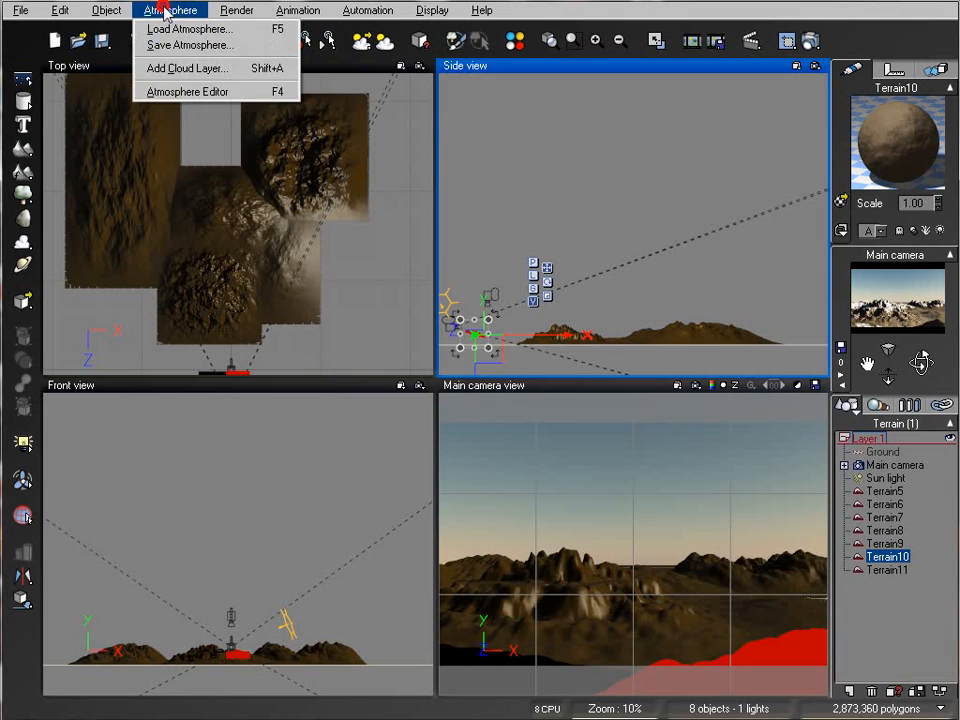
pyautogui.click(196, 91)
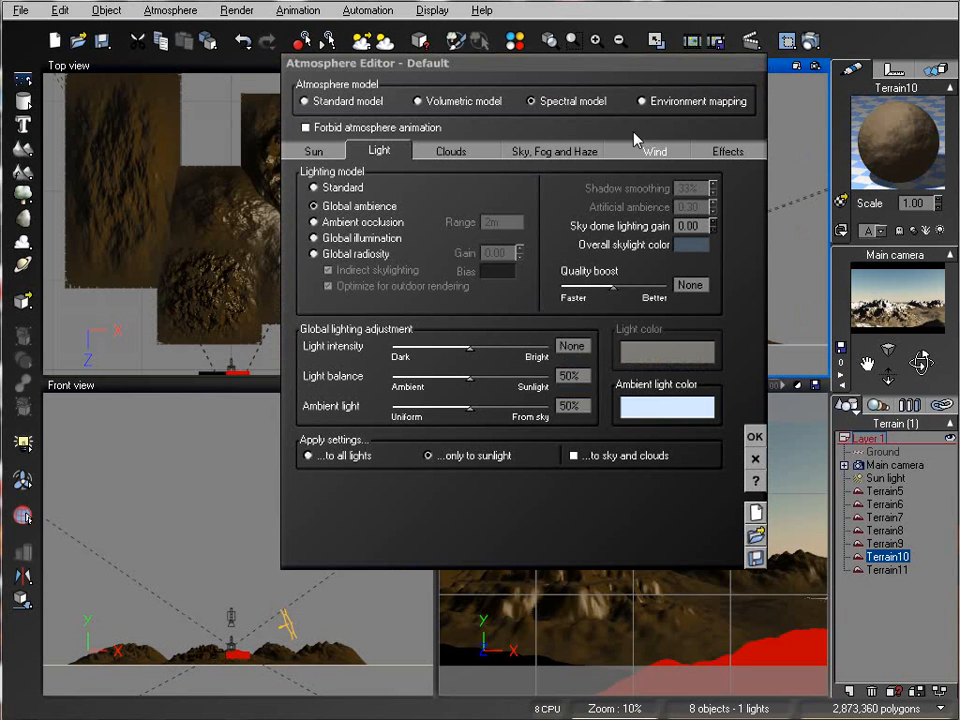
pyautogui.moveTo(494, 75); pyautogui.dragTo(536, 75)
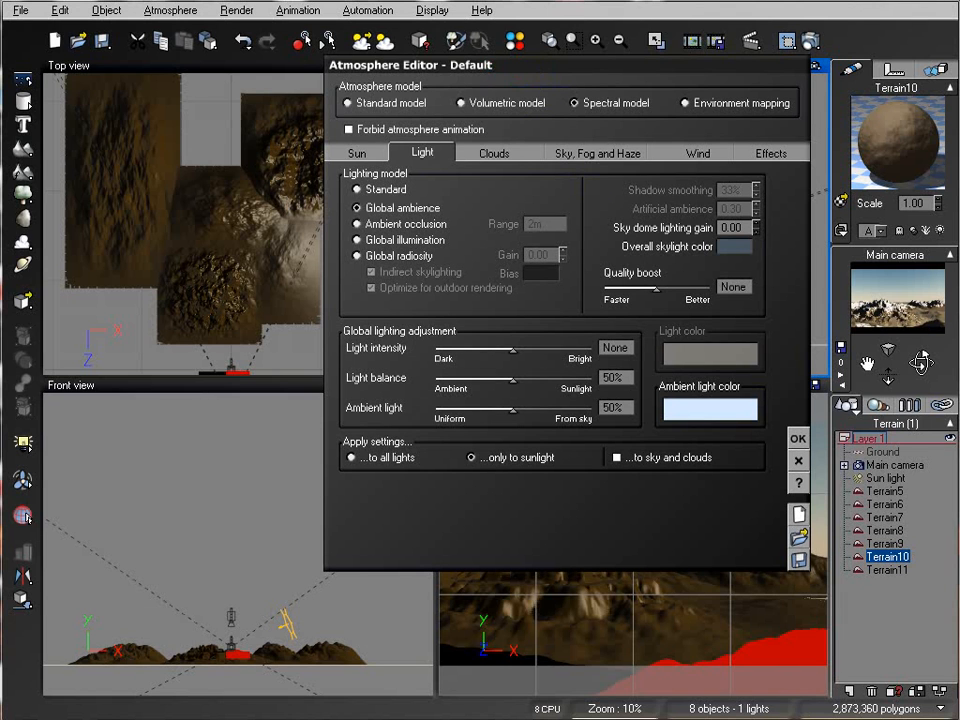
pyautogui.click(357, 153)
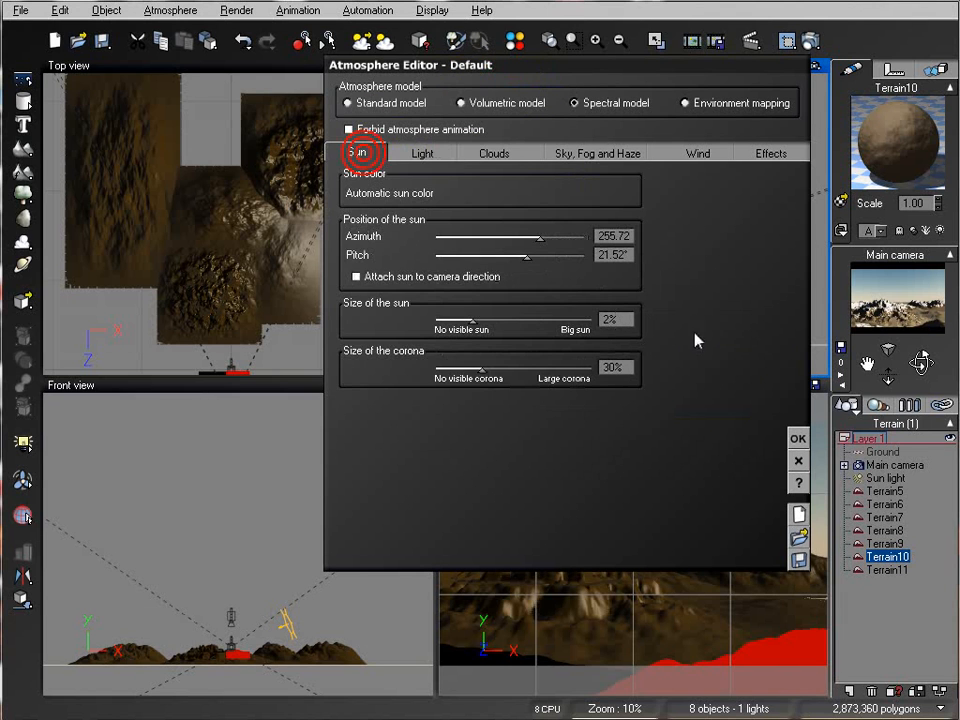
# Step: Move the sun light to the opposite side of the camera in the top view and lower it towards the horizon in the front view
pyautogui.moveTo(172, 239); pyautogui.dragTo(180, 144, button='right')
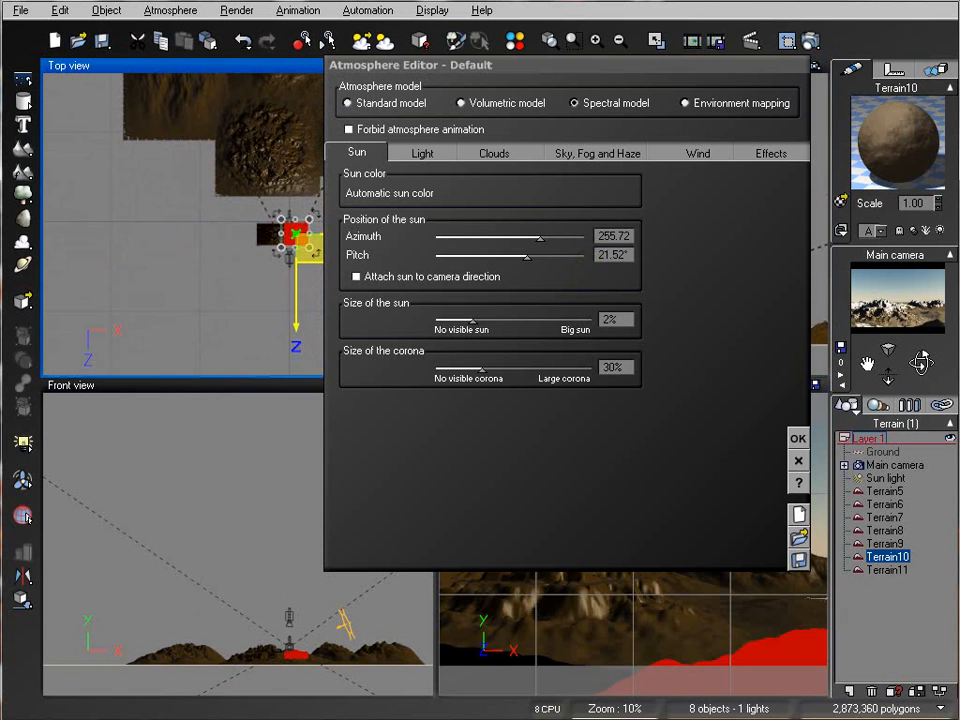
pyautogui.click(900, 481)
pyautogui.moveTo(159, 226); pyautogui.dragTo(191, 227, button='right')
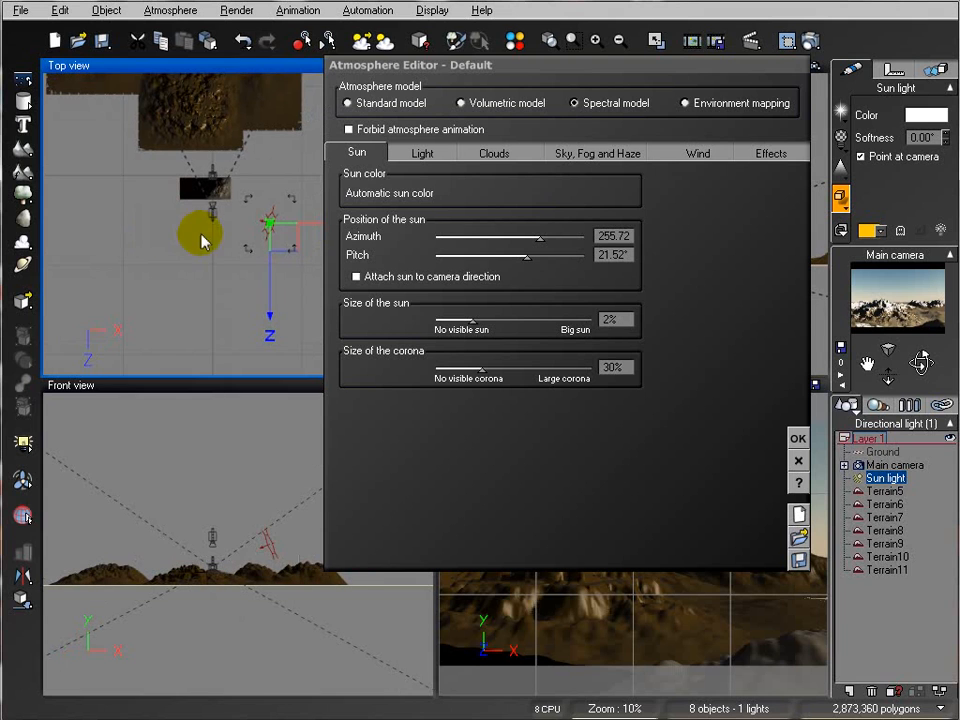
pyautogui.moveTo(249, 237); pyautogui.dragTo(176, 263)
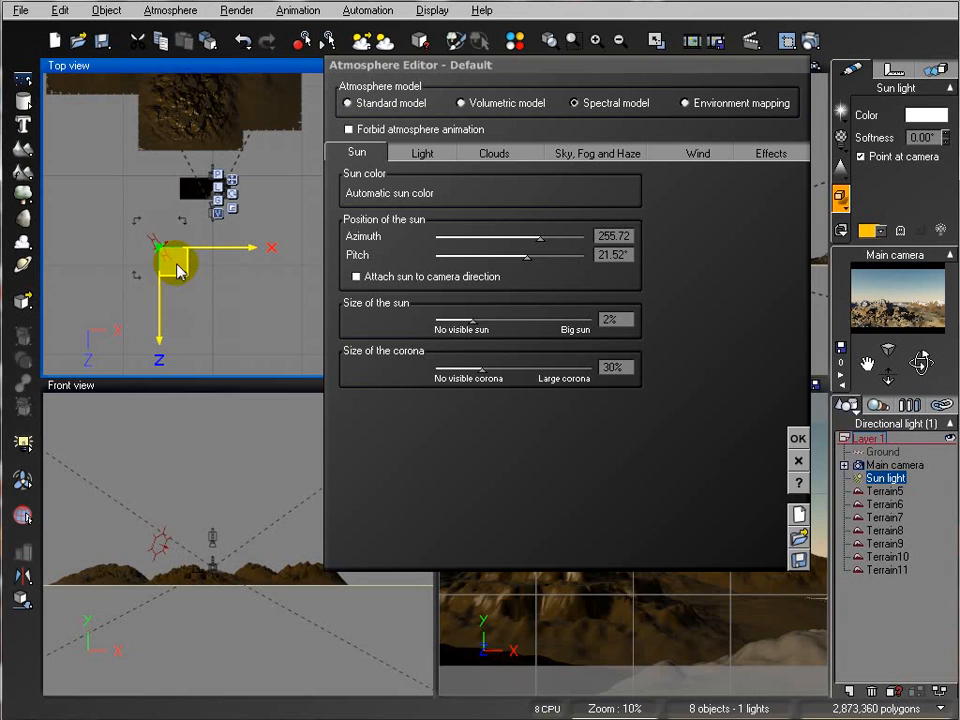
pyautogui.click(236, 441)
pyautogui.moveTo(174, 500); pyautogui.dragTo(169, 530)
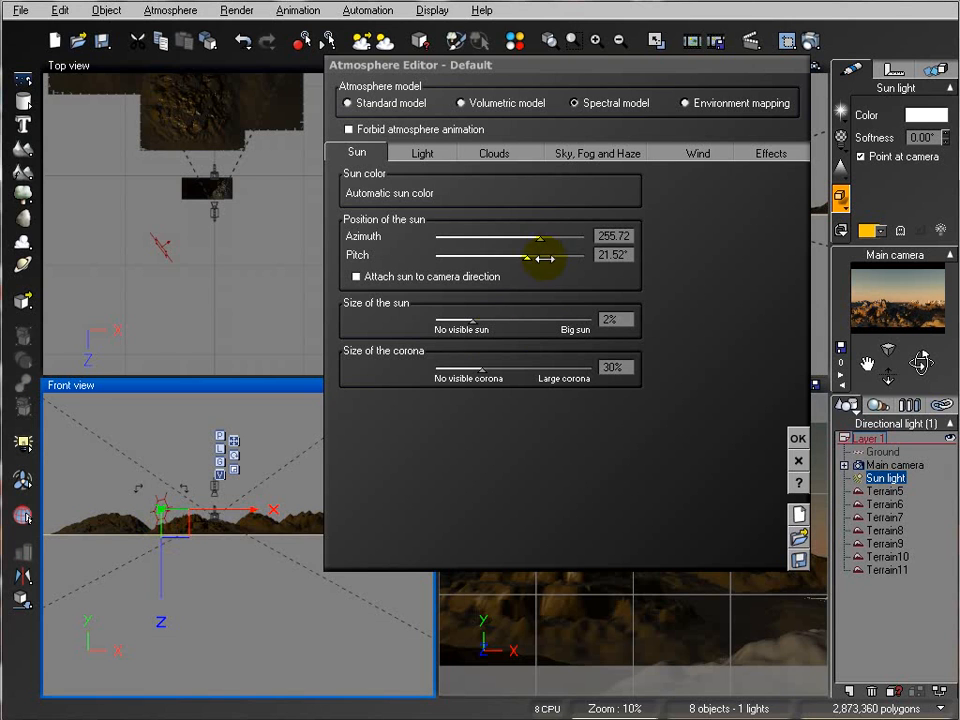
# Step: Set the sun's pitch to 4.65°, azimuth to 134.22 and corona size to 0%, and adjust the size of the sun
pyautogui.moveTo(537, 258); pyautogui.dragTo(541, 257)
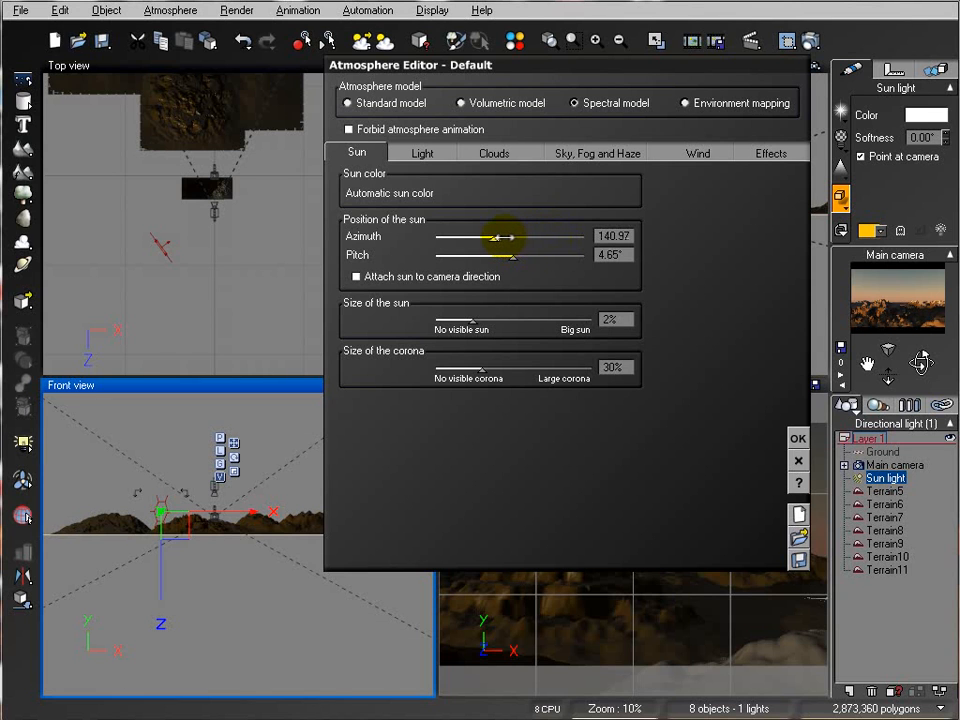
pyautogui.moveTo(497, 237); pyautogui.dragTo(491, 238)
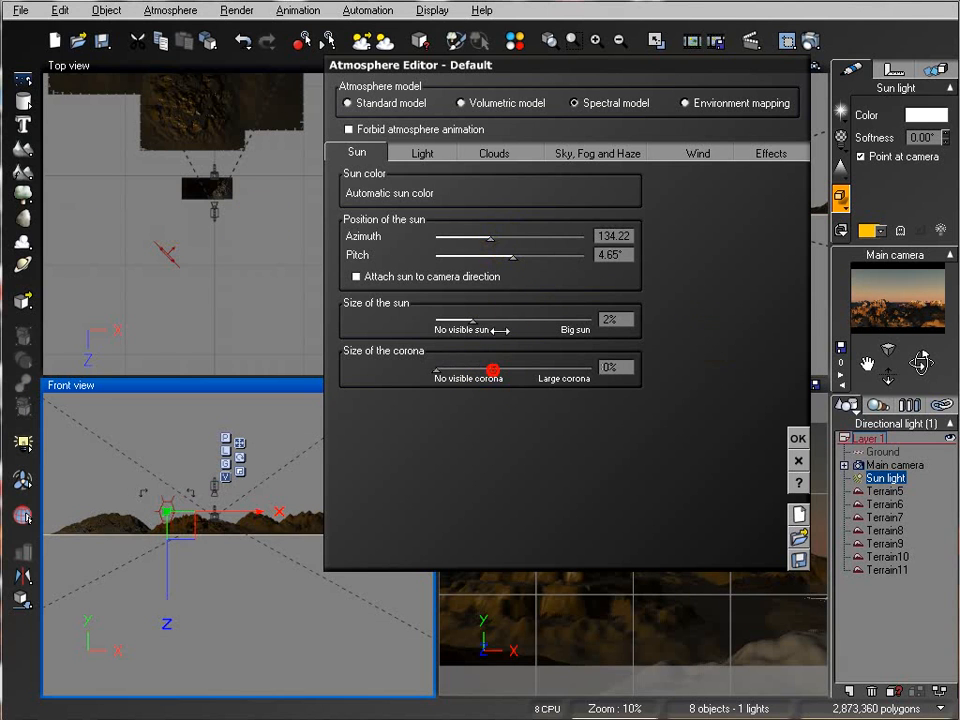
pyautogui.moveTo(502, 320)
pyautogui.mouseDown()
pyautogui.moveTo(534, 319)
pyautogui.moveTo(486, 324)
pyautogui.mouseUp()
# Step: Use global radiosity lighting with the light balance at 89% and the light intensity at +0.76
pyautogui.click(422, 152)
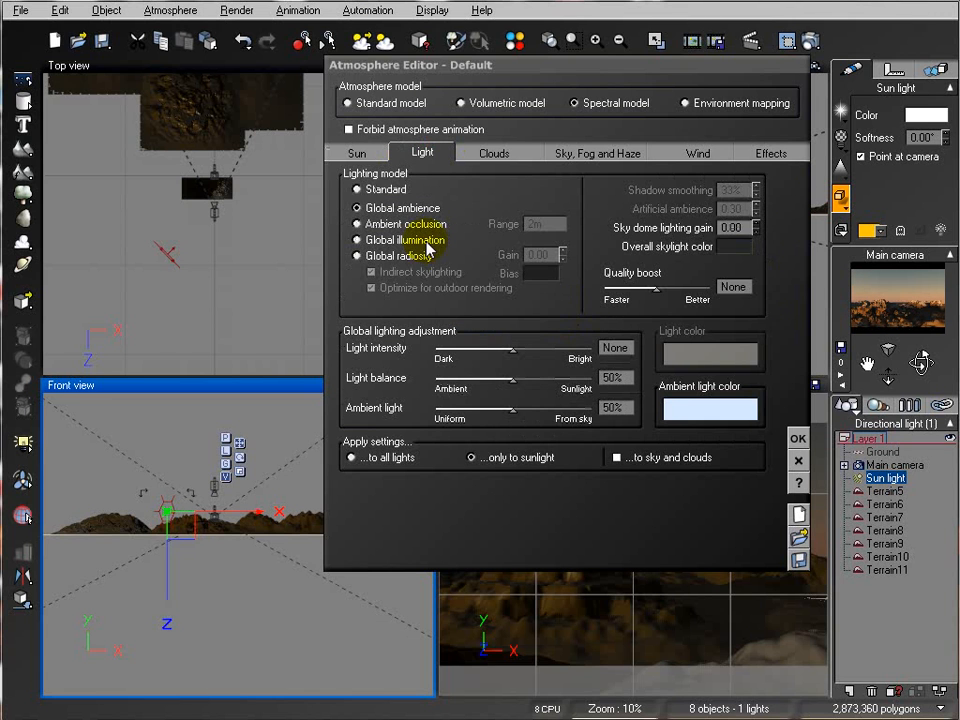
pyautogui.click(399, 256)
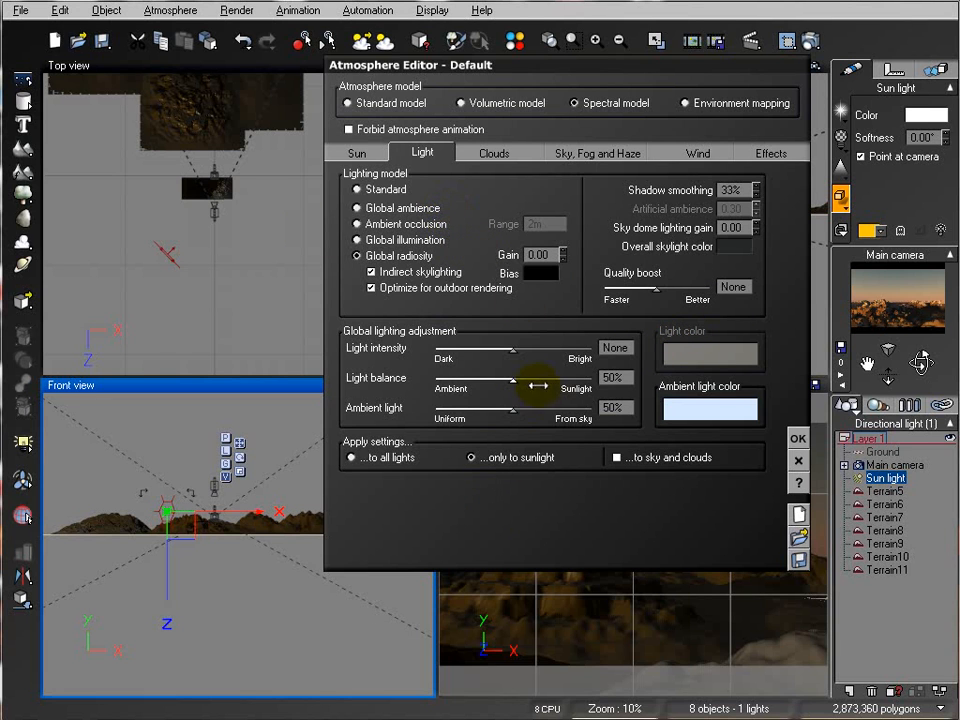
pyautogui.moveTo(577, 367); pyautogui.dragTo(580, 364)
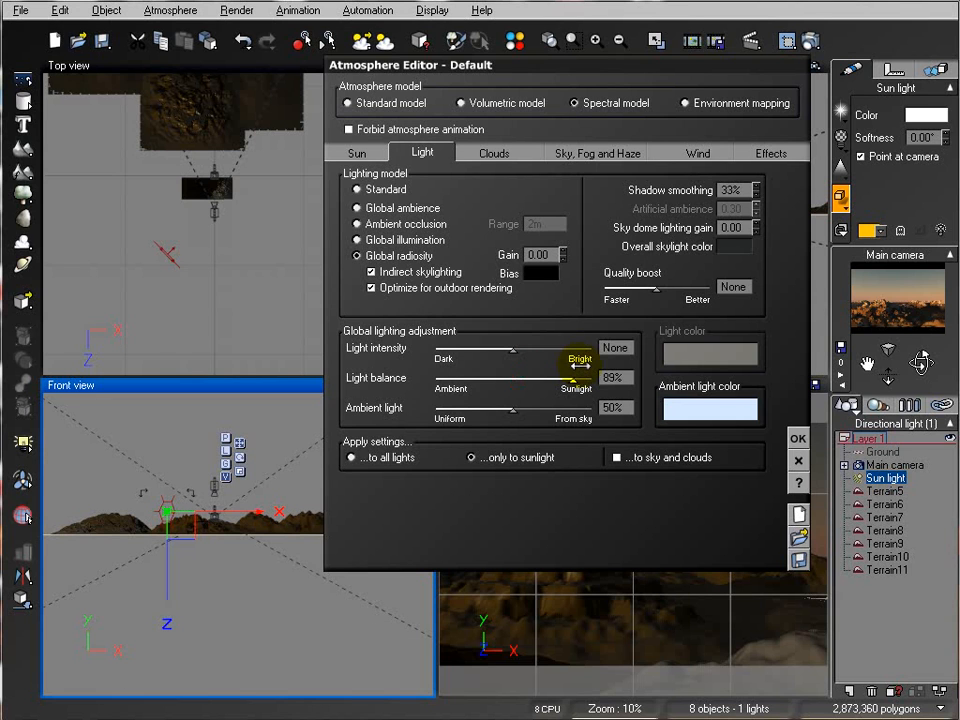
pyautogui.moveTo(513, 349); pyautogui.dragTo(540, 347)
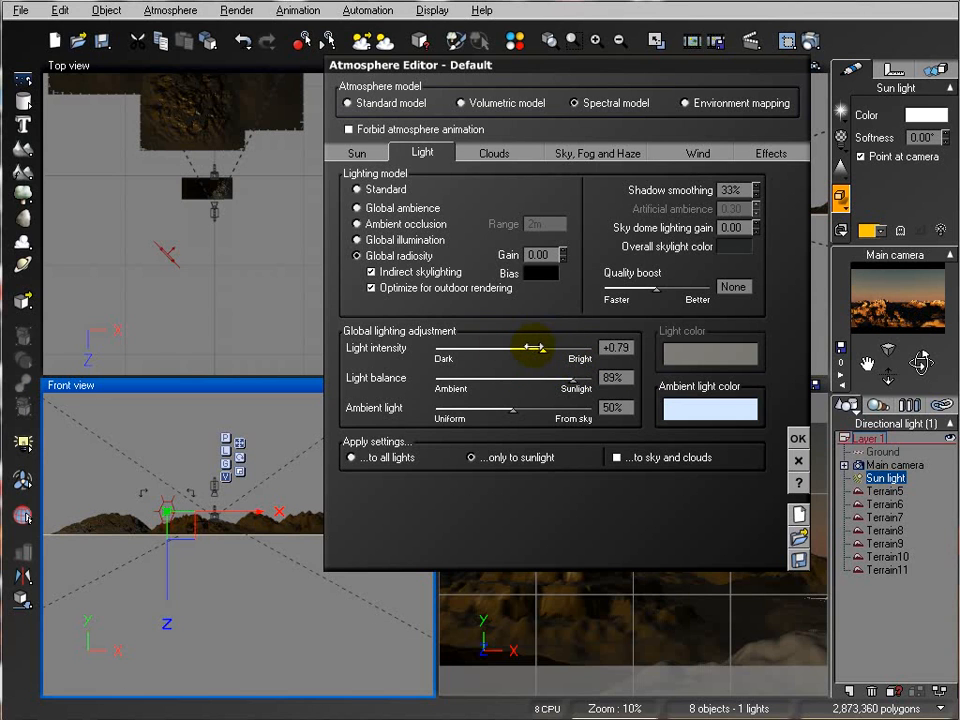
# Step: Change the ambient light color to a saturated blue
pyautogui.rightClick(724, 410)
pyautogui.click(755, 418)
pyautogui.click(616, 318)
pyautogui.click(658, 432)
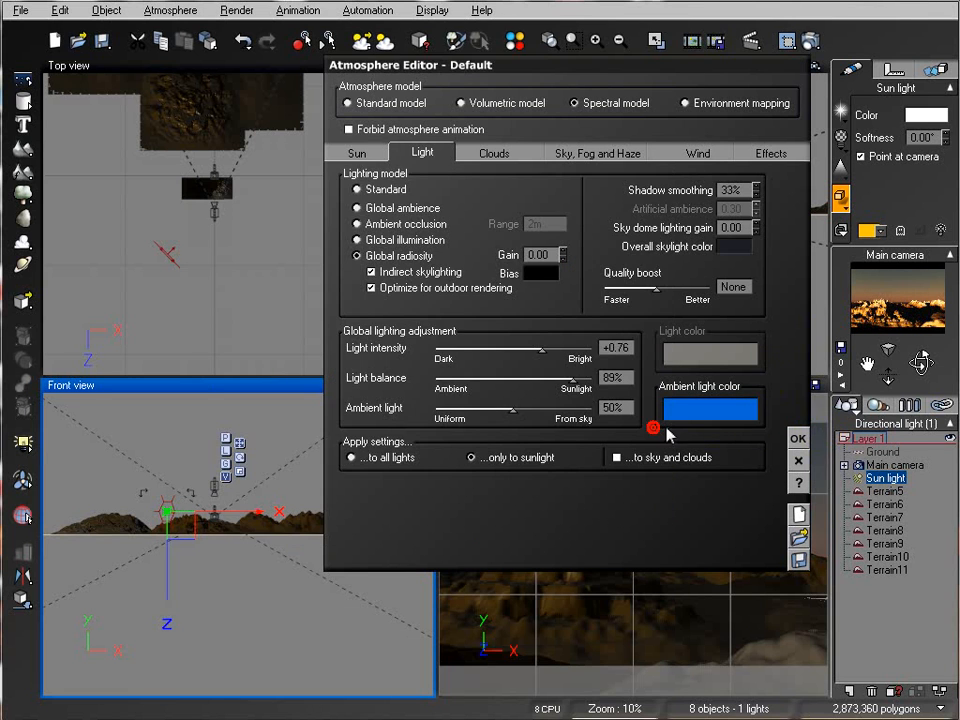
# Step: Set sky ground density to 18%, sky mean altitude to 1.625km, decay amount to 100% and decay mean altitude to 4.242km
pyautogui.click(500, 155)
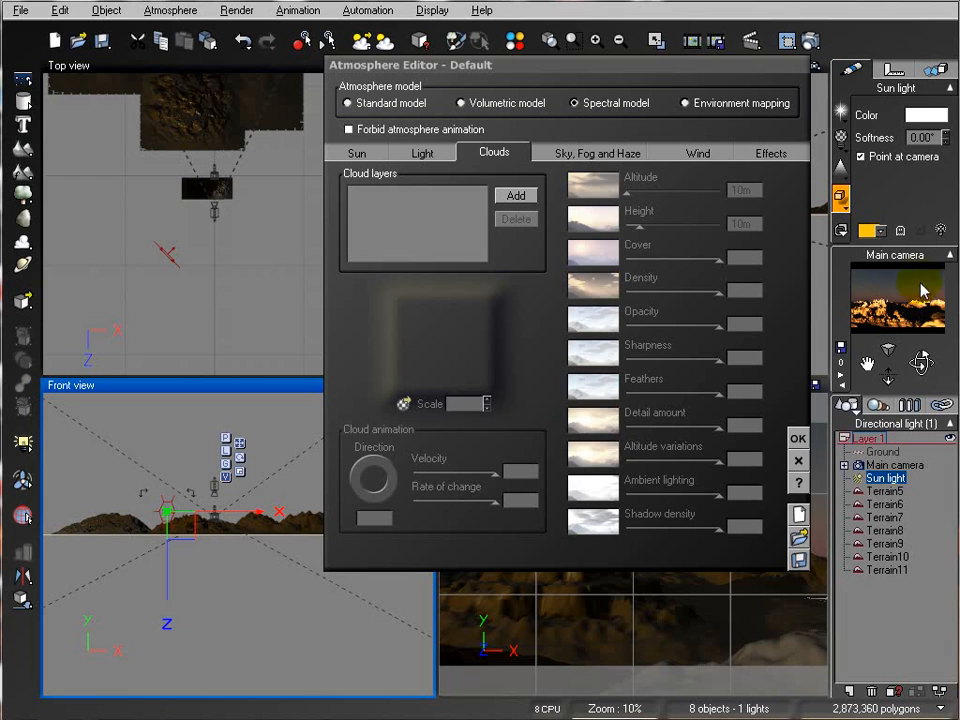
pyautogui.click(597, 152)
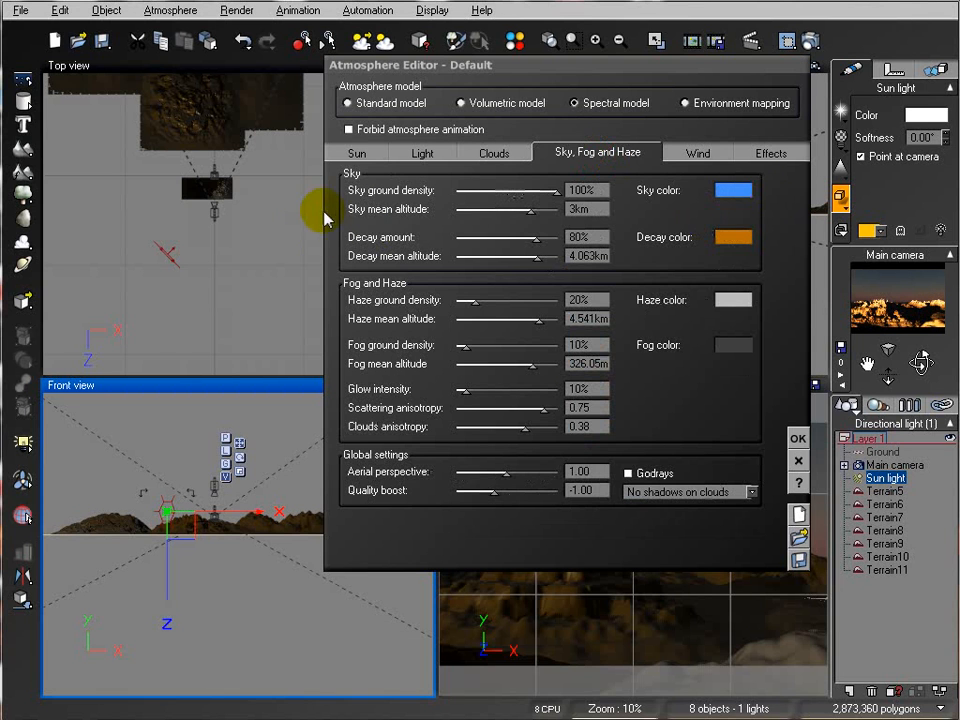
pyautogui.moveTo(556, 190); pyautogui.dragTo(464, 189)
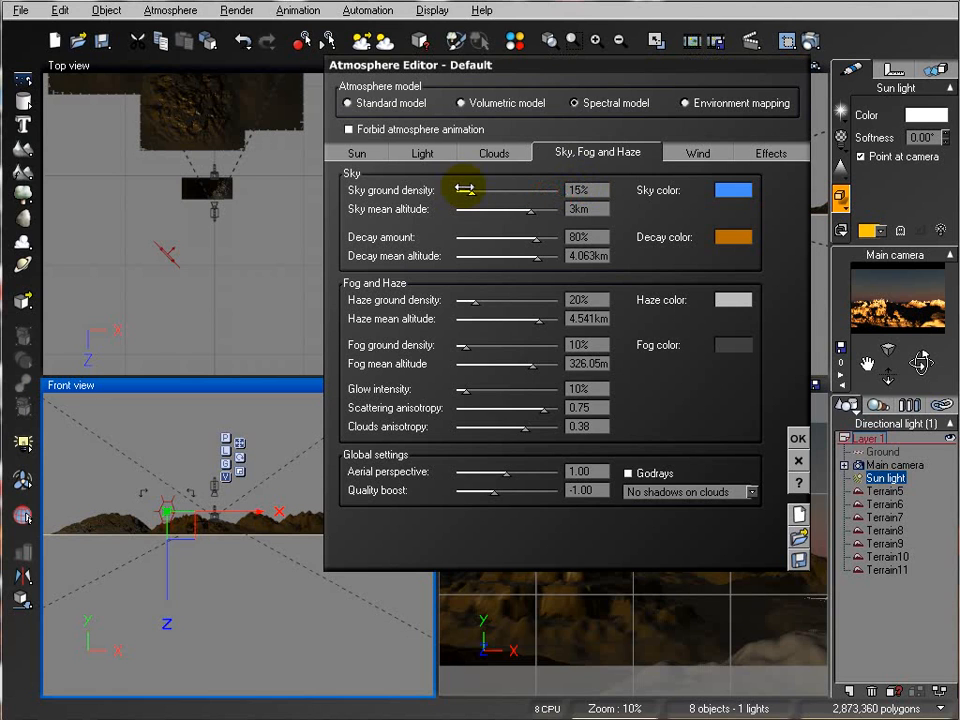
pyautogui.moveTo(540, 211); pyautogui.dragTo(511, 207)
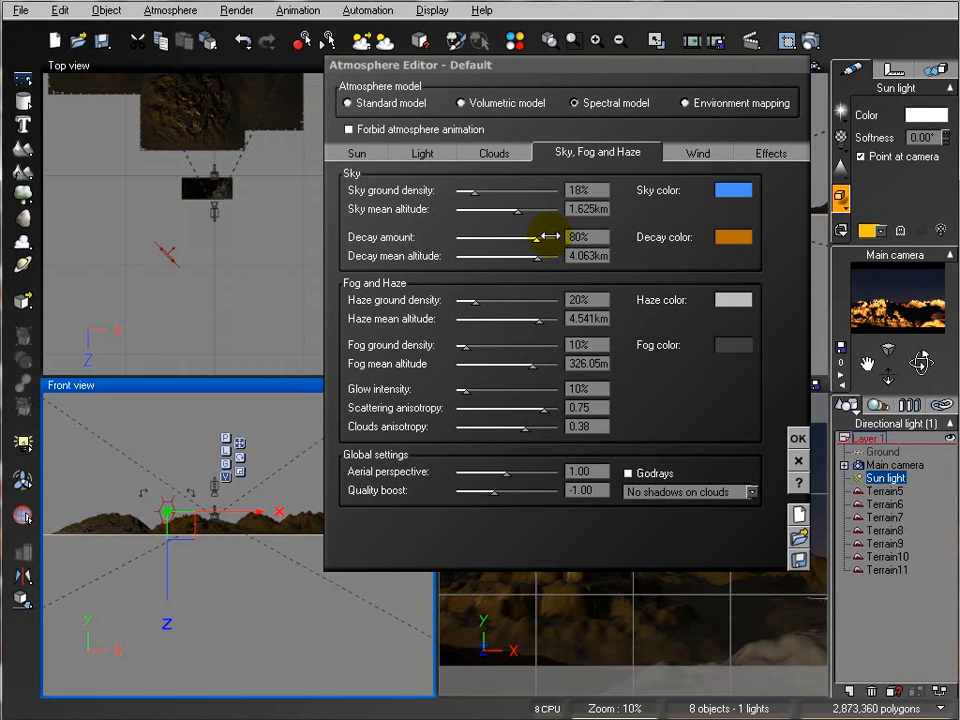
pyautogui.moveTo(550, 236); pyautogui.dragTo(566, 236)
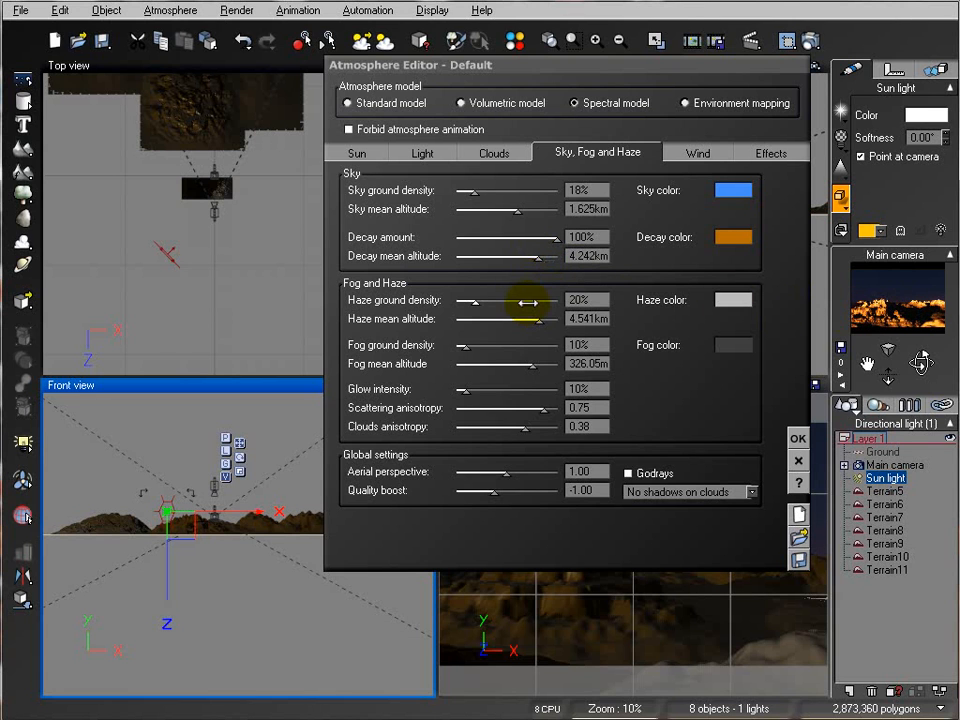
# Step: Set haze ground density to 0%, fog ground density to 79%, fog mean altitude to 286.38m, glow intensity to 26% and scattering anisotropy to 0.66
pyautogui.moveTo(499, 295); pyautogui.dragTo(499, 294)
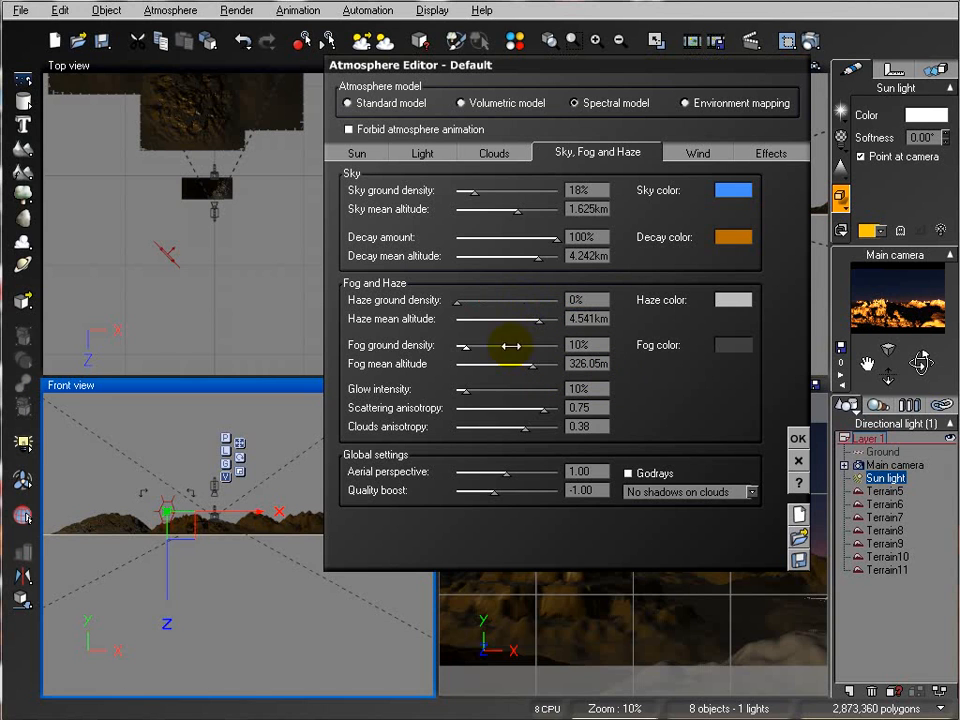
pyautogui.moveTo(549, 341); pyautogui.dragTo(553, 341)
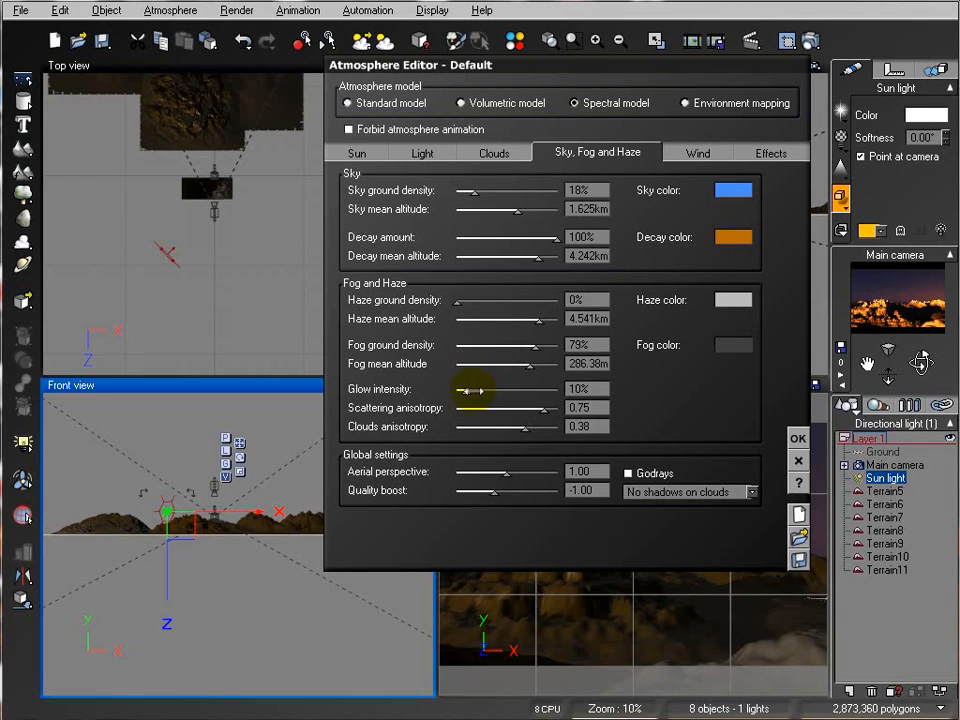
pyautogui.moveTo(474, 392); pyautogui.dragTo(483, 393)
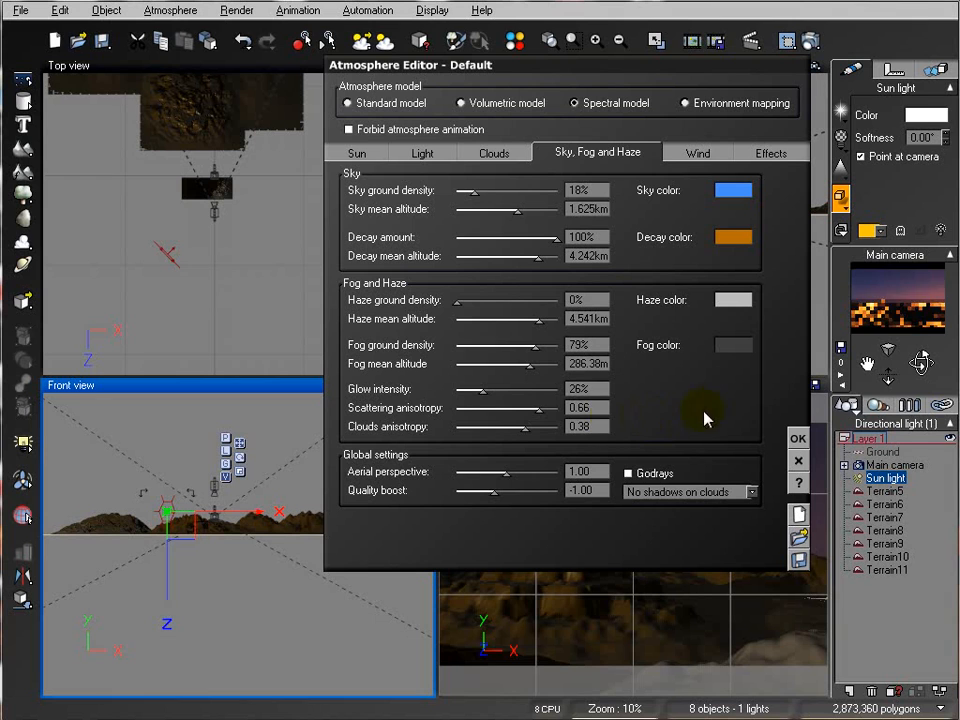
# Step: Set the aerial perspective to 50 and check the atmosphere in a test render
pyautogui.click(590, 474)
pyautogui.click(569, 472)
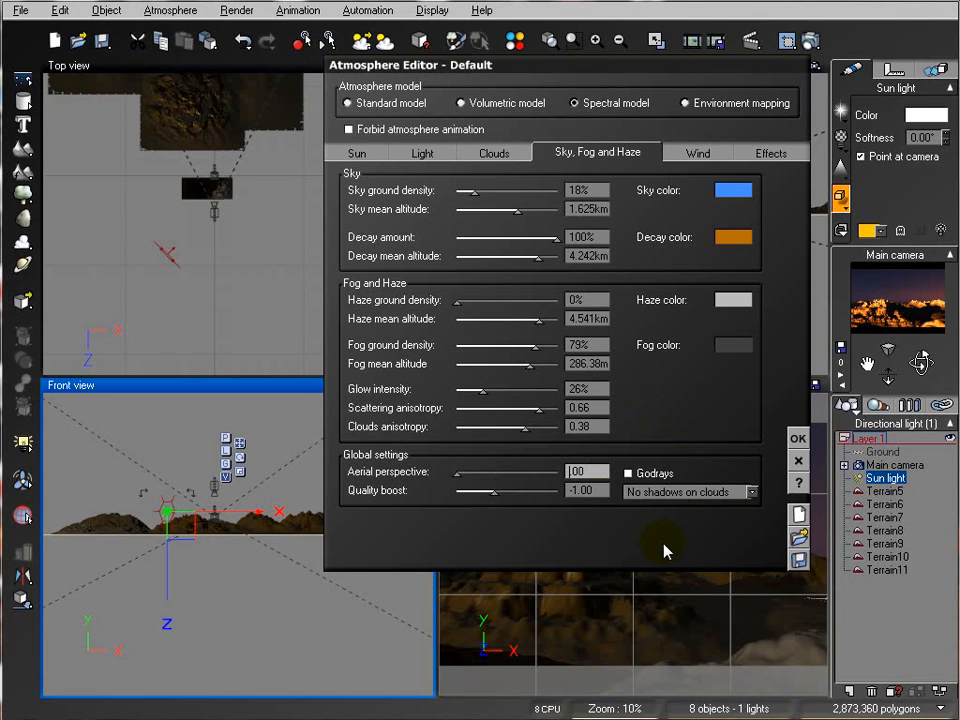
pyautogui.write('50.')
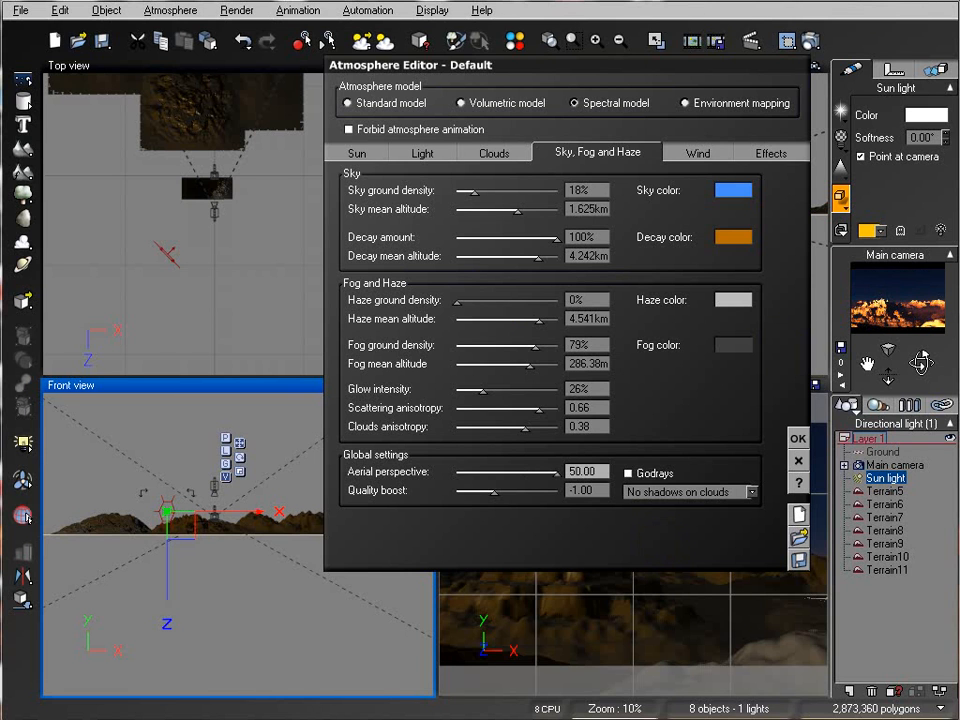
pyautogui.click(813, 42)
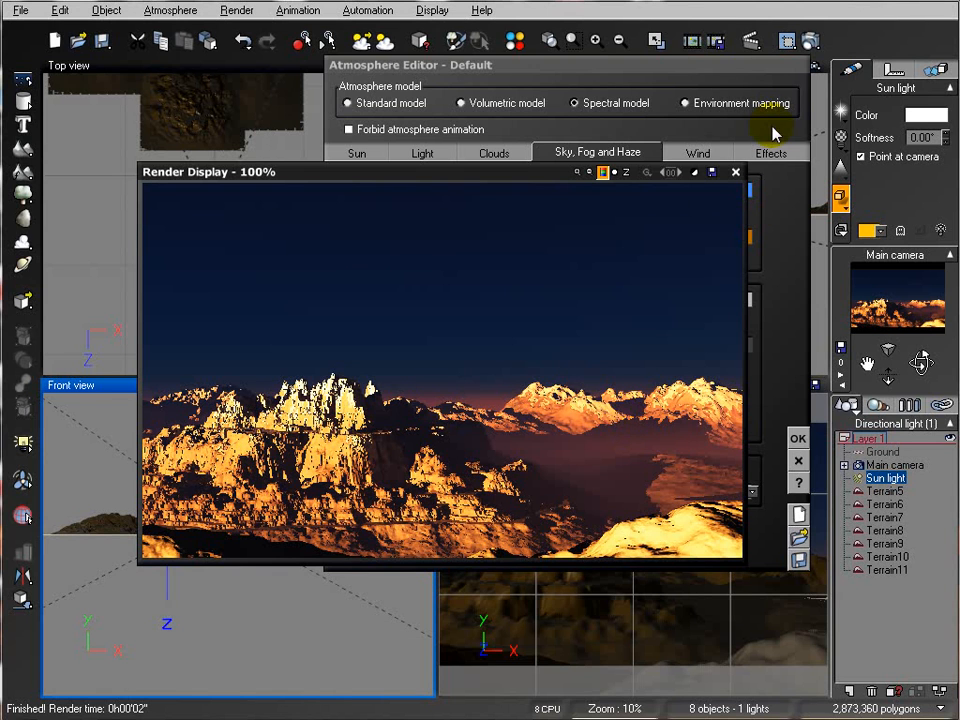
pyautogui.click(736, 172)
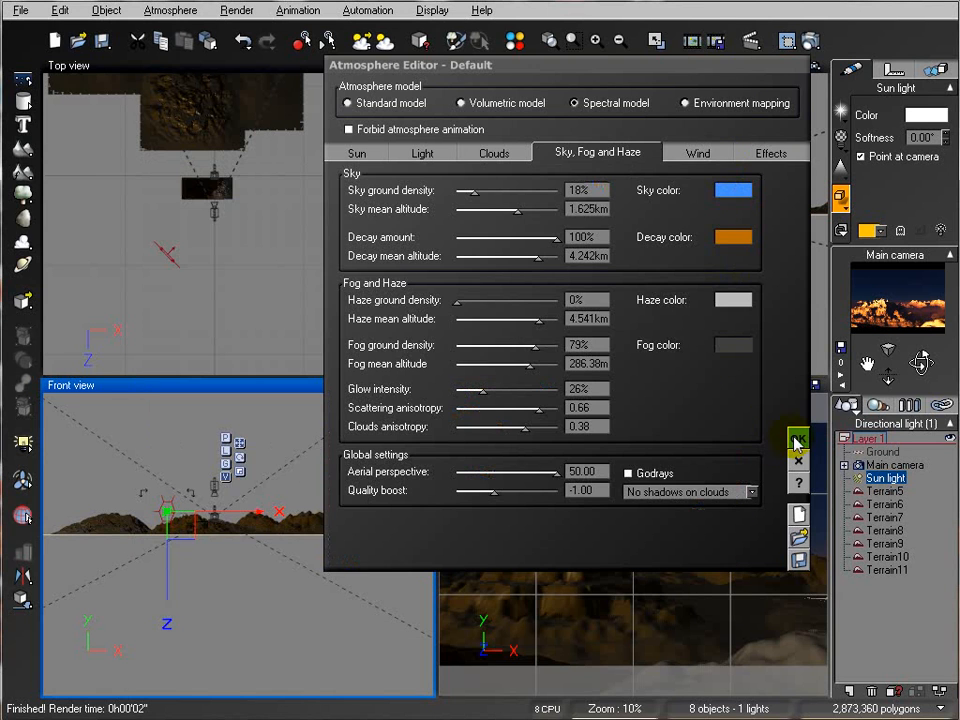
# Step: Enable stars in the atmosphere with 88% number of stars and 28% brightness, and check the sky in a test render
pyautogui.click(703, 160)
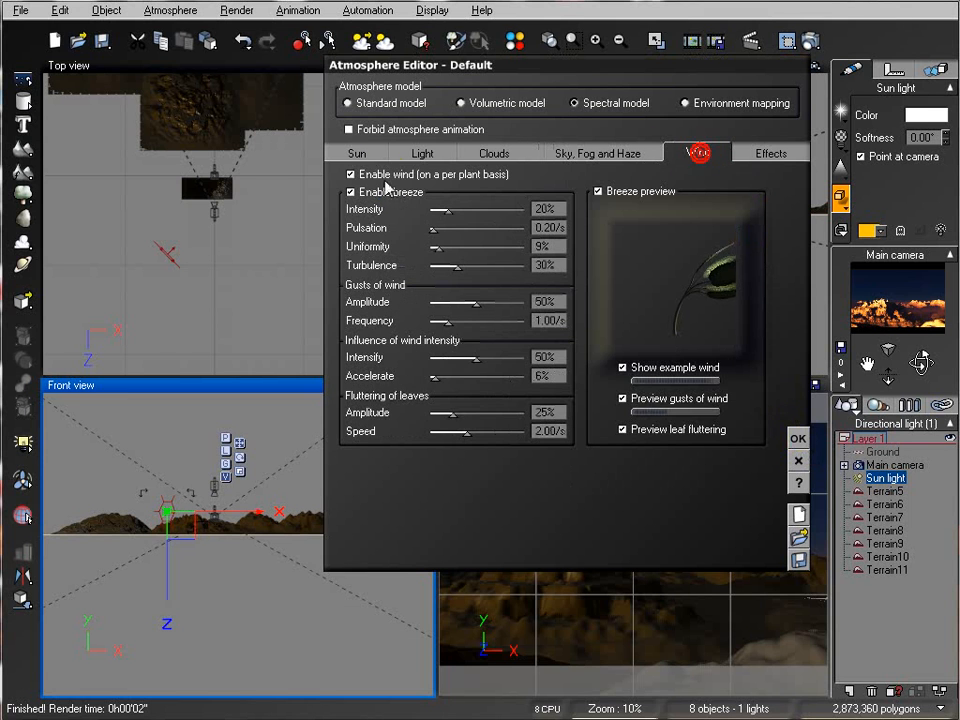
pyautogui.click(370, 191)
pyautogui.click(765, 155)
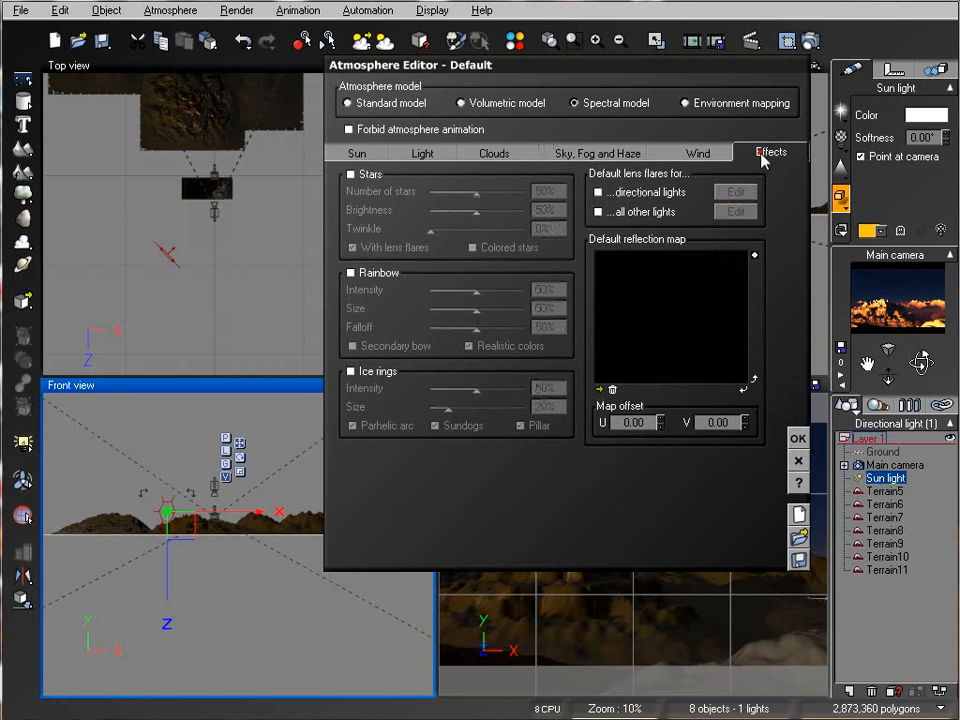
pyautogui.click(352, 174)
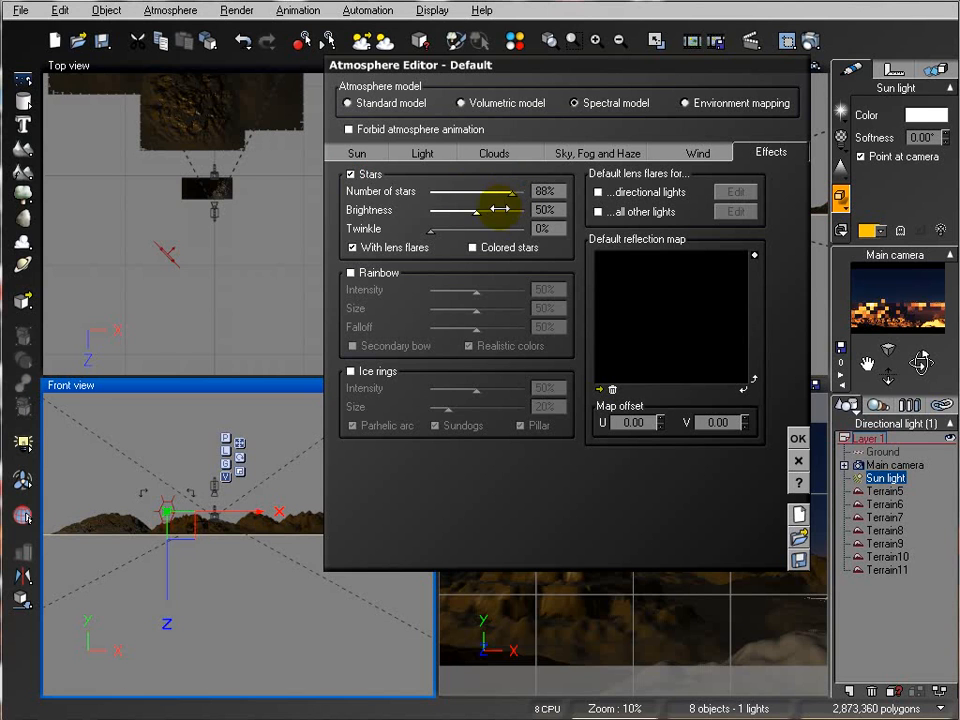
pyautogui.moveTo(499, 209); pyautogui.dragTo(458, 210)
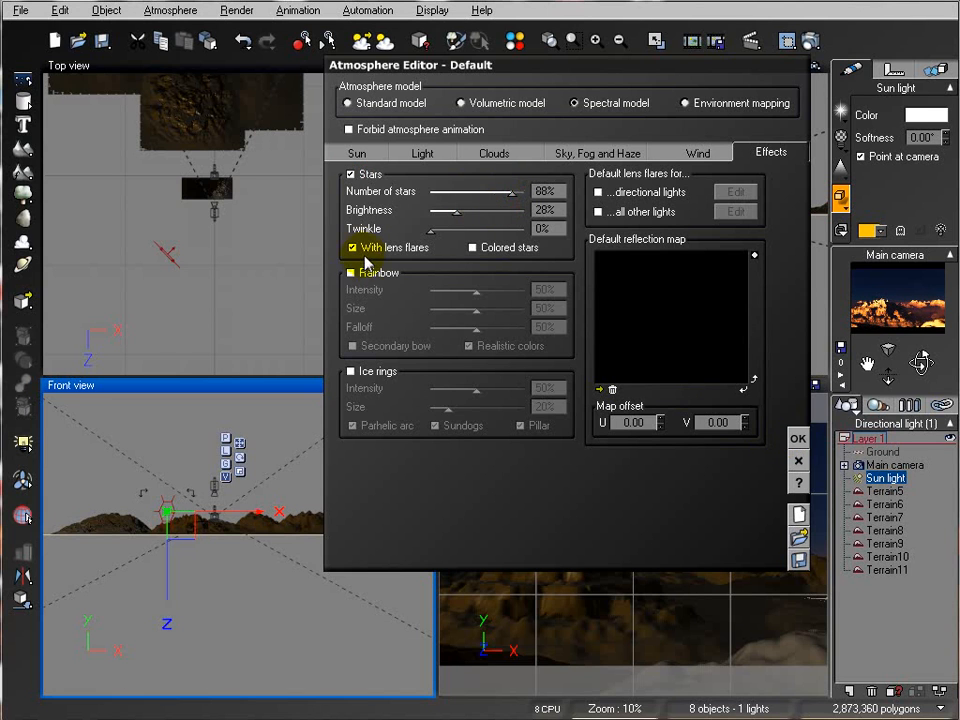
pyautogui.click(798, 438)
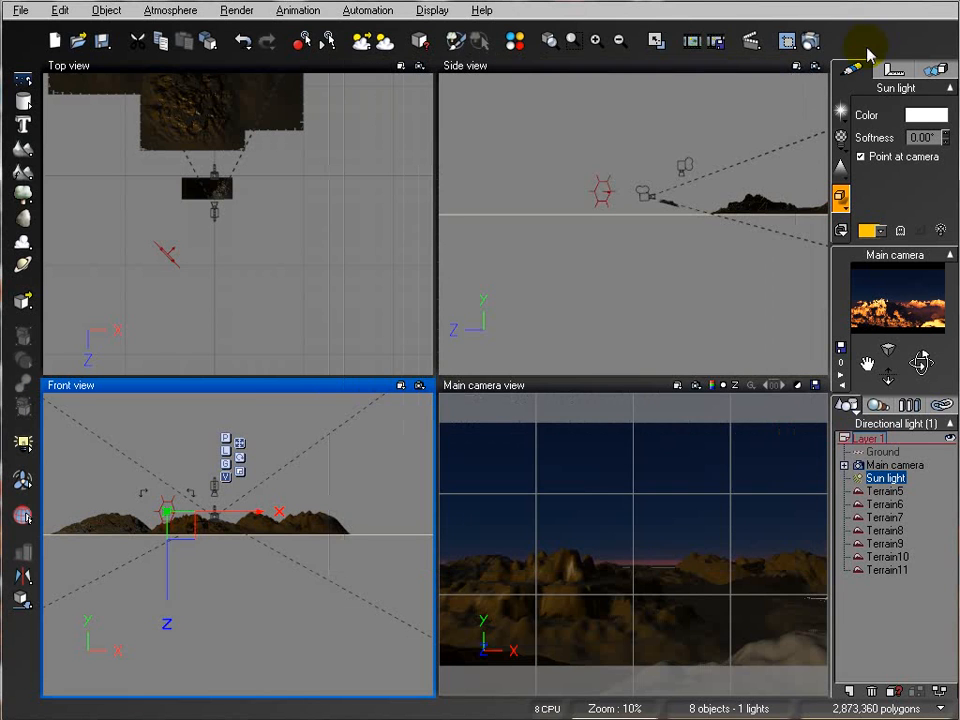
pyautogui.click(808, 41)
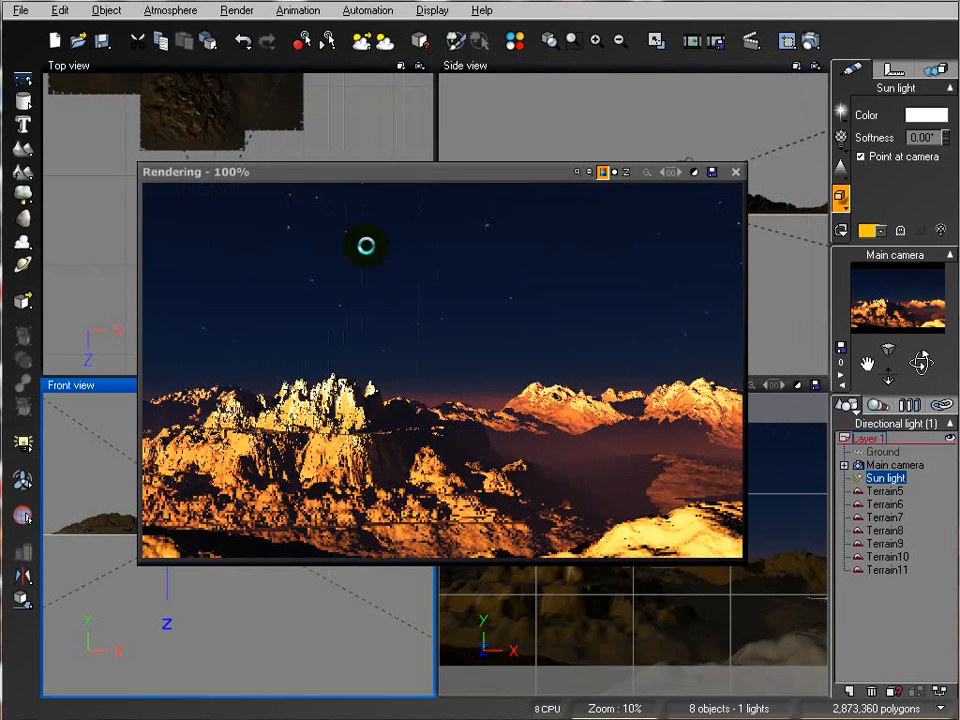
pyautogui.click(735, 172)
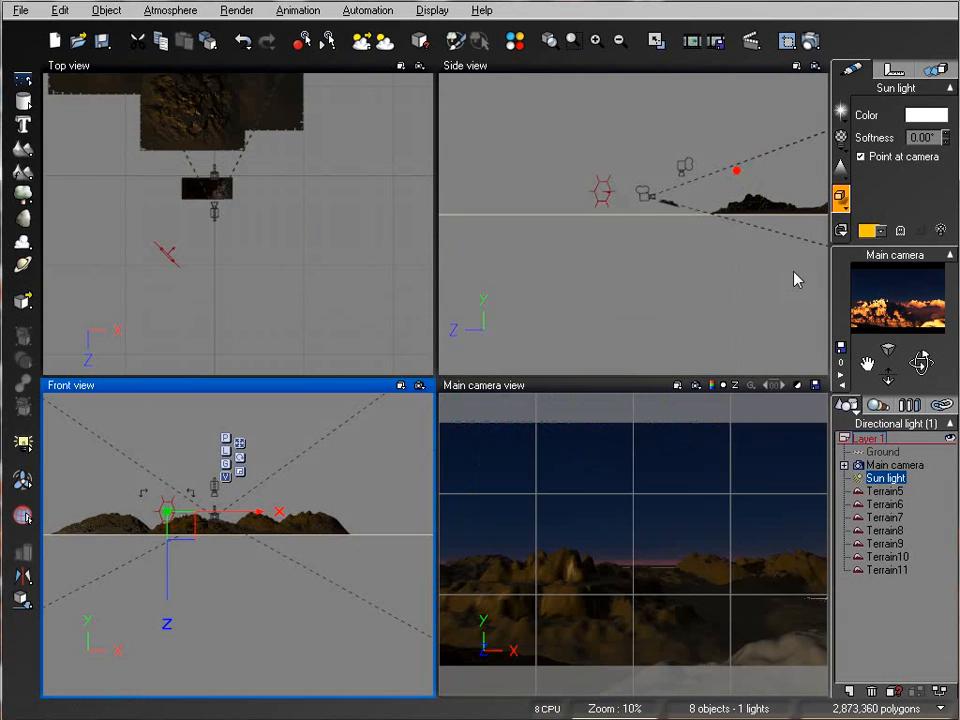
# Step: Add a sphere primitive to the scene to serve as a planet
pyautogui.moveTo(328, 140); pyautogui.dragTo(309, 285, button='right')
pyautogui.scroll(-5, 310, 281)
pyautogui.moveTo(255, 129); pyautogui.dragTo(289, 188, button='right')
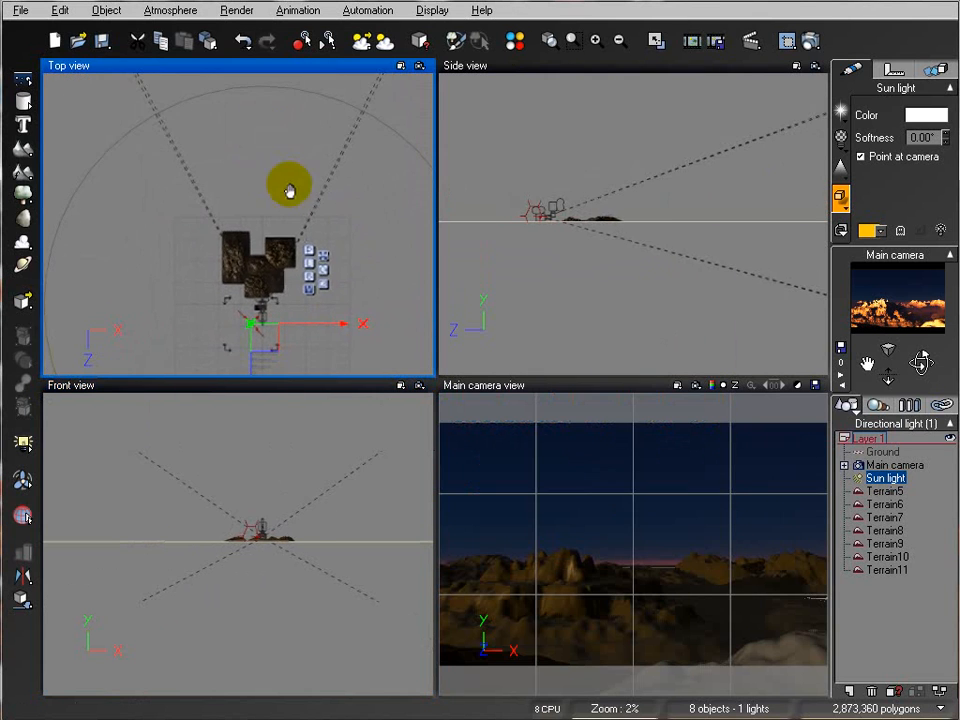
pyautogui.rightClick(25, 101)
pyautogui.click(42, 108)
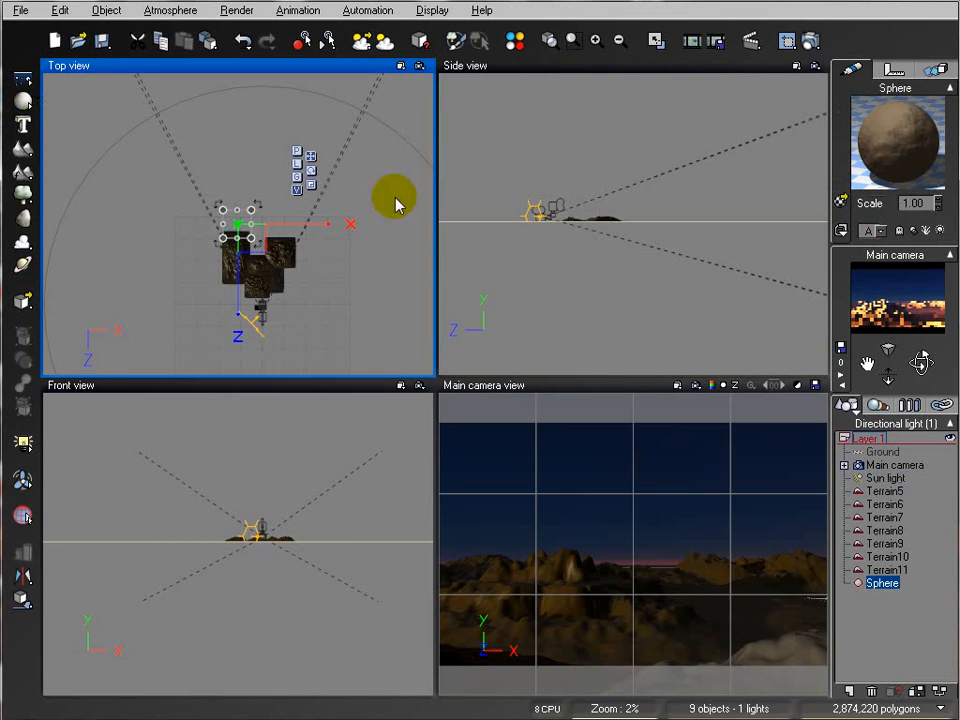
# Step: Move the sphere far behind the terrains and raise it into the sky in the side view
pyautogui.click(594, 242)
pyautogui.moveTo(620, 230); pyautogui.dragTo(883, 104)
pyautogui.moveTo(624, 226)
pyautogui.mouseDown()
pyautogui.moveTo(648, 208)
pyautogui.moveTo(634, 221)
pyautogui.mouseUp()
pyautogui.scroll(2, 646, 263)
pyautogui.scroll(2, 646, 266)
pyautogui.moveTo(646, 266); pyautogui.dragTo(743, 188, button='right')
pyautogui.moveTo(692, 190); pyautogui.dragTo(716, 152)
pyautogui.moveTo(721, 184); pyautogui.dragTo(706, 293, button='right')
# Step: Adjust the sphere's size and position so it hangs in the sky above the left part of the camera's landscape
pyautogui.moveTo(328, 178); pyautogui.dragTo(331, 211, button='right')
pyautogui.moveTo(254, 219); pyautogui.dragTo(238, 234)
pyautogui.scroll(4, 675, 219)
pyautogui.moveTo(675, 264); pyautogui.dragTo(658, 168, button='right')
pyautogui.moveTo(557, 102); pyautogui.dragTo(568, 113)
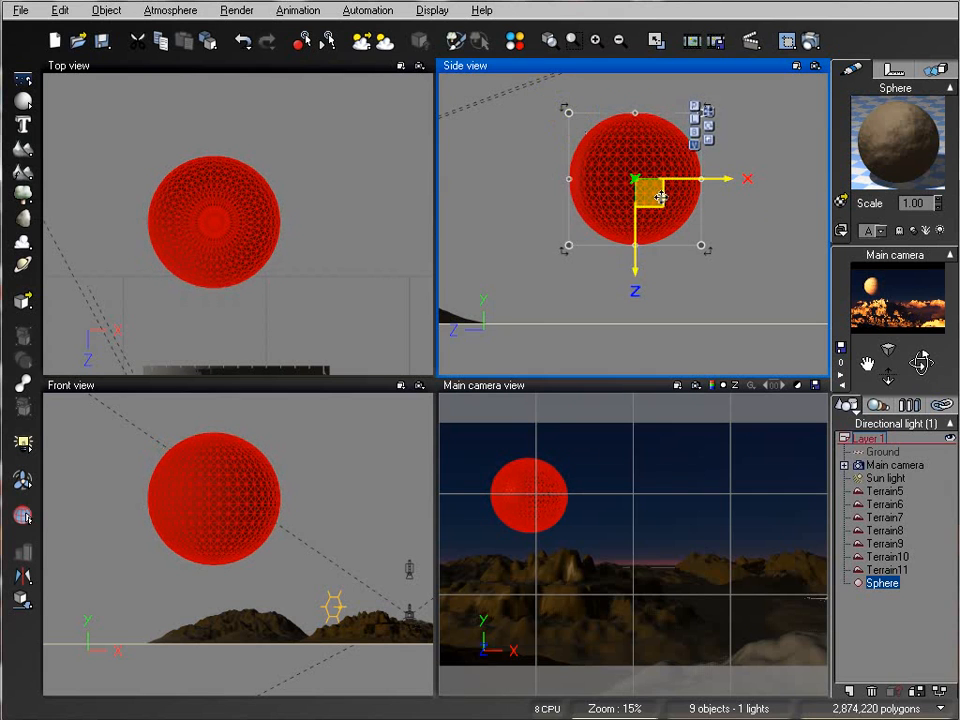
pyautogui.moveTo(660, 197); pyautogui.dragTo(660, 183)
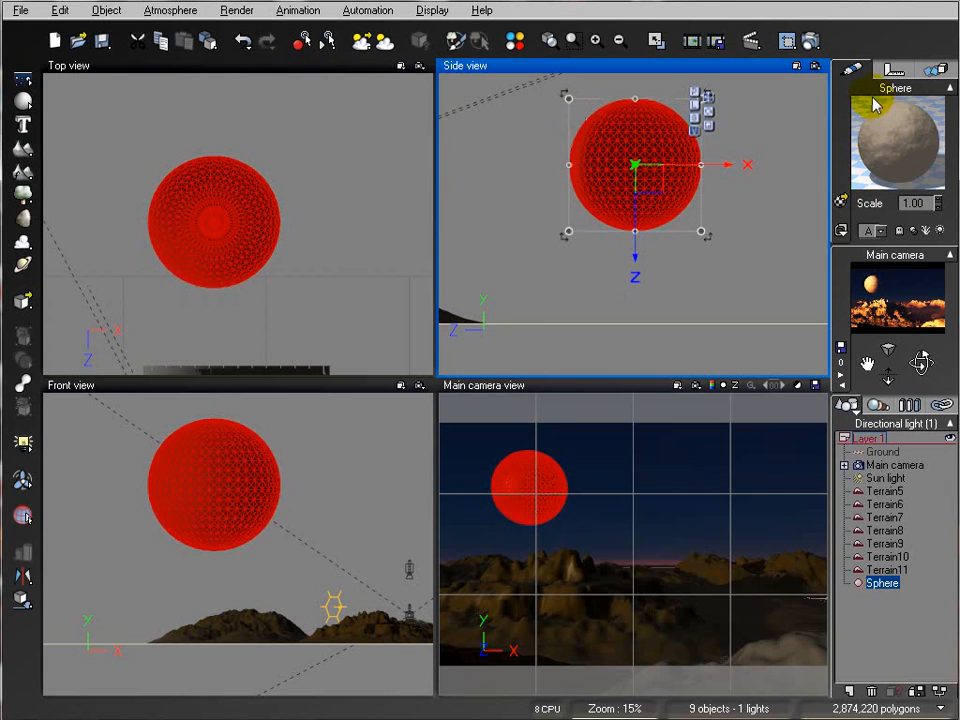
# Step: Change the sphere's Scrubland material to a simple material and use the Alien Desert function for its bumps
pyautogui.doubleClick(895, 165)
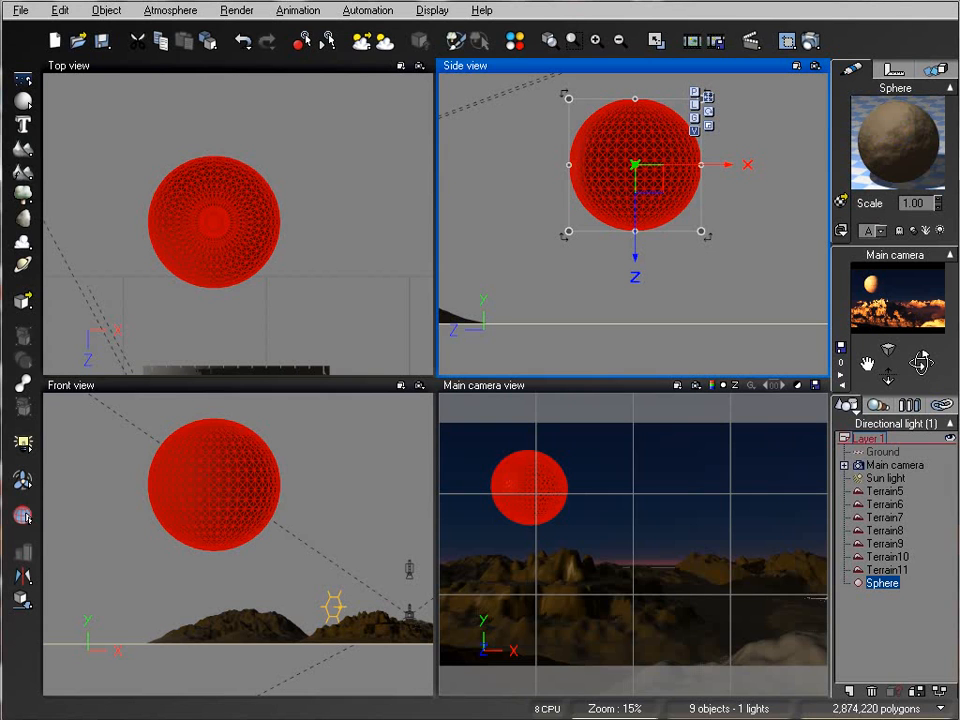
pyautogui.doubleClick(879, 149)
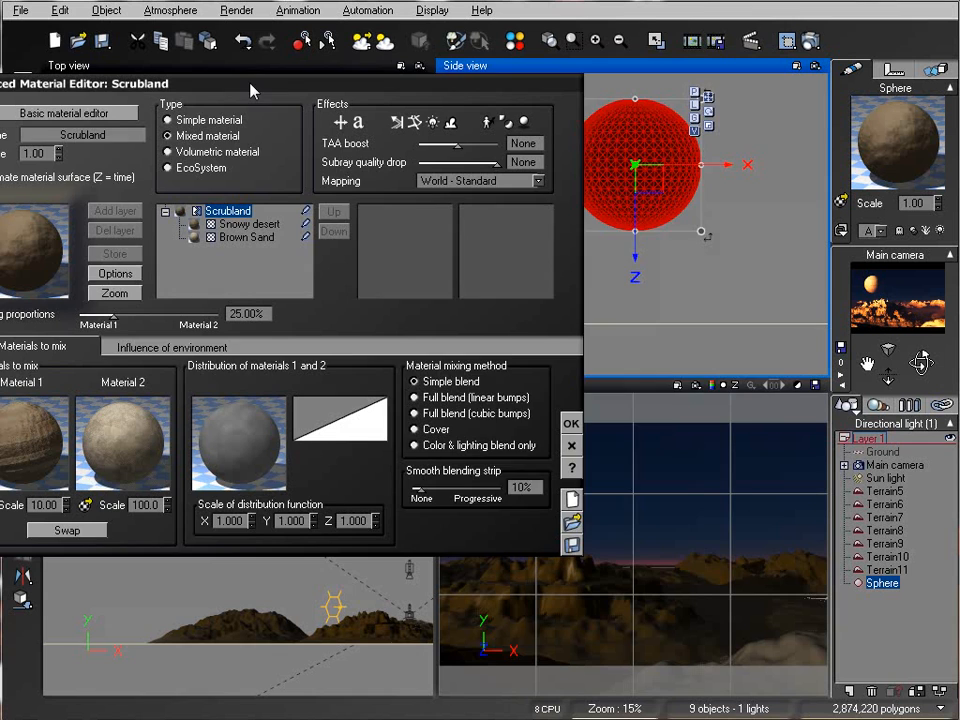
pyautogui.moveTo(187, 62); pyautogui.dragTo(463, 108)
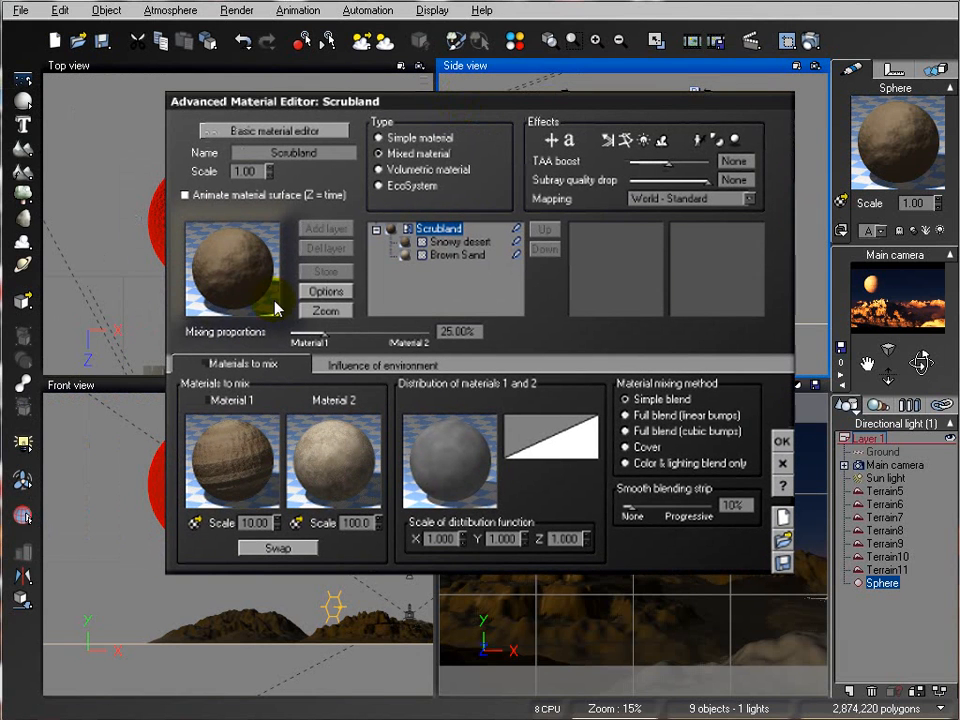
pyautogui.click(430, 141)
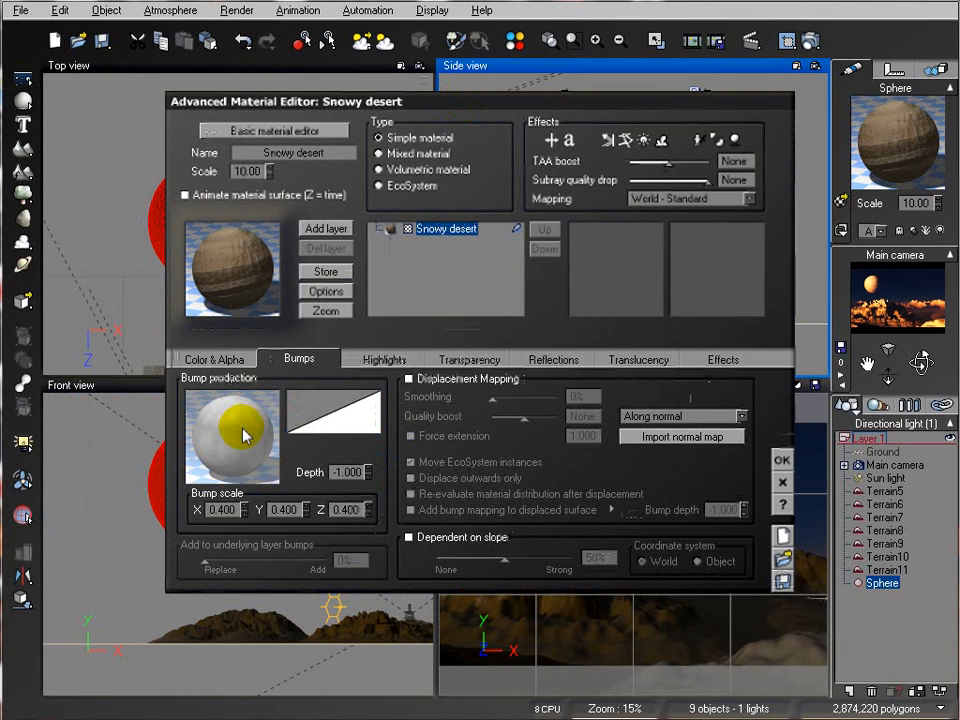
pyautogui.doubleClick(243, 433)
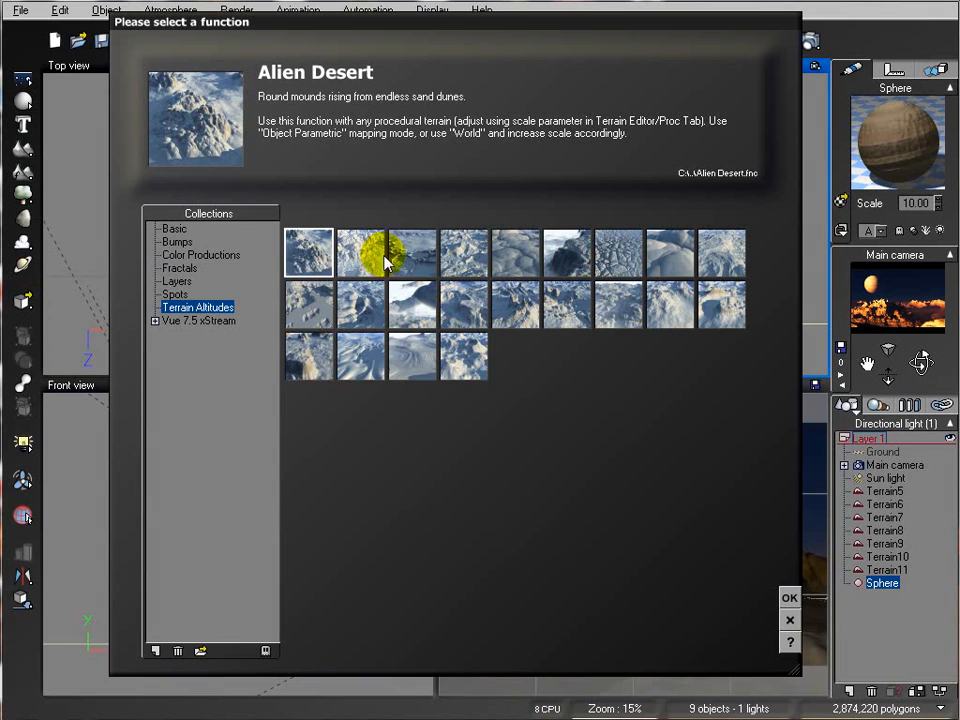
pyautogui.click(789, 600)
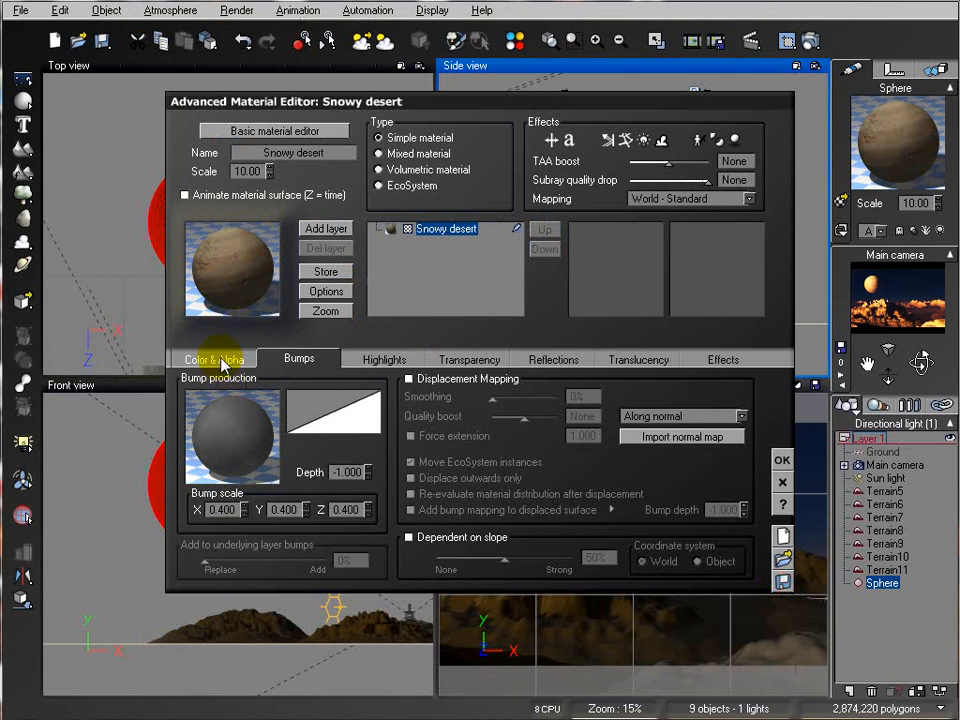
# Step: Use the Alien Desert function for the color production of the sphere's material
pyautogui.click(225, 362)
pyautogui.doubleClick(248, 455)
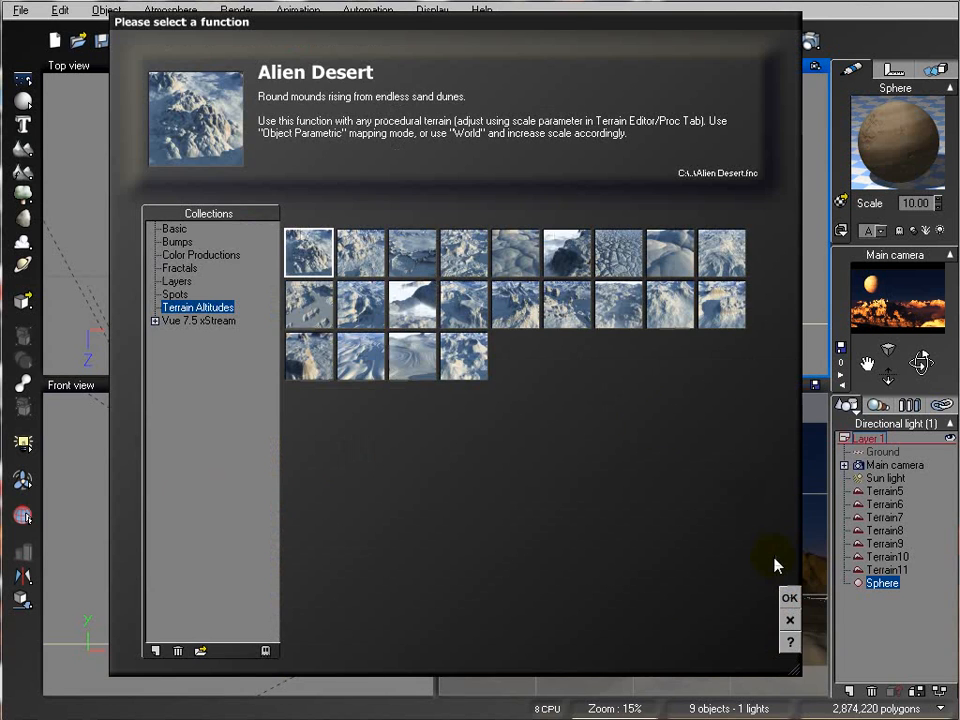
pyautogui.click(789, 600)
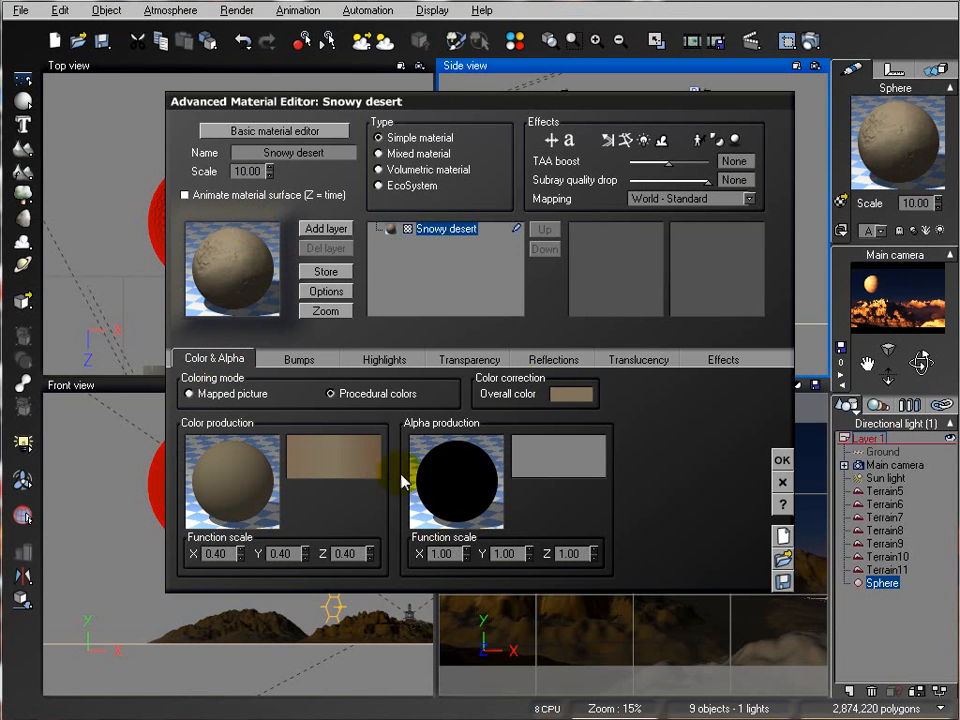
# Step: Enable displacement mapping on the sphere's material with a depth of -1.250, and check the planet in a preview render
pyautogui.click(300, 358)
pyautogui.click(443, 381)
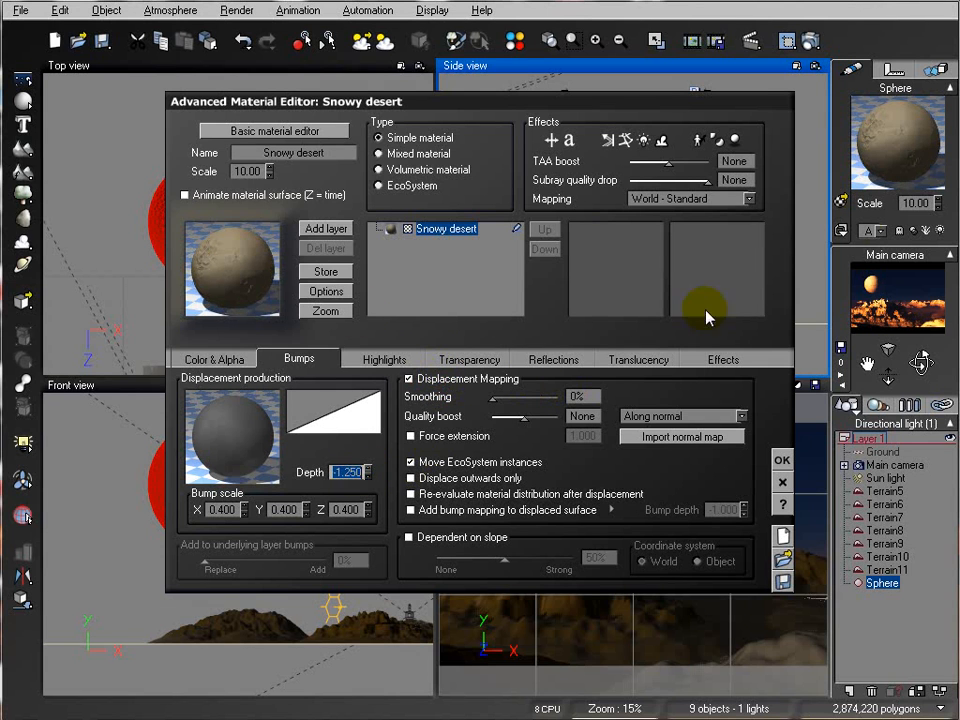
pyautogui.click(814, 41)
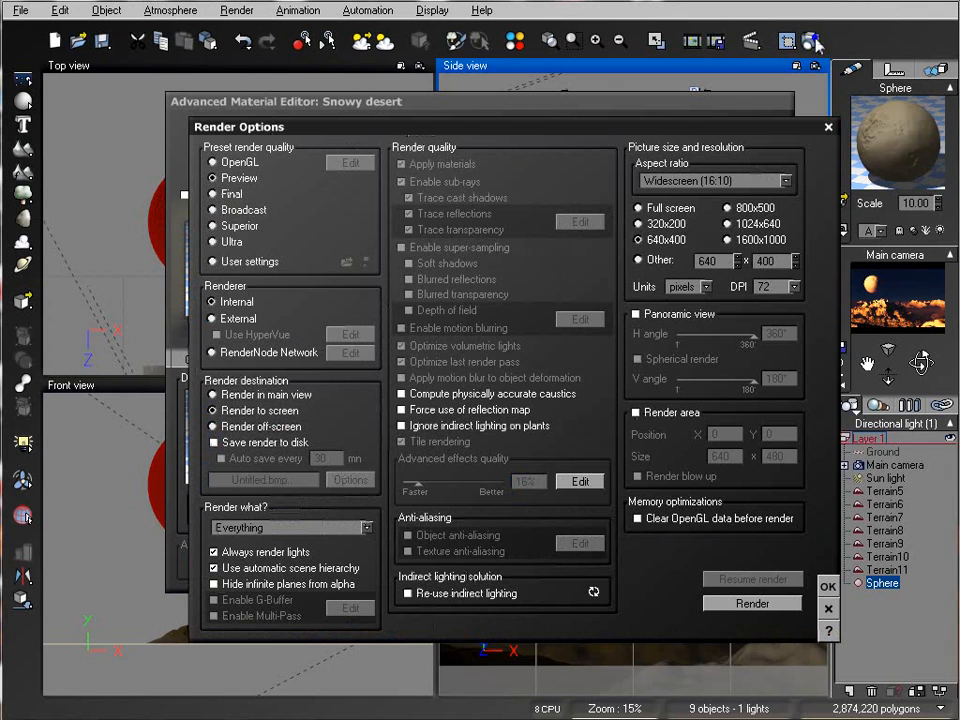
pyautogui.click(752, 603)
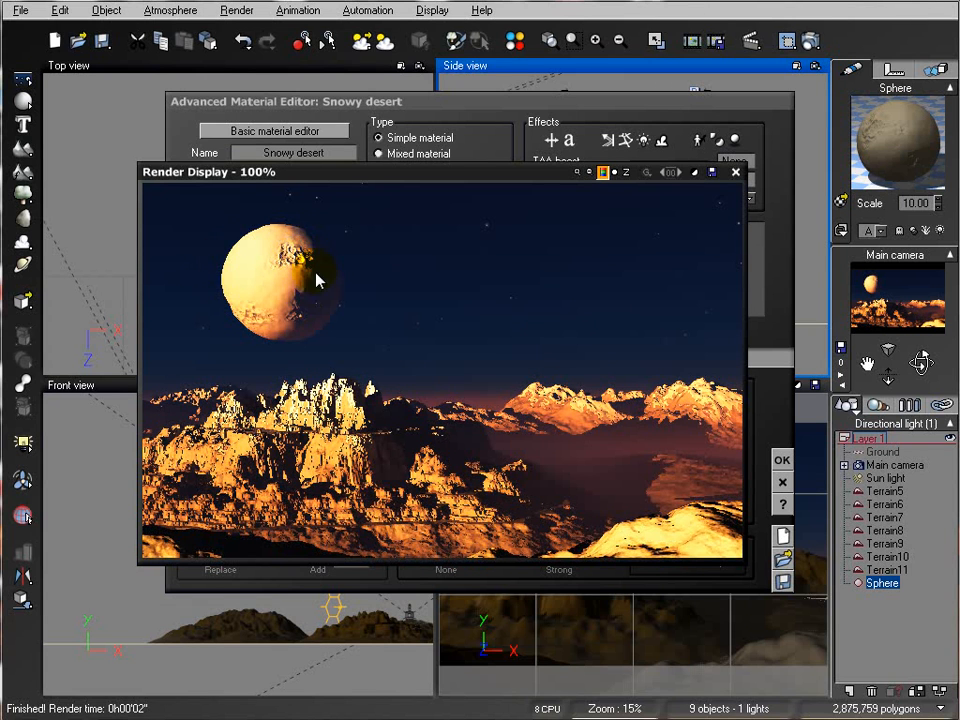
pyautogui.click(735, 176)
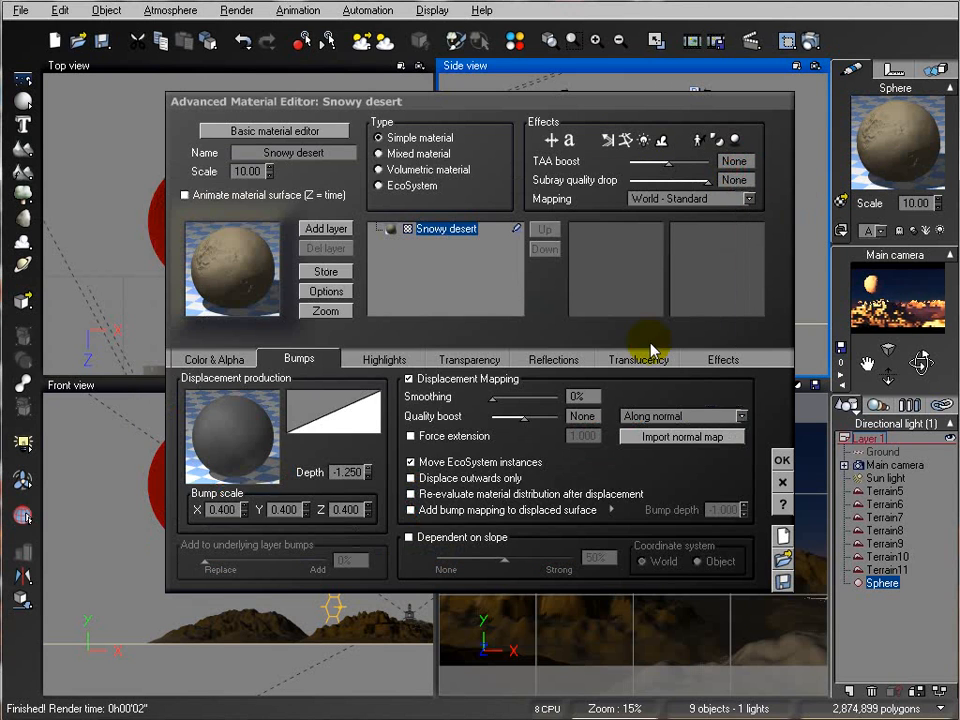
pyautogui.click(783, 460)
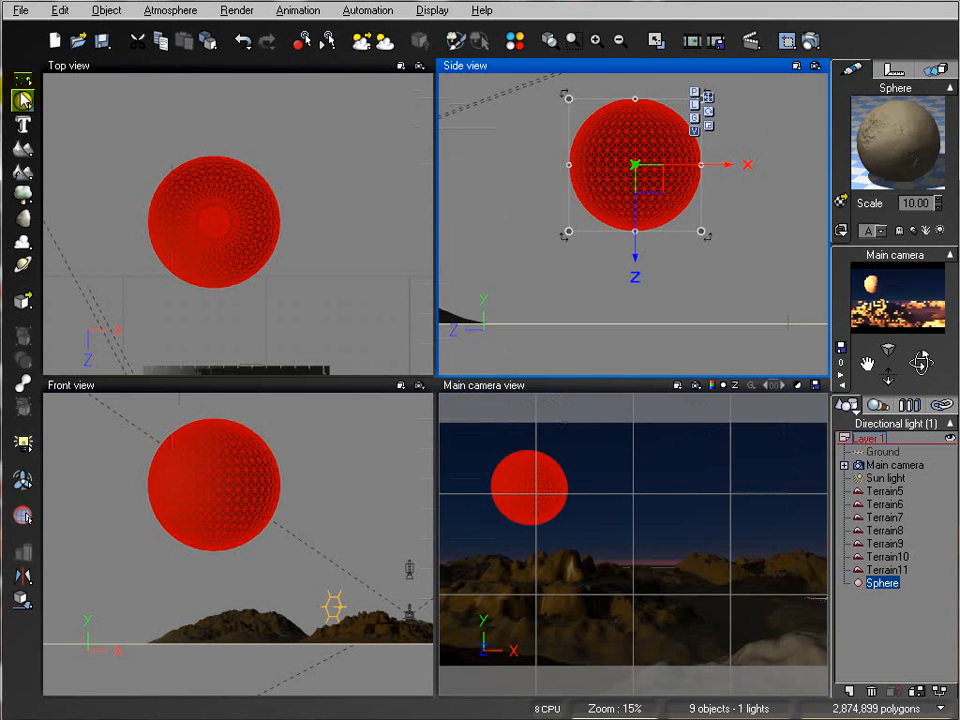
# Step: Add a second sphere, enlarge it slightly beyond the planet, and align it so that it encloses the planet
pyautogui.click(22, 101)
pyautogui.moveTo(646, 208); pyautogui.dragTo(893, 30)
pyautogui.moveTo(705, 187); pyautogui.dragTo(657, 184)
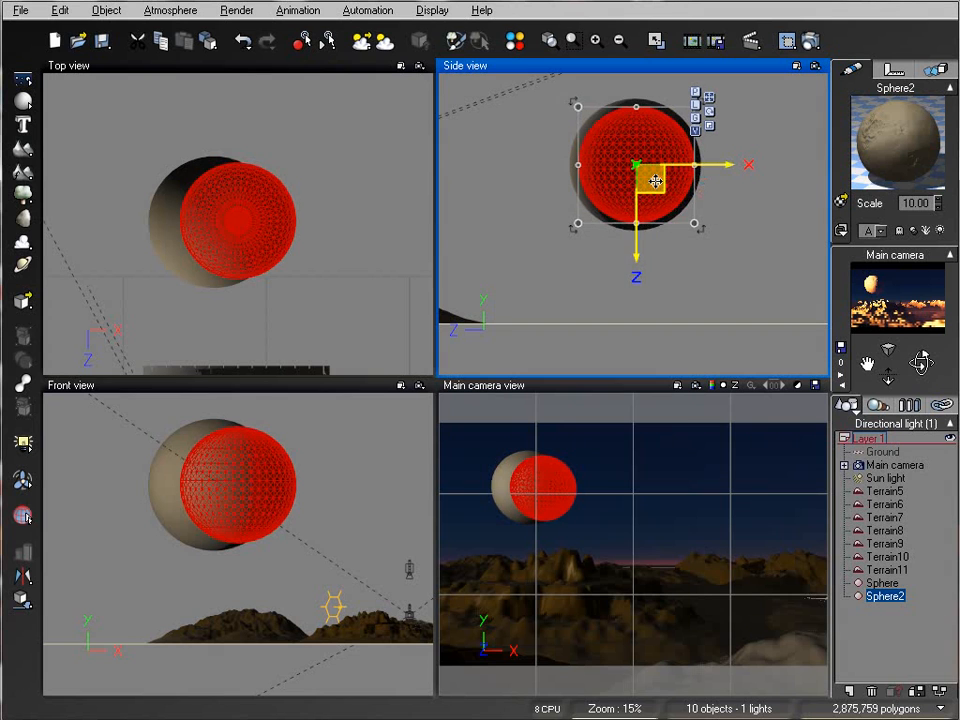
pyautogui.moveTo(577, 109); pyautogui.dragTo(559, 89)
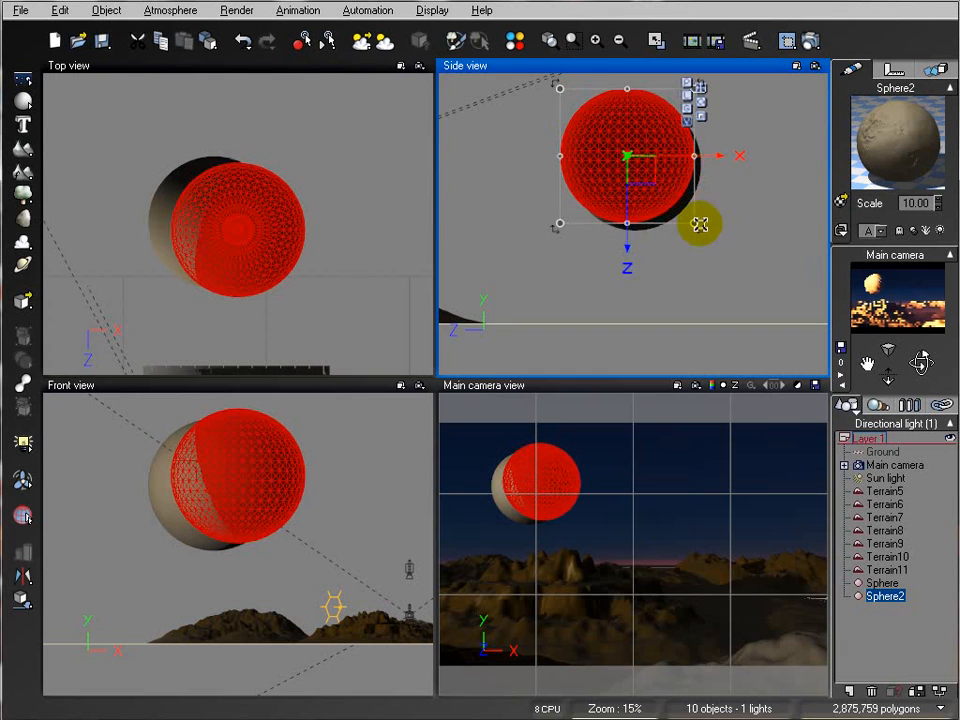
pyautogui.moveTo(696, 223); pyautogui.dragTo(709, 229)
pyautogui.moveTo(388, 213); pyautogui.dragTo(435, 236, button='right')
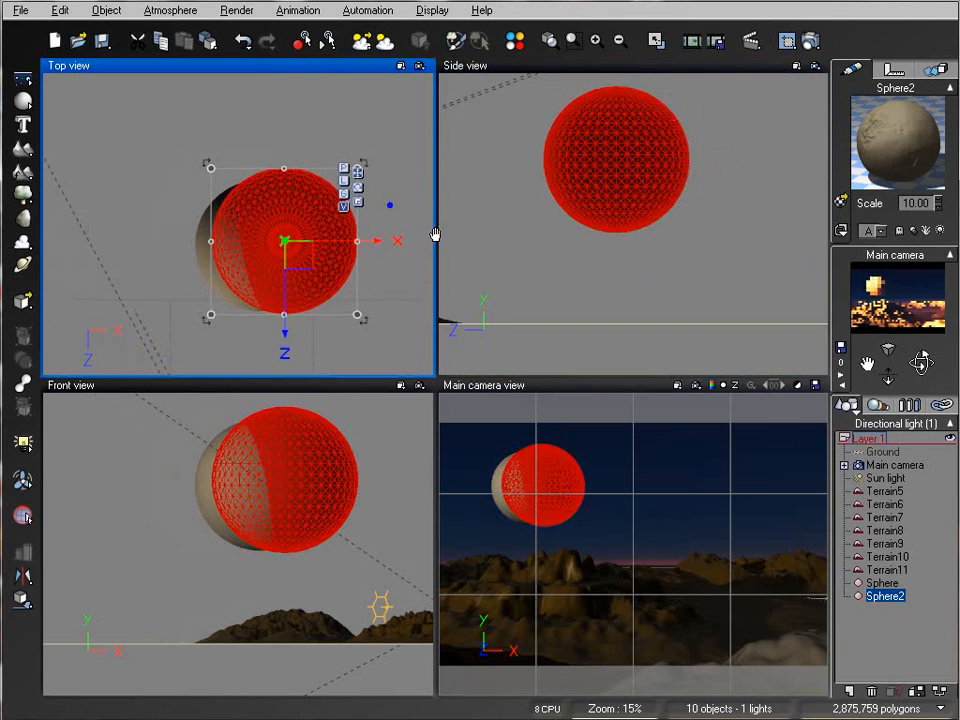
pyautogui.moveTo(308, 249); pyautogui.dragTo(282, 252)
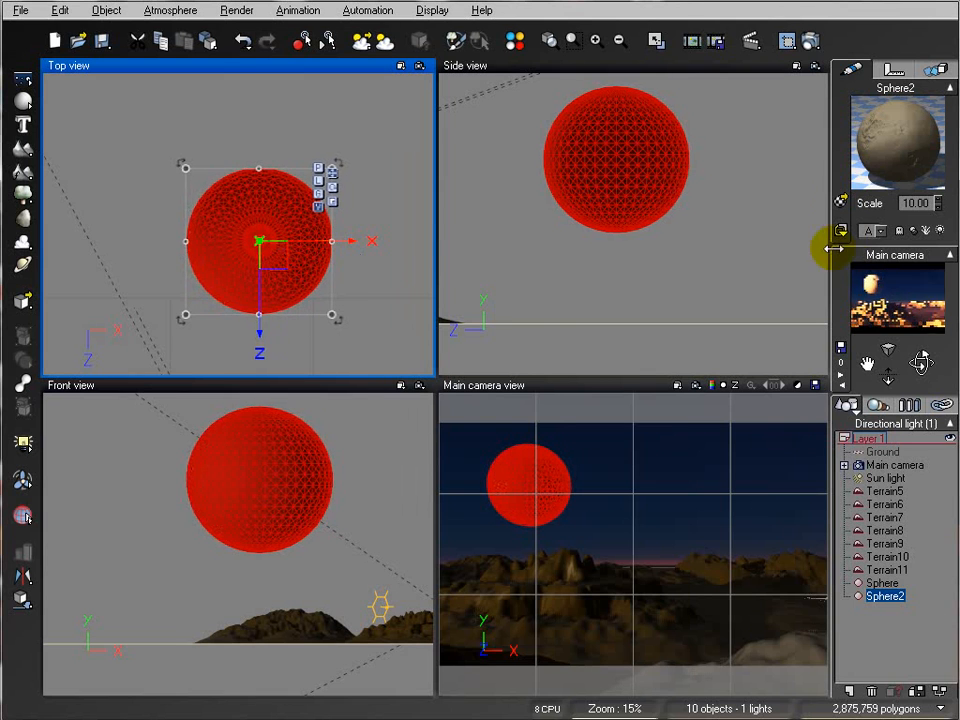
# Step: Assign the Blurred water material from the Liquids collection to the outer sphere
pyautogui.click(842, 203)
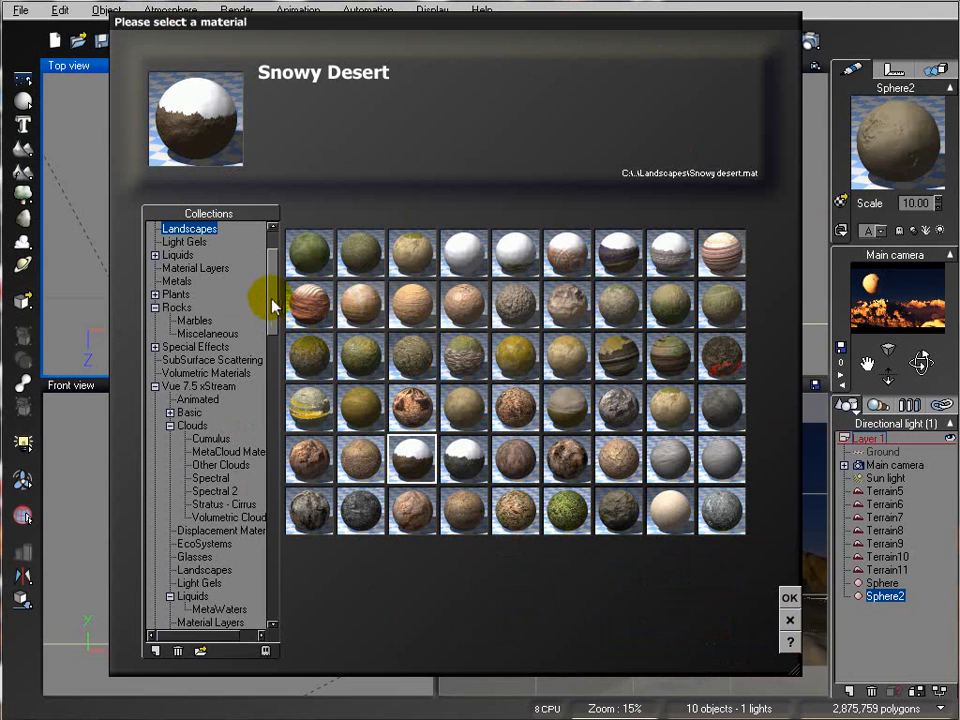
pyautogui.scroll(2, 272, 306)
pyautogui.click(172, 333)
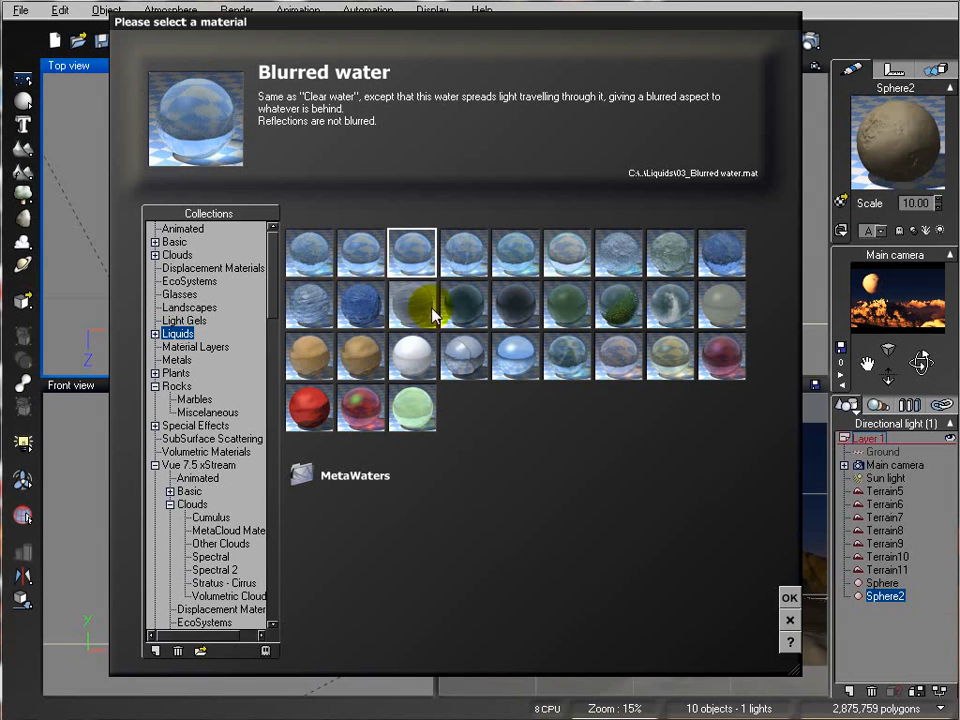
pyautogui.click(788, 598)
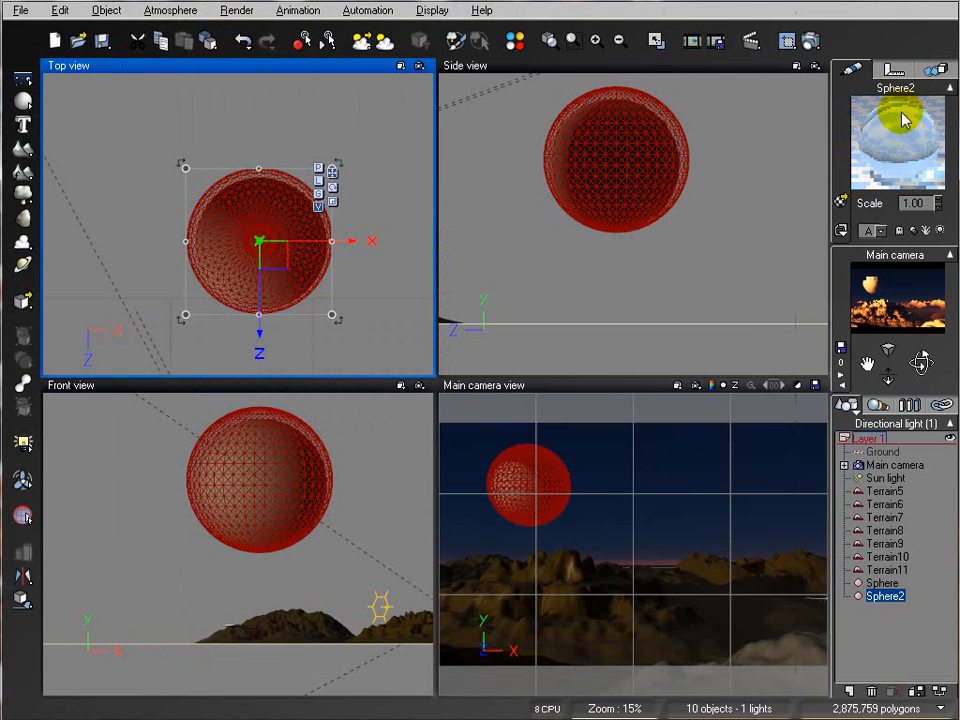
# Step: Set the Blurred water material's bump depth to 0, global transparency to 96% and fading out to 30%
pyautogui.doubleClick(903, 141)
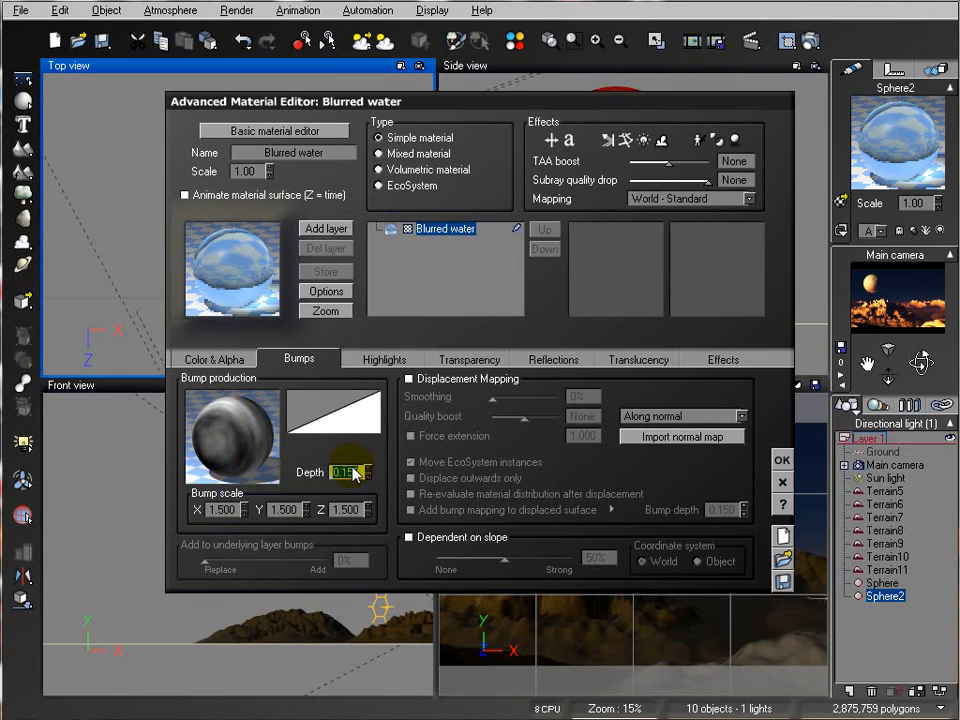
pyautogui.write('0')
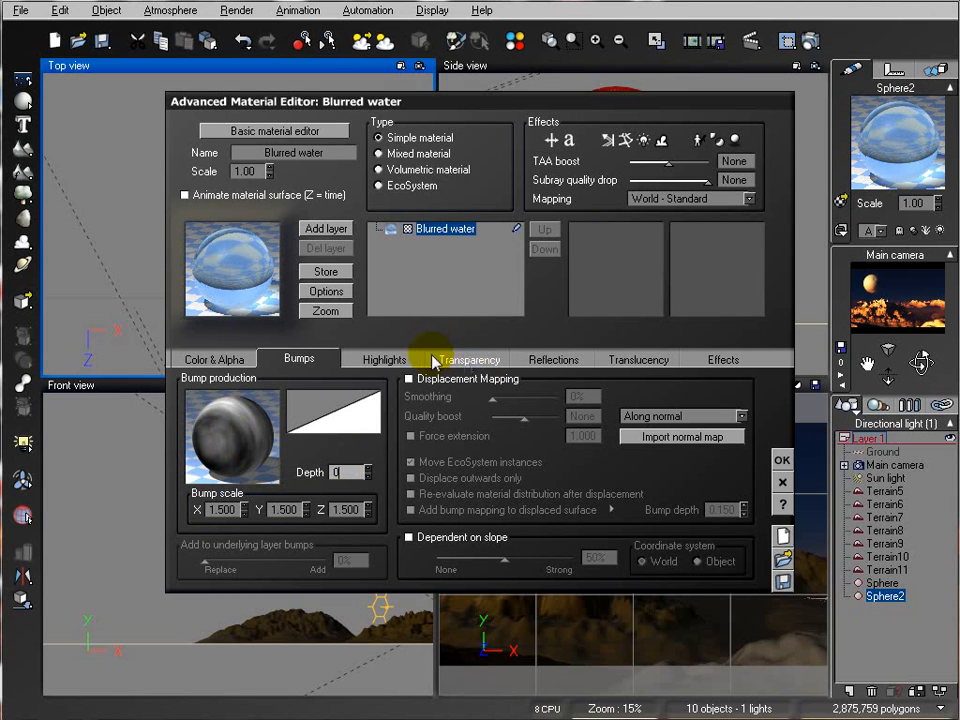
pyautogui.click(503, 361)
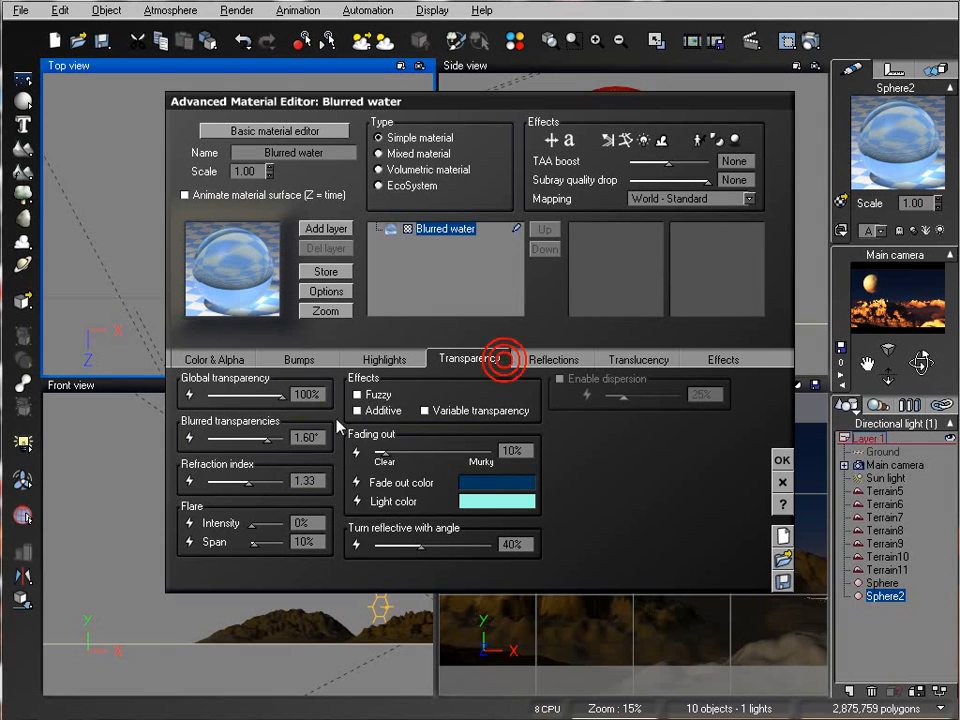
pyautogui.click(407, 444)
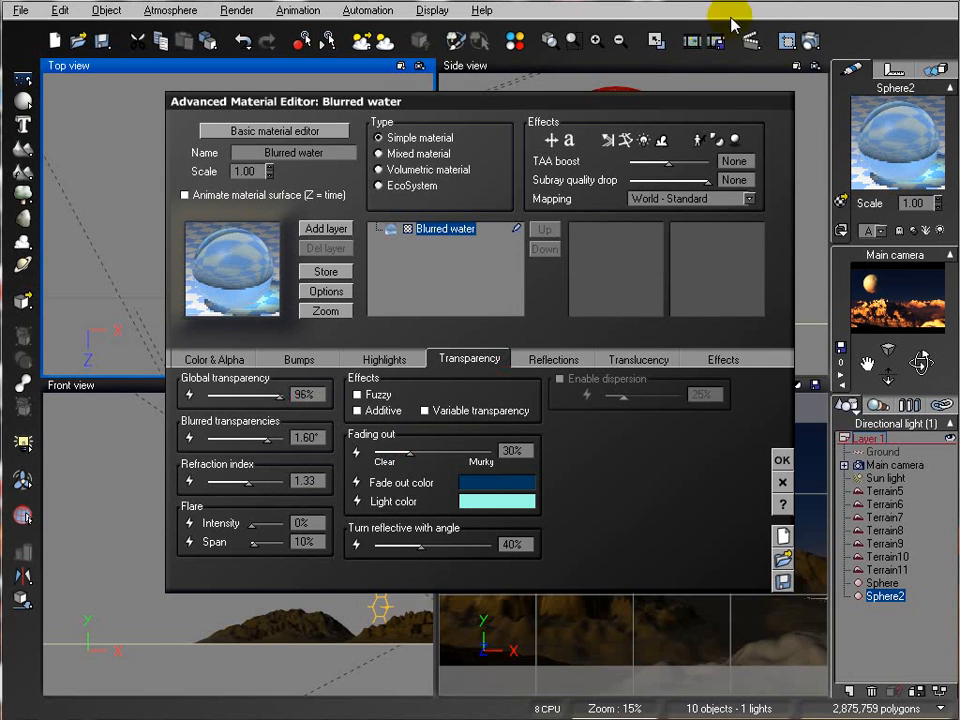
# Step: Check the outer sphere's transparency in a preview render and accept the Blurred water material settings
pyautogui.click(810, 40)
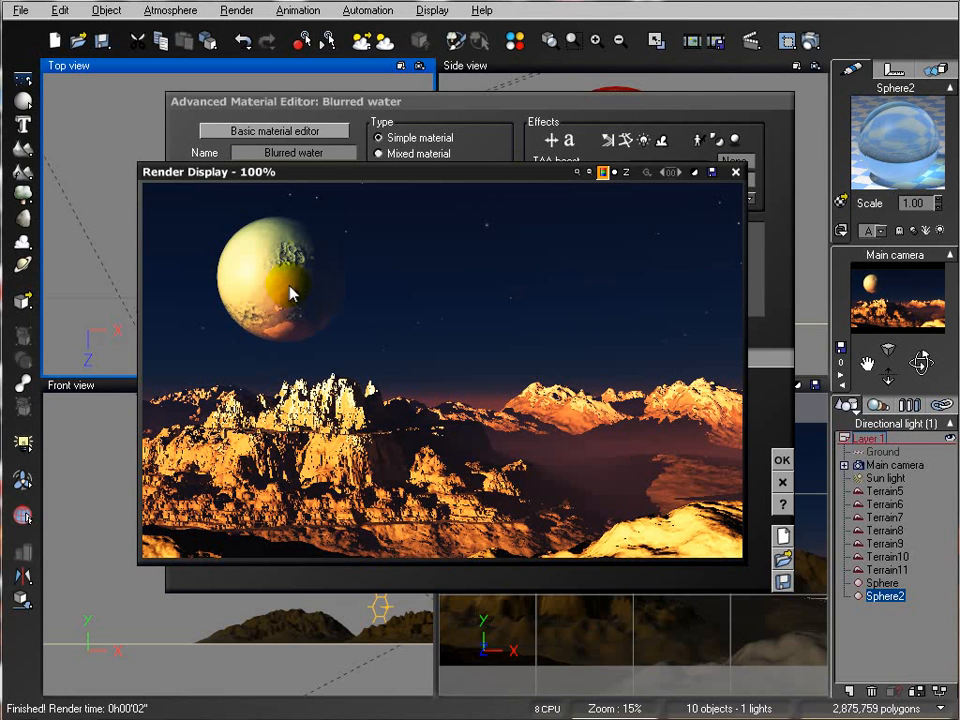
pyautogui.click(735, 172)
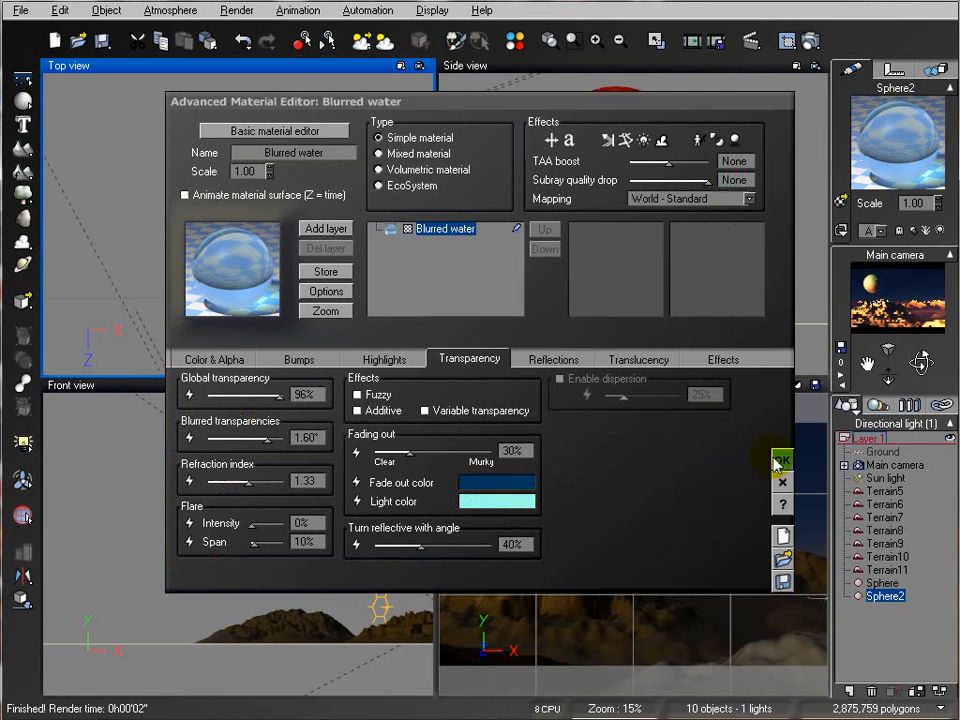
pyautogui.click(782, 460)
# Step: Nudge the outer sphere in the side and top views to centre it on the planet, and check a preview render
pyautogui.moveTo(685, 275); pyautogui.dragTo(694, 308, button='right')
pyautogui.moveTo(643, 206); pyautogui.dragTo(643, 214)
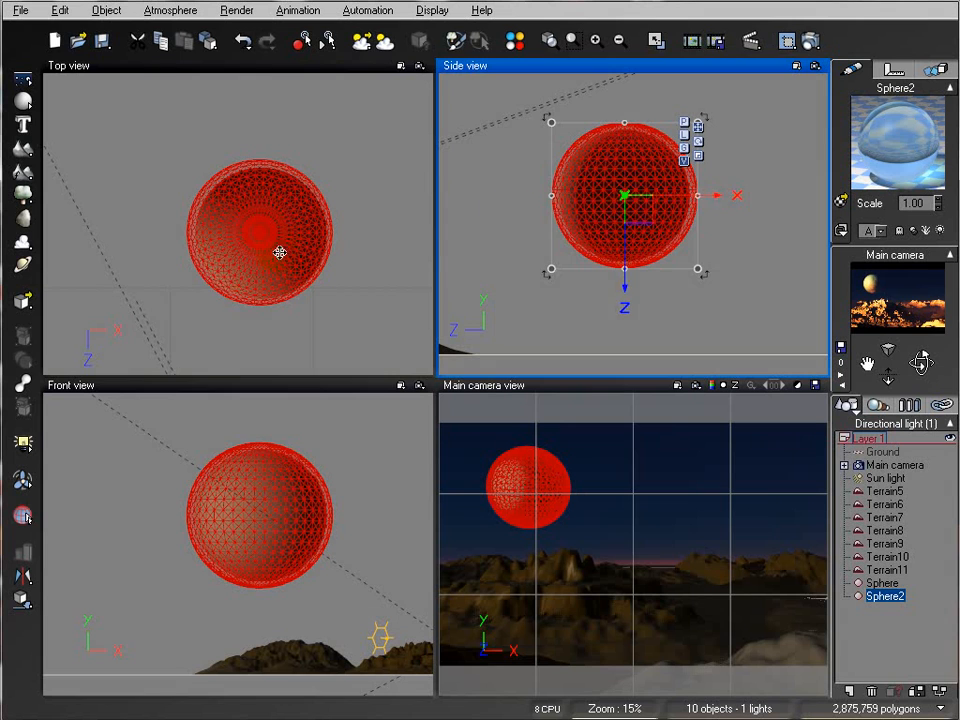
pyautogui.moveTo(279, 253); pyautogui.dragTo(283, 205, button='right')
pyautogui.moveTo(283, 205); pyautogui.dragTo(285, 202)
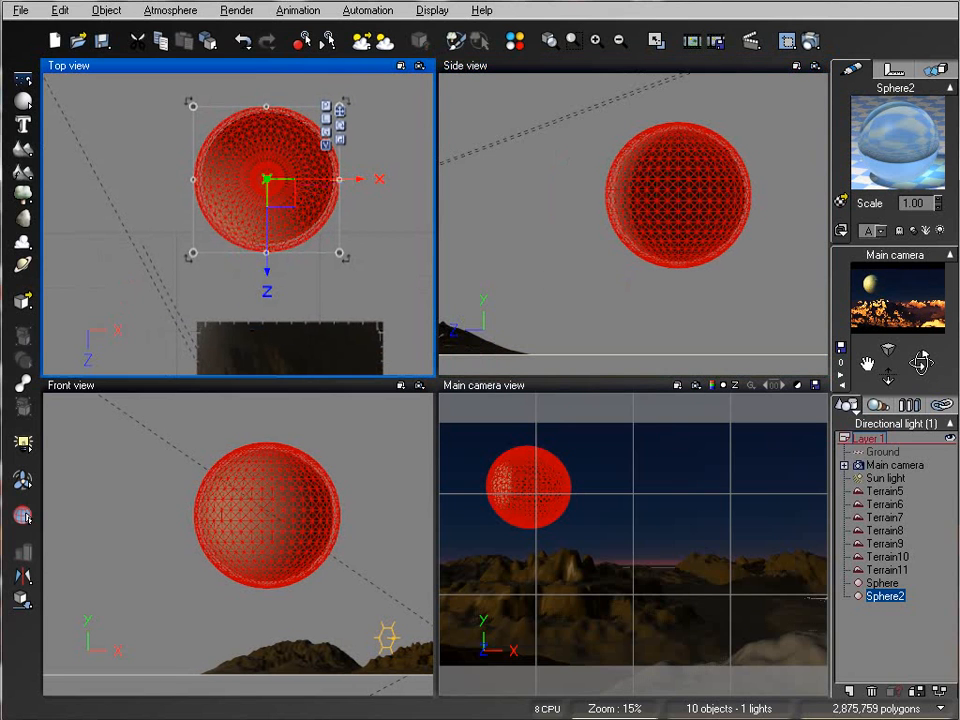
pyautogui.click(810, 40)
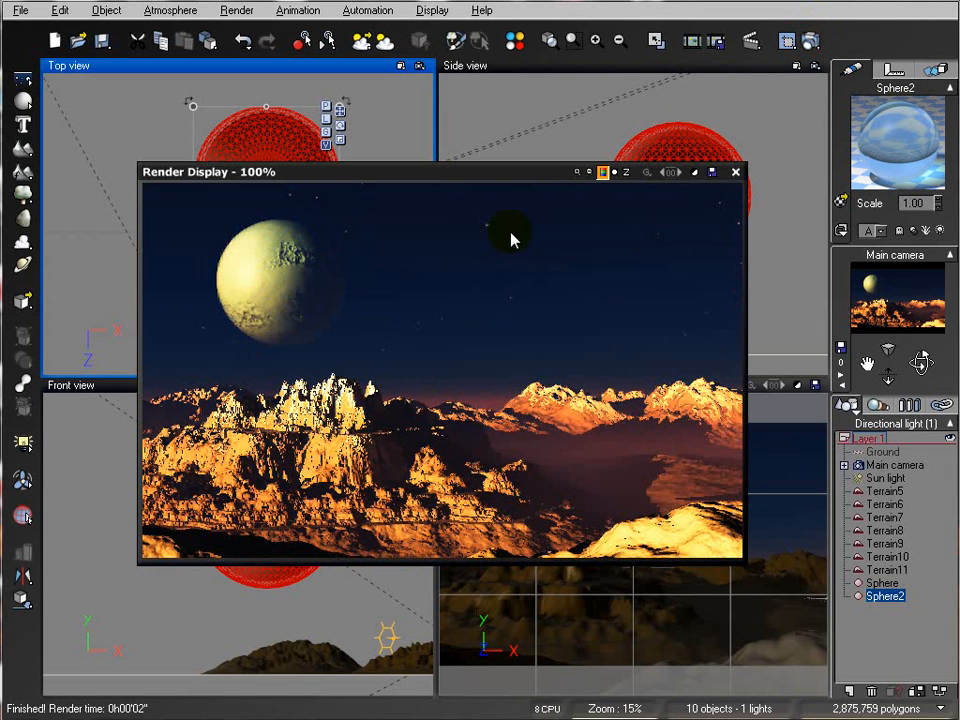
pyautogui.click(735, 172)
# Step: Fine-tune the outer sphere's alignment around the planet at close range in both views, and render another preview
pyautogui.scroll(5, 700, 240)
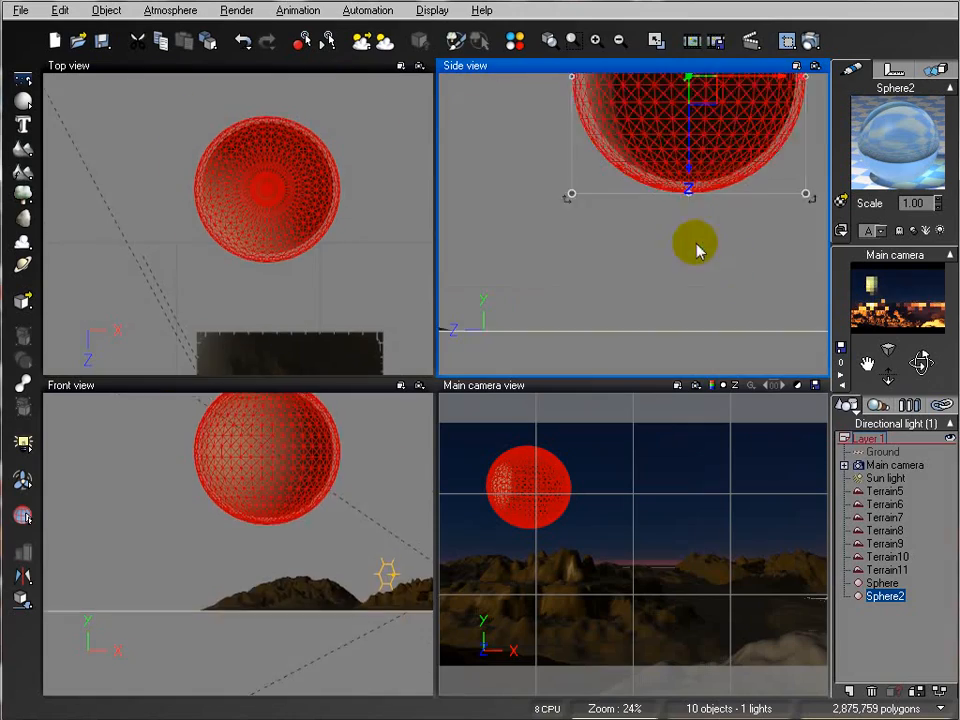
pyautogui.moveTo(663, 338); pyautogui.dragTo(633, 186, button='right')
pyautogui.moveTo(722, 198); pyautogui.dragTo(740, 188)
pyautogui.moveTo(330, 262); pyautogui.dragTo(261, 246, button='right')
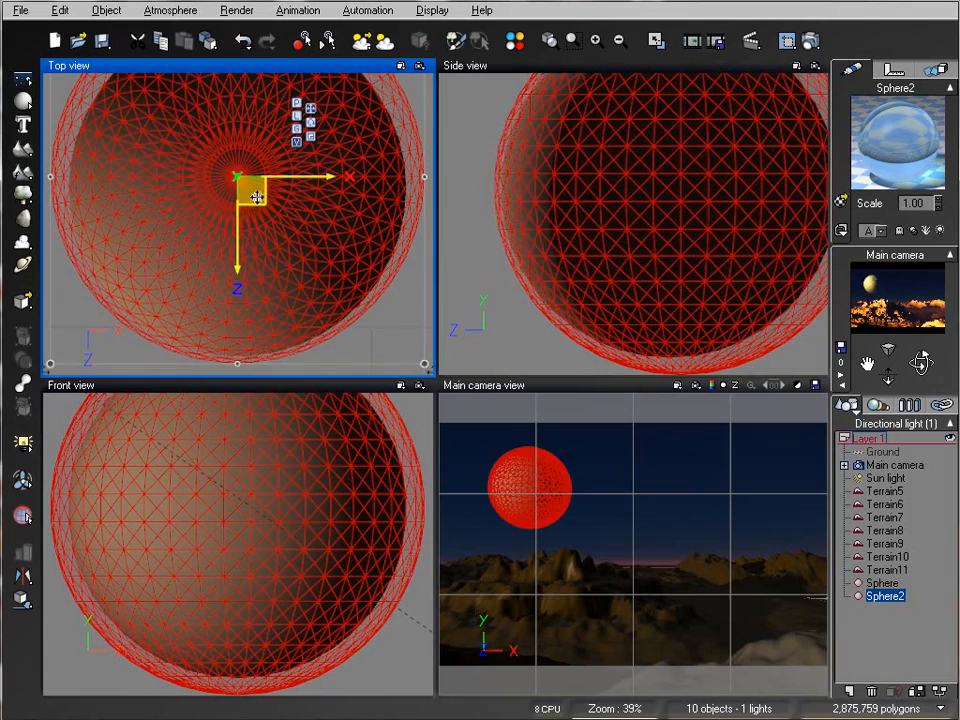
pyautogui.click(810, 41)
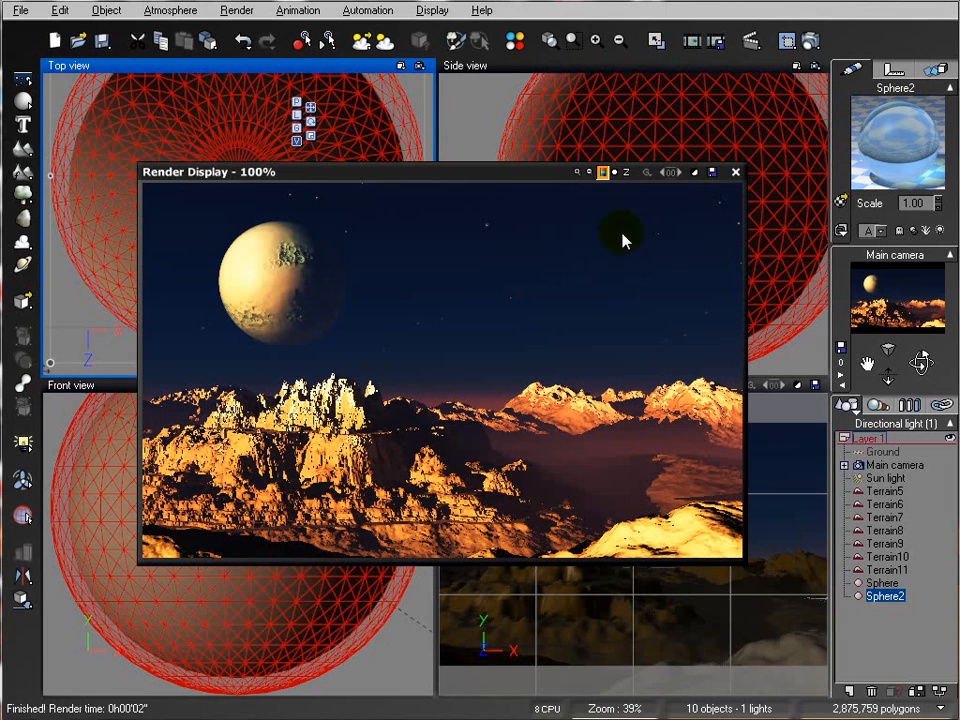
pyautogui.click(736, 173)
# Step: Add a third sphere, enlarge it to a small moon, and place it in the sky higher than the planet and farther back
pyautogui.scroll(-6, 310, 240)
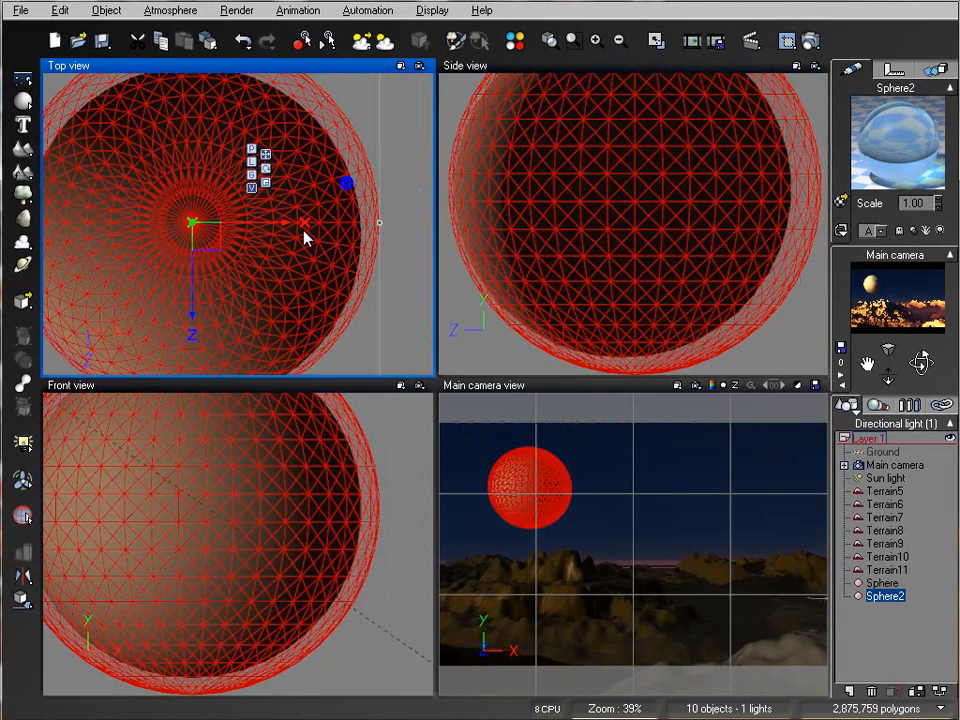
pyautogui.scroll(-4, 316, 255)
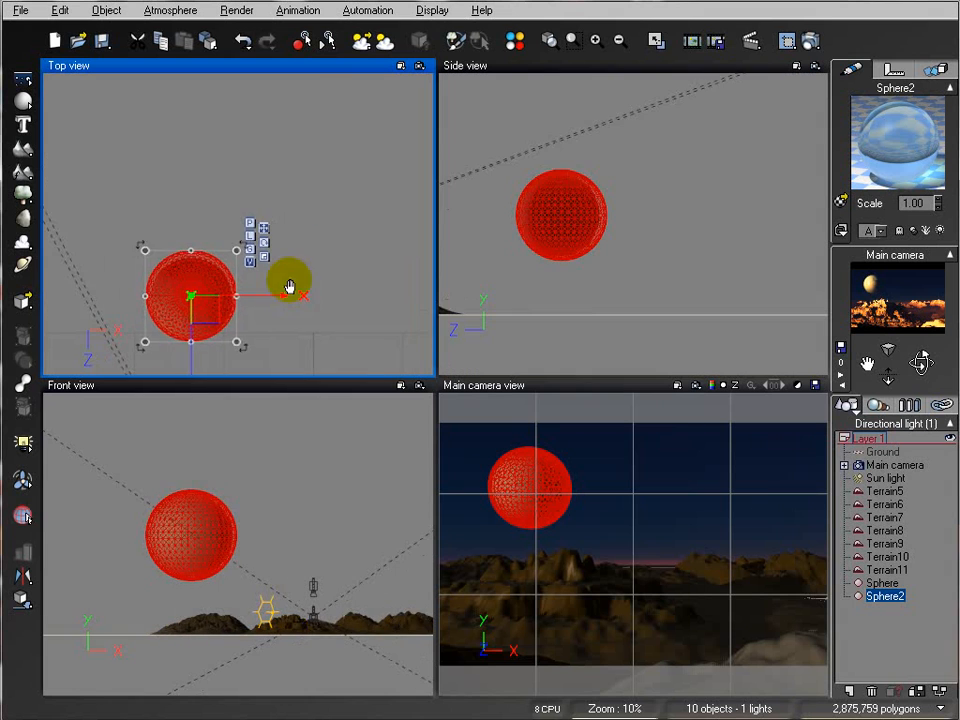
pyautogui.click(22, 101)
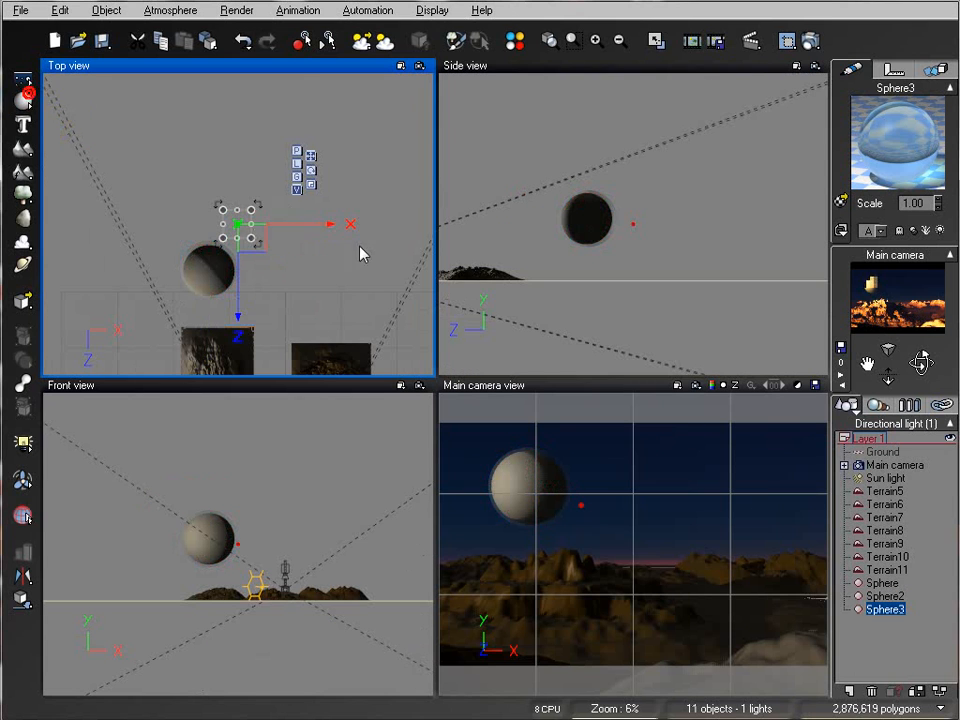
pyautogui.moveTo(337, 149); pyautogui.dragTo(340, 147)
pyautogui.moveTo(711, 197); pyautogui.dragTo(544, 222, button='right')
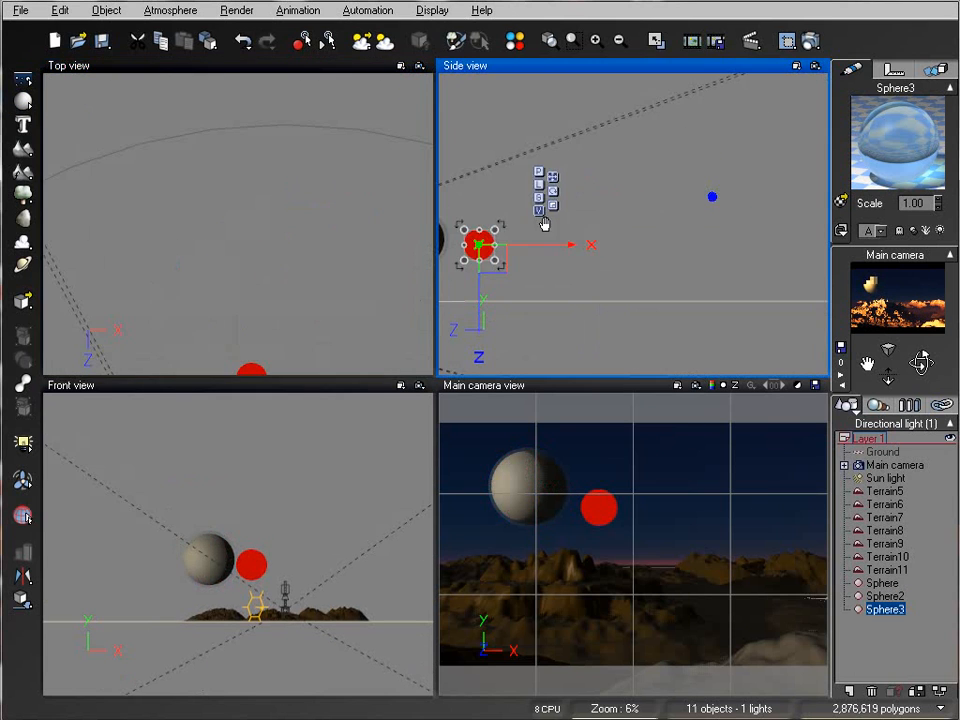
pyautogui.moveTo(488, 256); pyautogui.dragTo(557, 187)
pyautogui.moveTo(260, 282); pyautogui.dragTo(156, 138, button='right')
pyautogui.moveTo(149, 178); pyautogui.dragTo(214, 183)
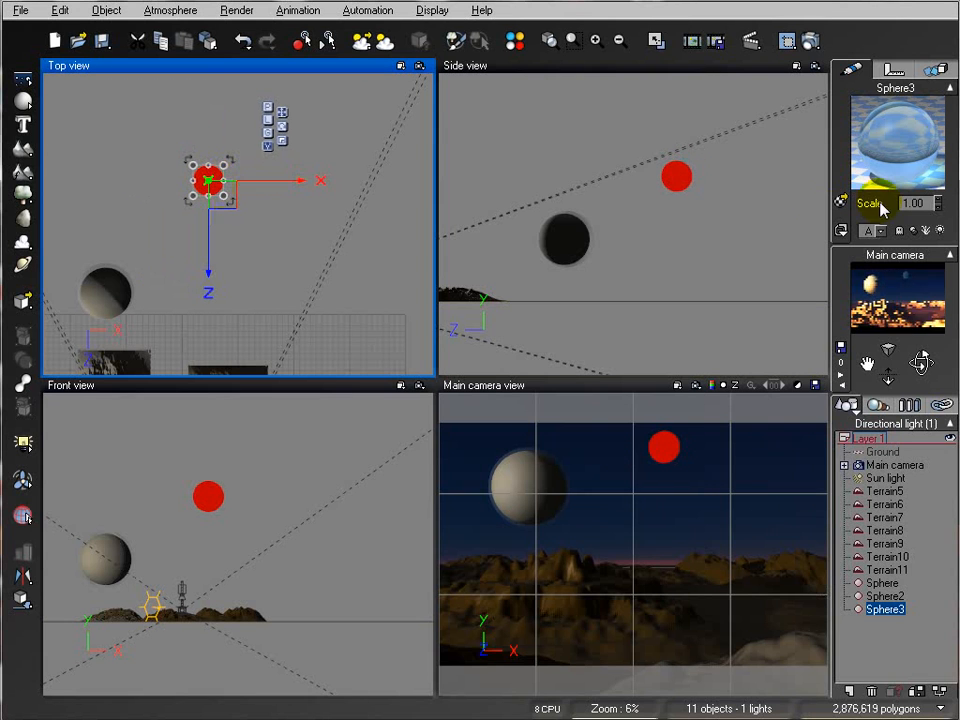
# Step: Assign the Burnt Rock & Lava 2 material from the Landscapes collection to the small moon
pyautogui.click(841, 200)
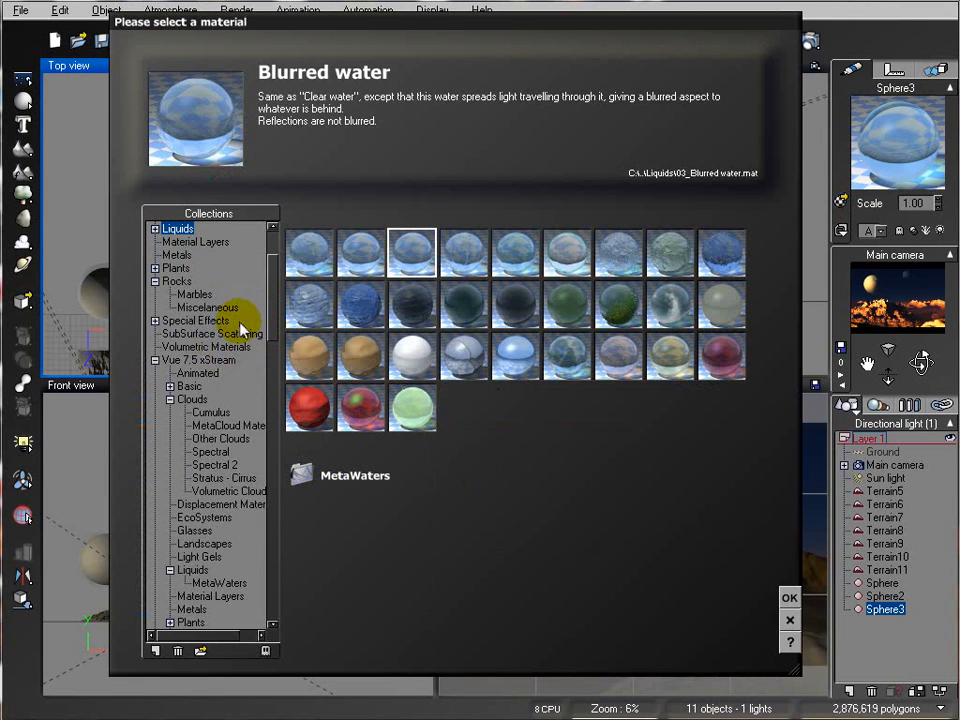
pyautogui.moveTo(268, 305); pyautogui.dragTo(272, 290)
pyautogui.click(192, 307)
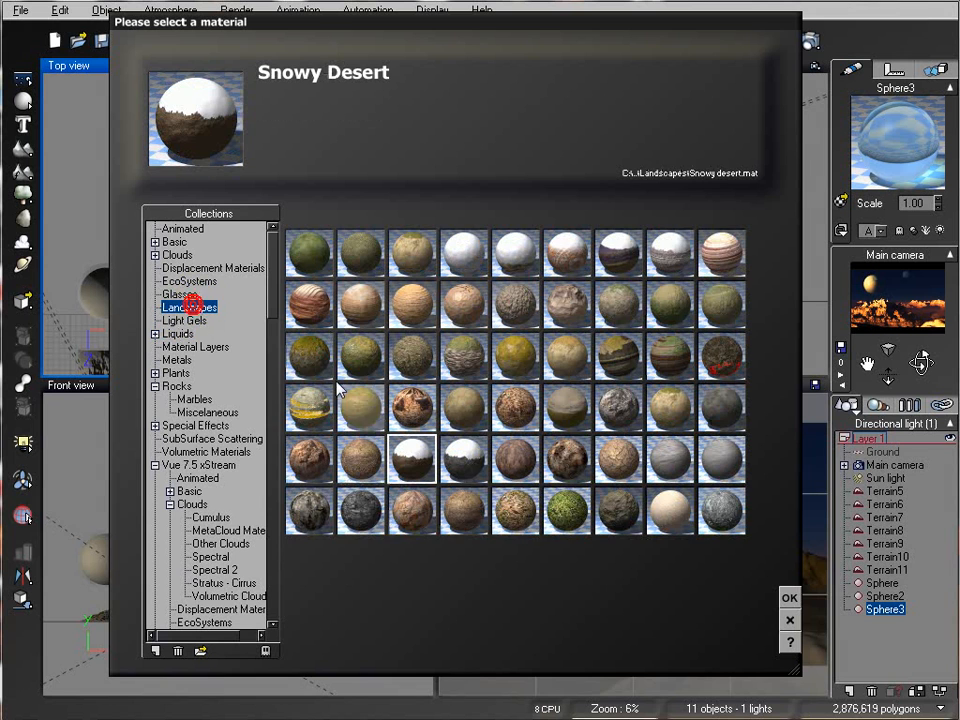
pyautogui.click(615, 511)
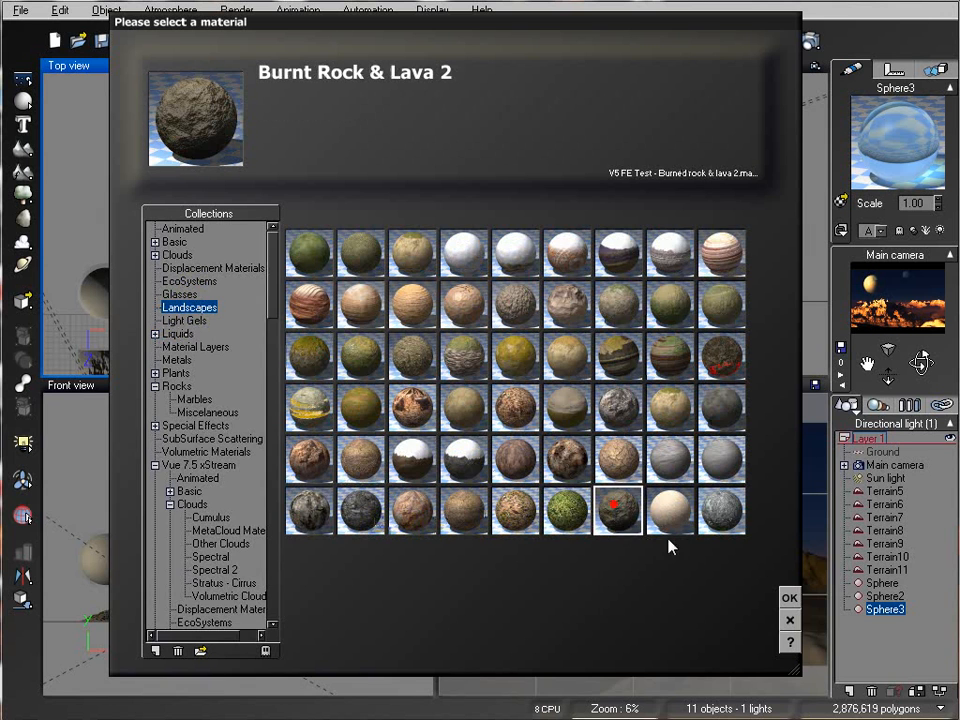
pyautogui.click(789, 599)
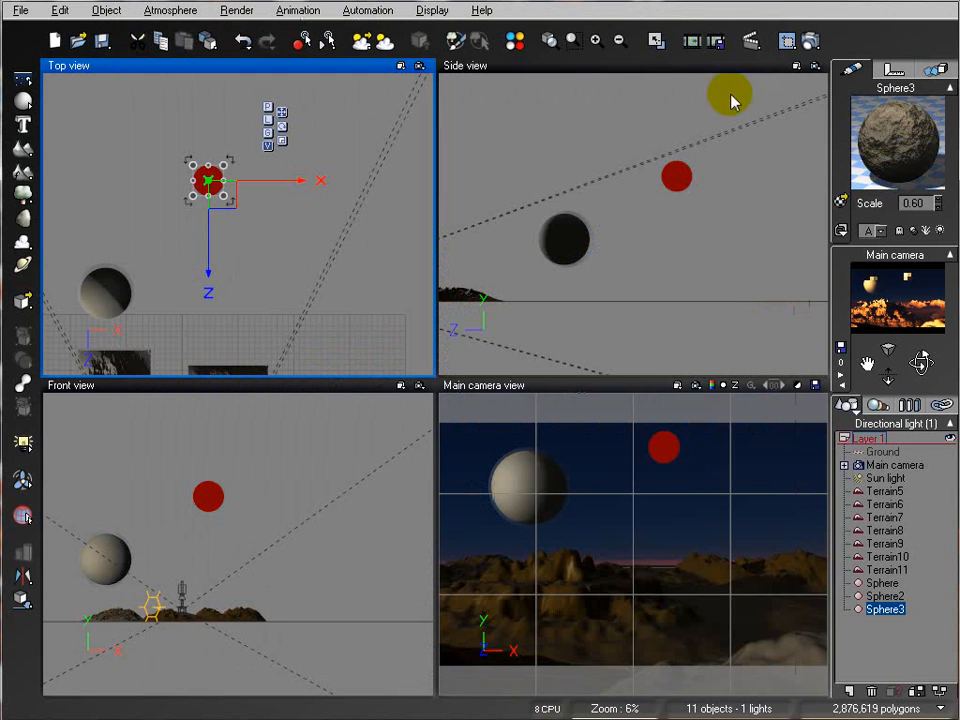
# Step: Convert the moon's material to a simple Burnt rock material and darken its overall color
pyautogui.doubleClick(908, 155)
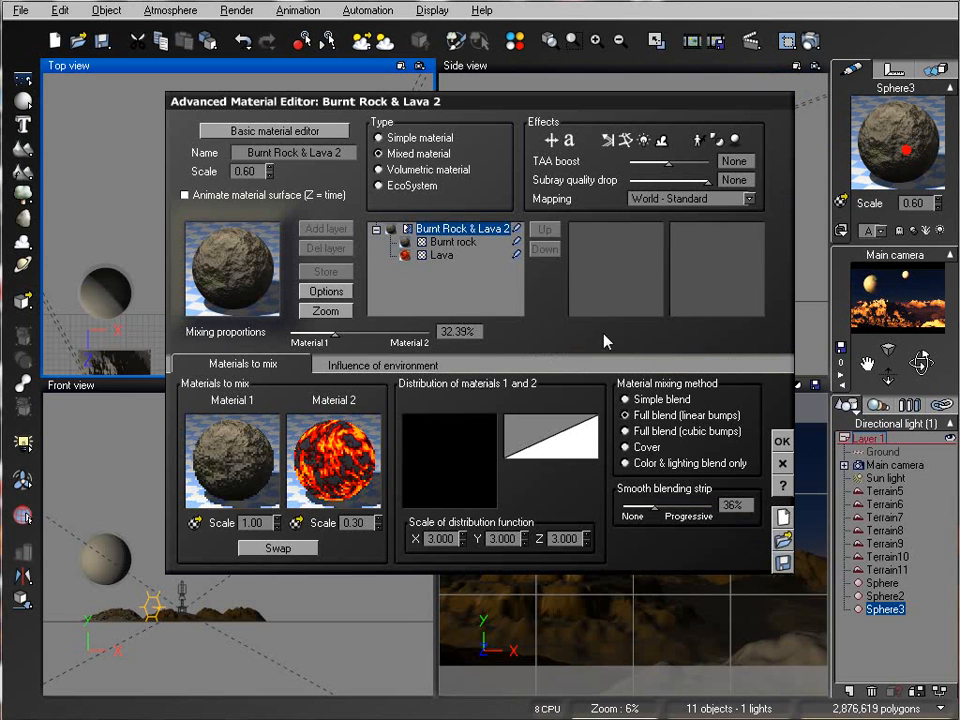
pyautogui.click(425, 138)
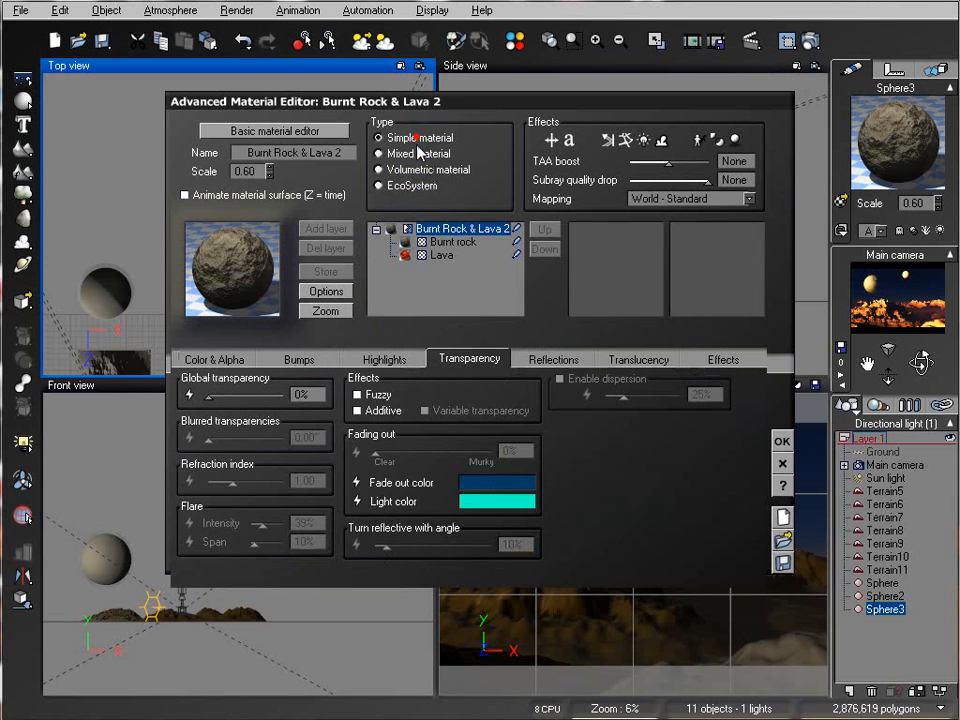
pyautogui.click(240, 362)
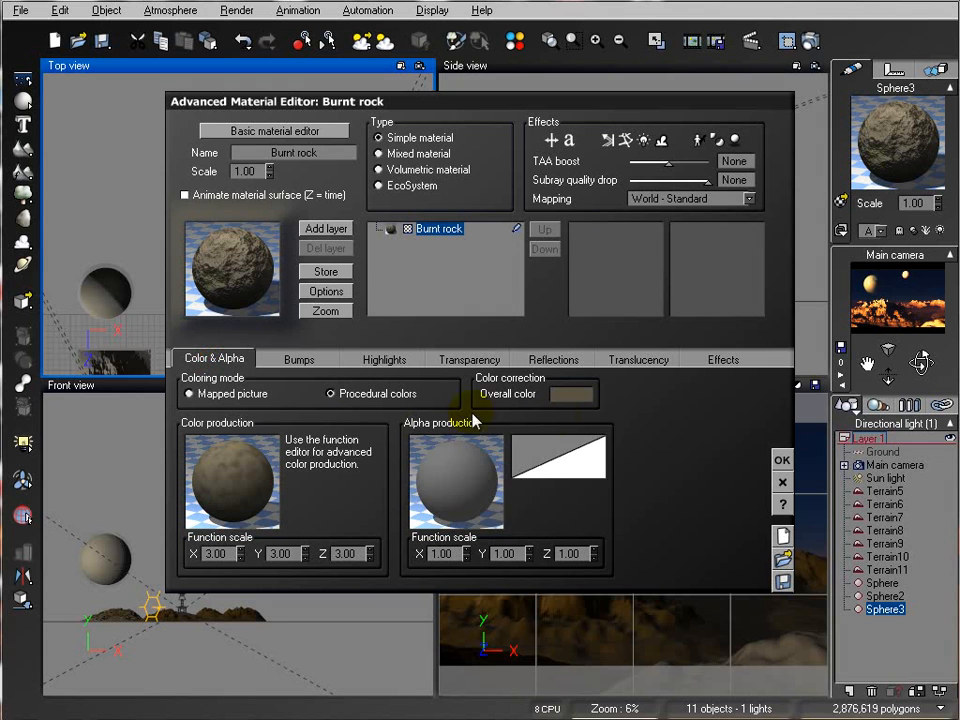
pyautogui.rightClick(568, 393)
pyautogui.click(603, 398)
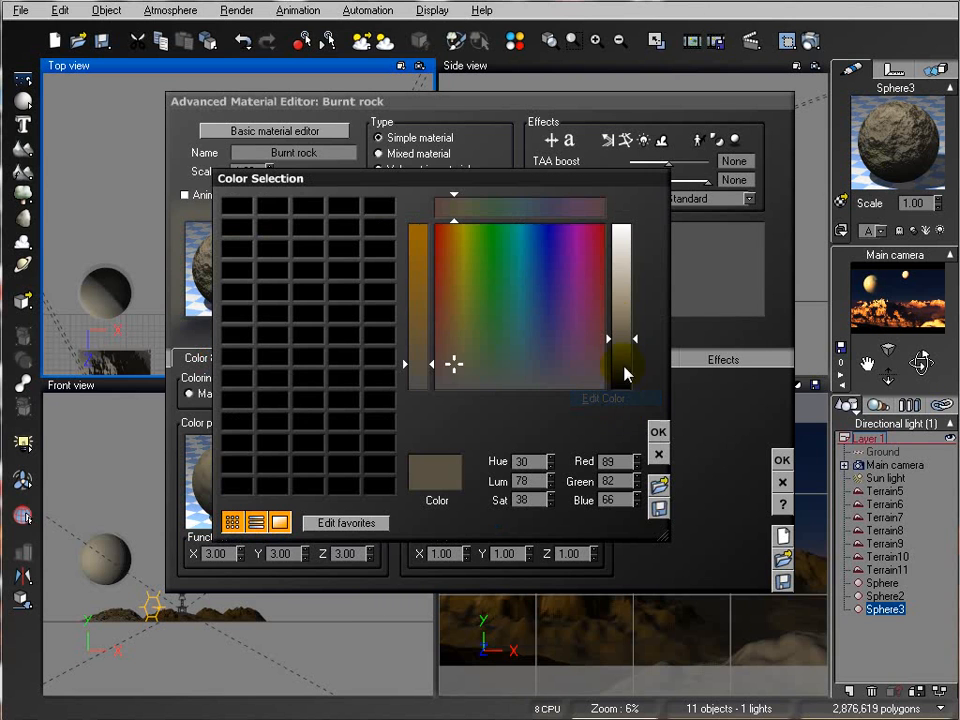
pyautogui.moveTo(618, 355); pyautogui.dragTo(621, 374)
pyautogui.click(657, 432)
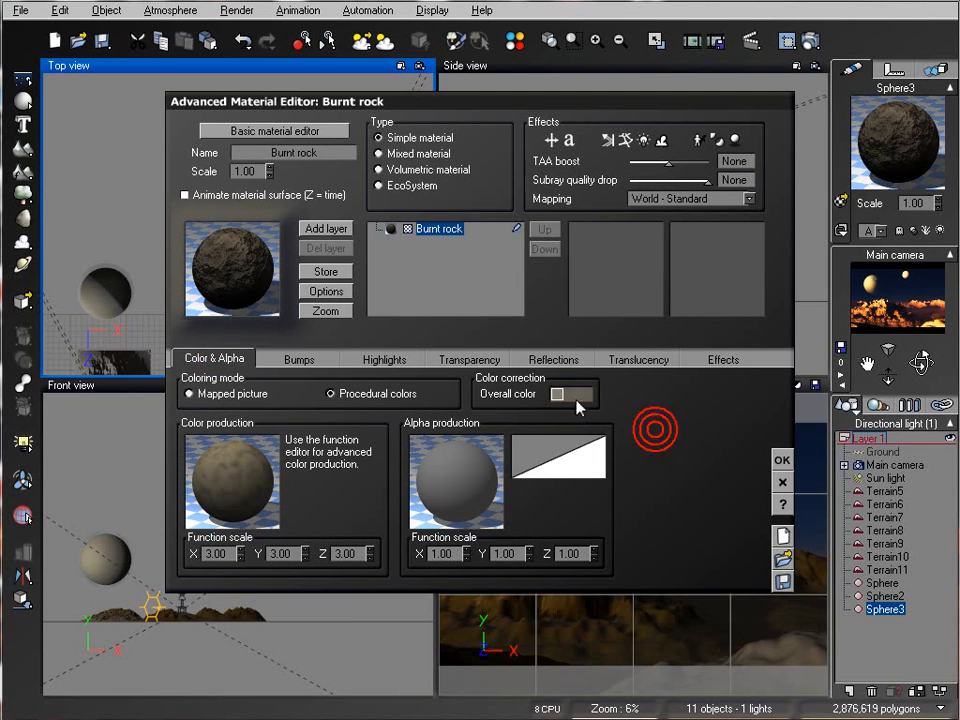
# Step: Enable displacement mapping on the Burnt rock material, check it in a preview render, and accept the material
pyautogui.click(298, 359)
pyautogui.click(431, 385)
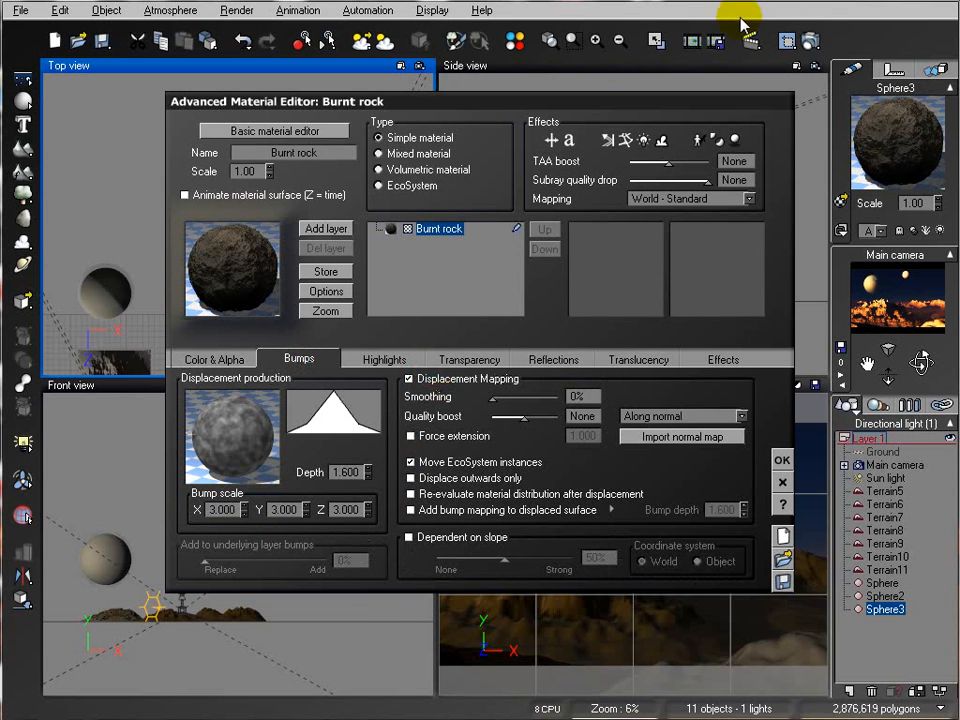
pyautogui.click(810, 46)
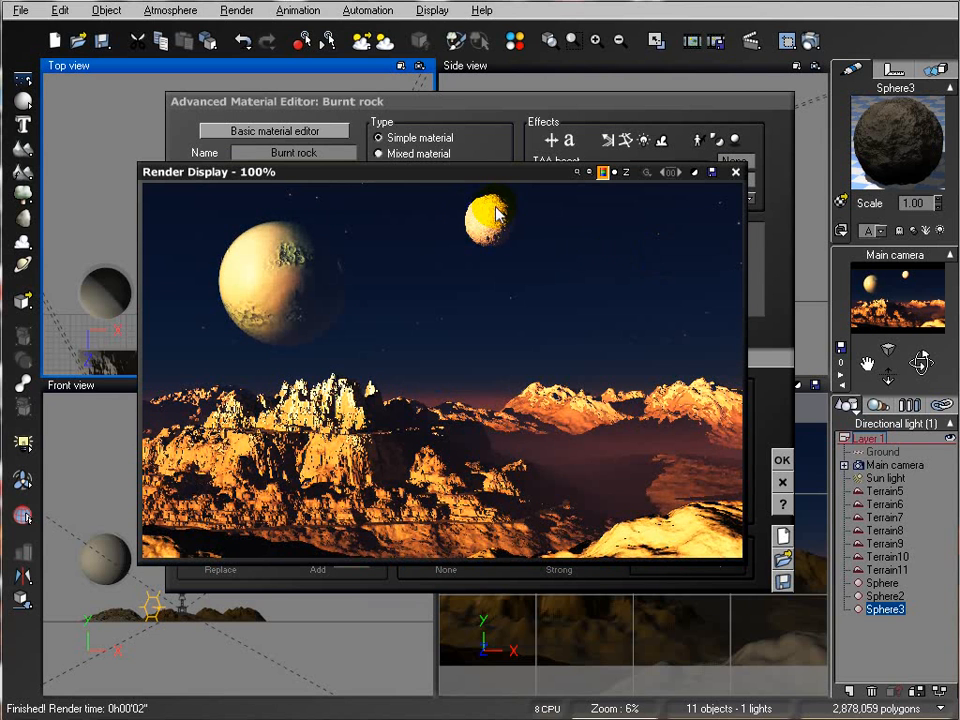
pyautogui.click(735, 173)
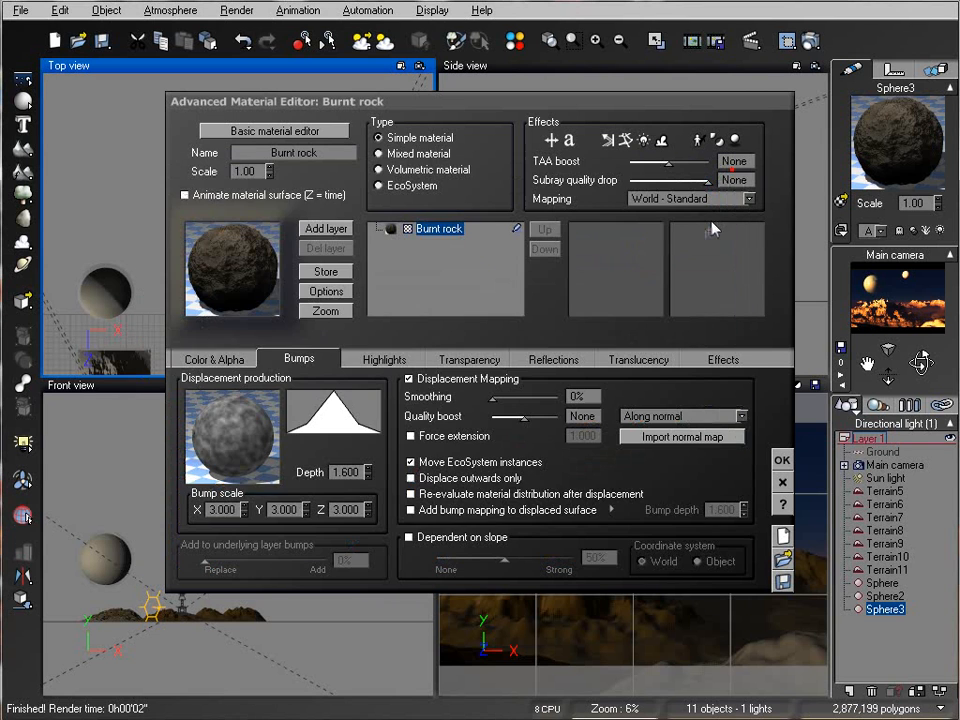
pyautogui.click(784, 462)
# Step: Scale the small moon down slightly and render a preview of the scene
pyautogui.click(686, 162)
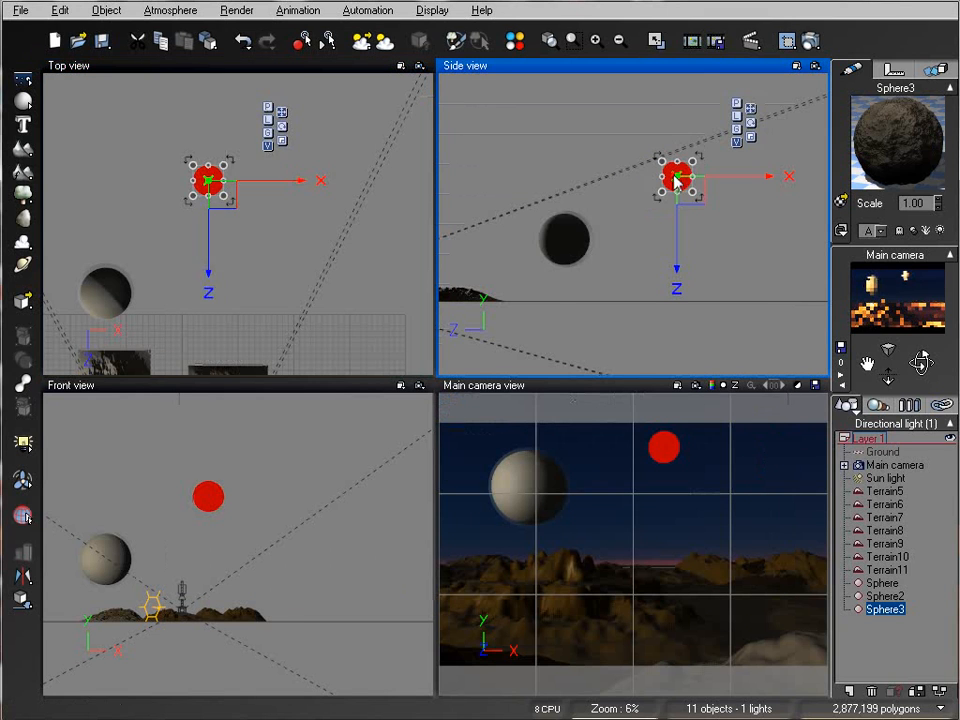
pyautogui.moveTo(692, 160); pyautogui.dragTo(689, 168)
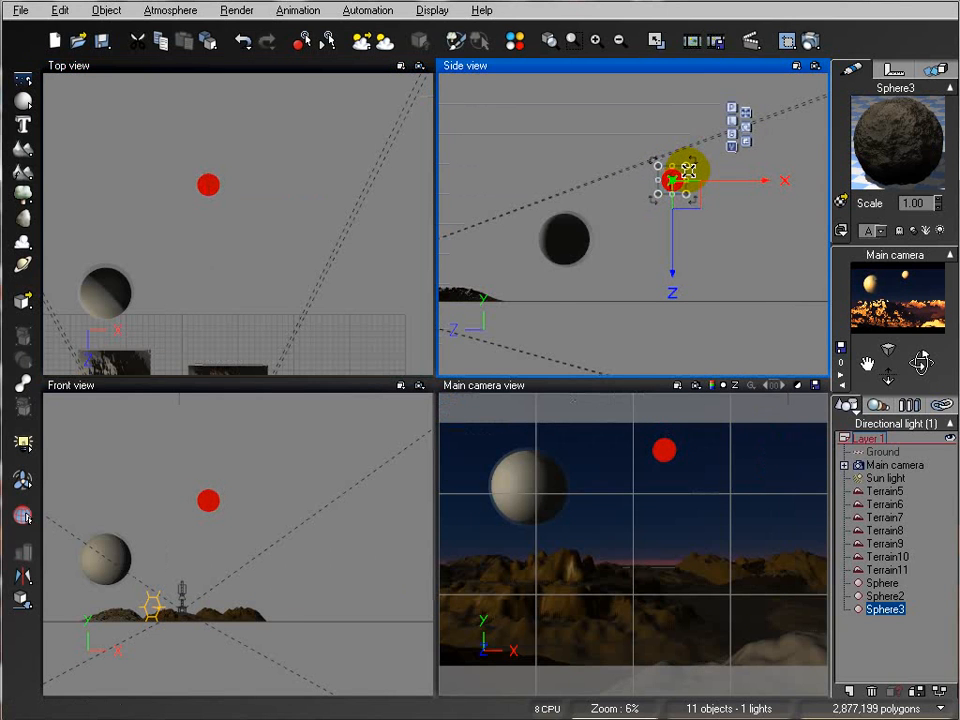
pyautogui.click(818, 38)
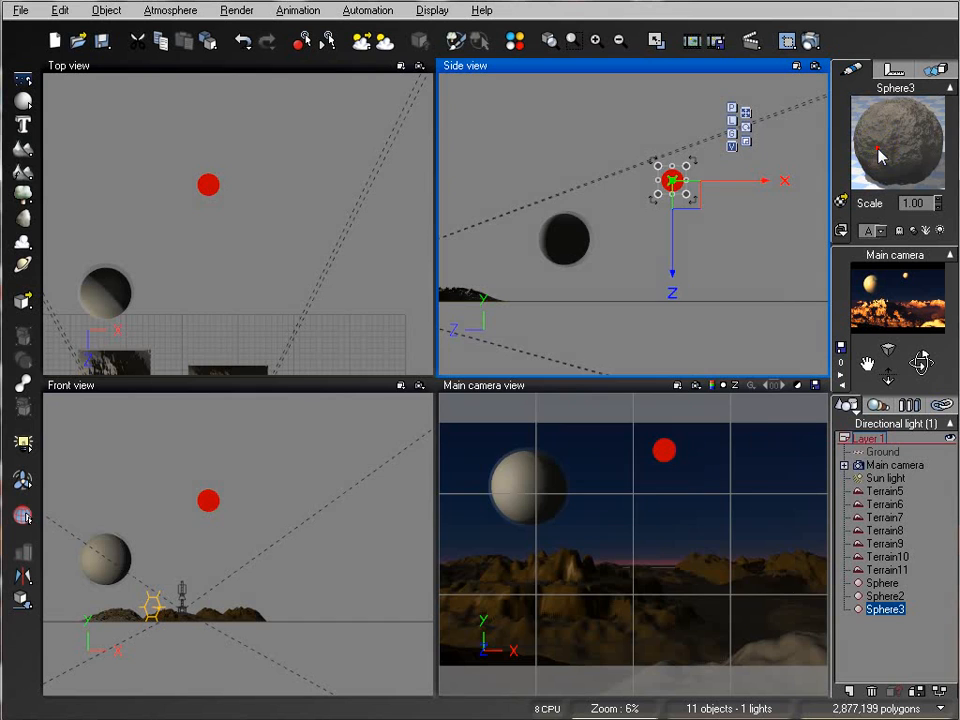
# Step: Review the Burnt rock material's highlight settings and inspect the small moon in a preview render
pyautogui.doubleClick(880, 152)
pyautogui.click(370, 357)
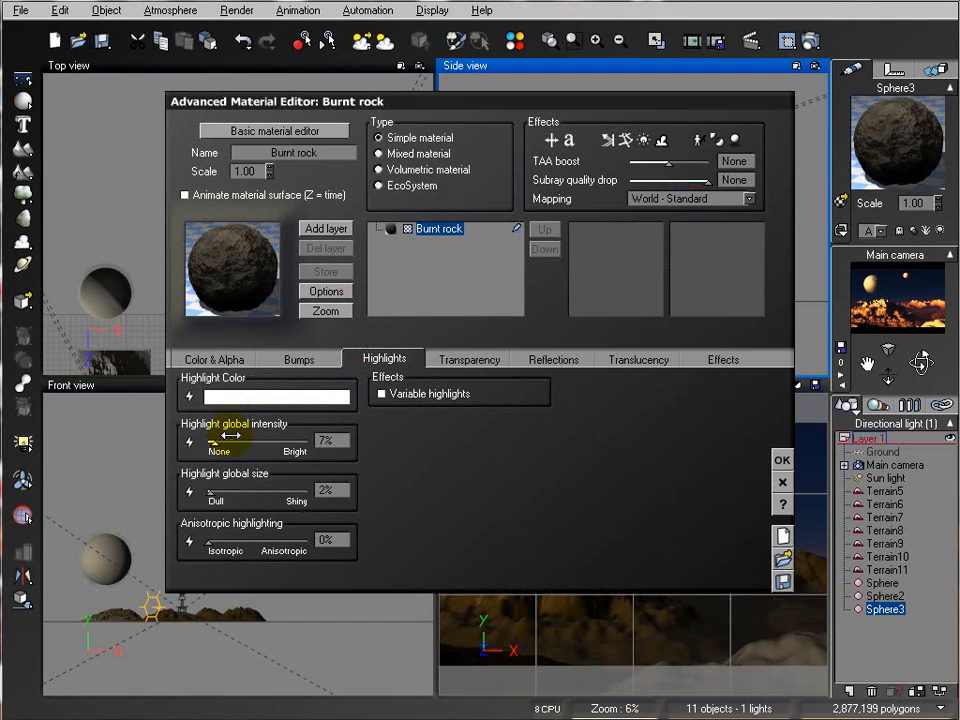
pyautogui.click(782, 460)
pyautogui.click(810, 40)
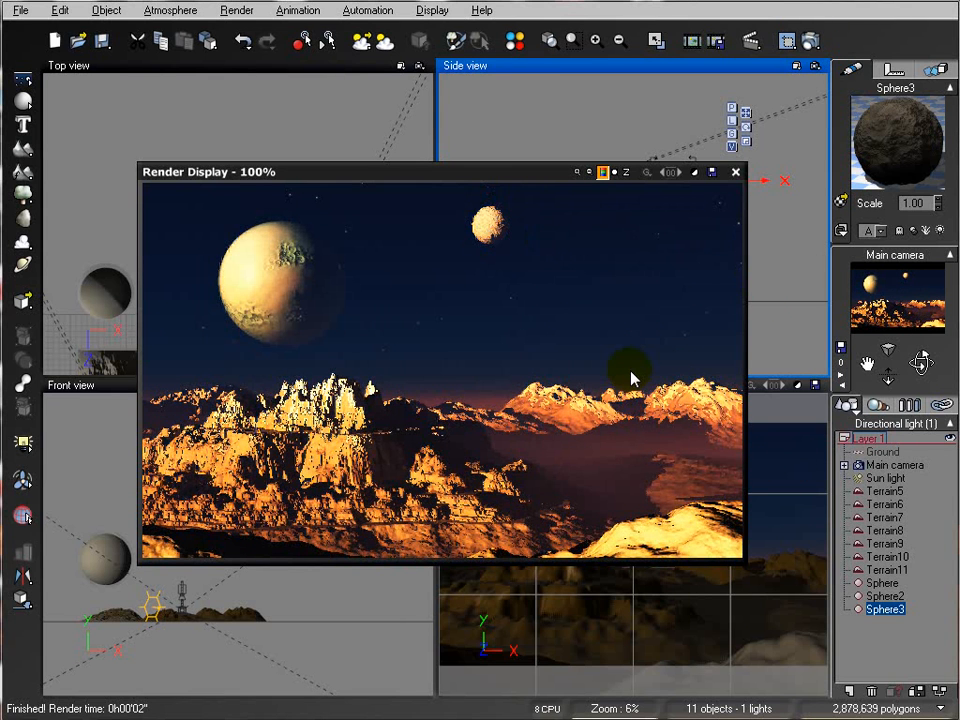
pyautogui.moveTo(540, 182); pyautogui.dragTo(537, 122)
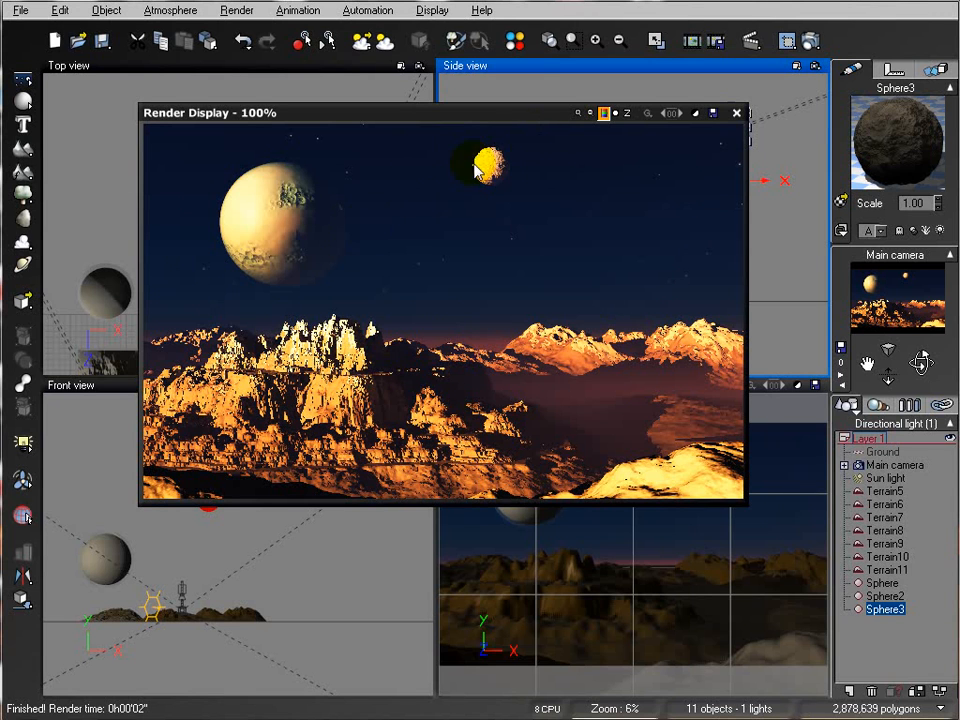
pyautogui.click(736, 113)
# Step: Load the CamoGuy character from the MetaPeps collection into the scene for placement on the foreground terrain
pyautogui.click(289, 214)
pyautogui.scroll(3, 289, 300)
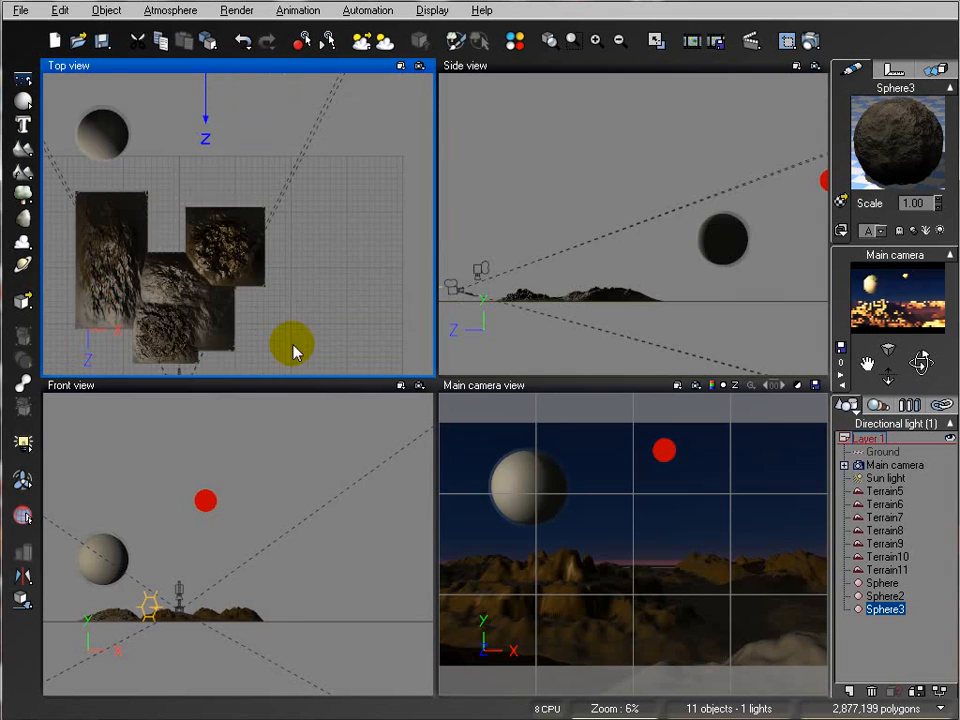
pyautogui.moveTo(289, 343); pyautogui.dragTo(289, 228, button='right')
pyautogui.scroll(3, 289, 225)
pyautogui.moveTo(221, 191); pyautogui.dragTo(555, 201, button='right')
pyautogui.scroll(2, 293, 285)
pyautogui.moveTo(305, 234); pyautogui.dragTo(45, 267, button='right')
pyautogui.scroll(1, 352, 220)
pyautogui.moveTo(349, 195); pyautogui.dragTo(274, 300, button='right')
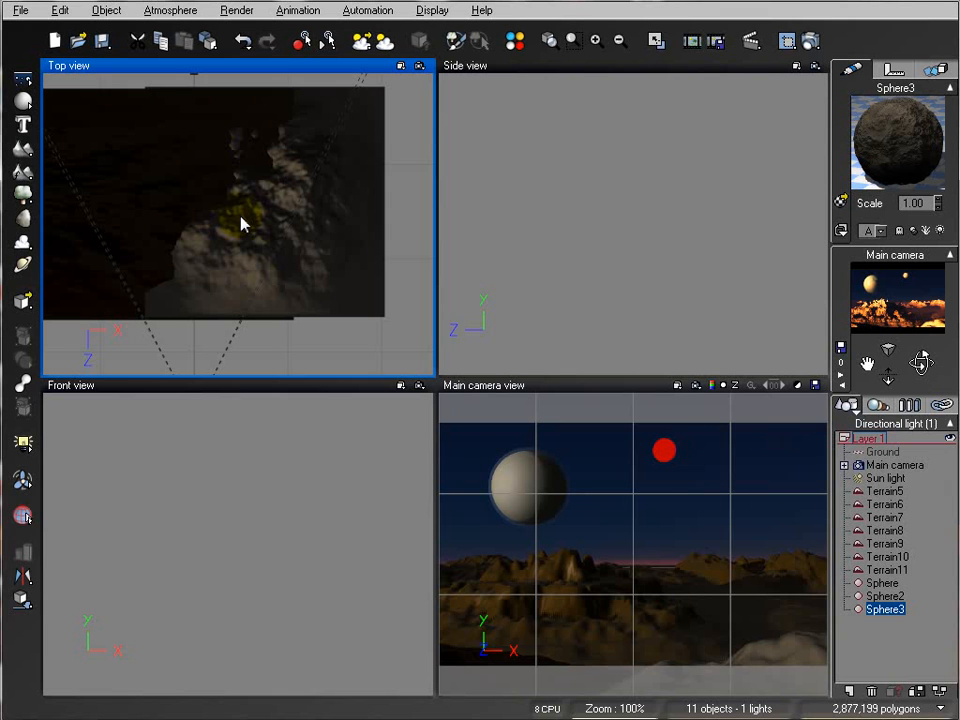
pyautogui.click(20, 12)
pyautogui.click(92, 224)
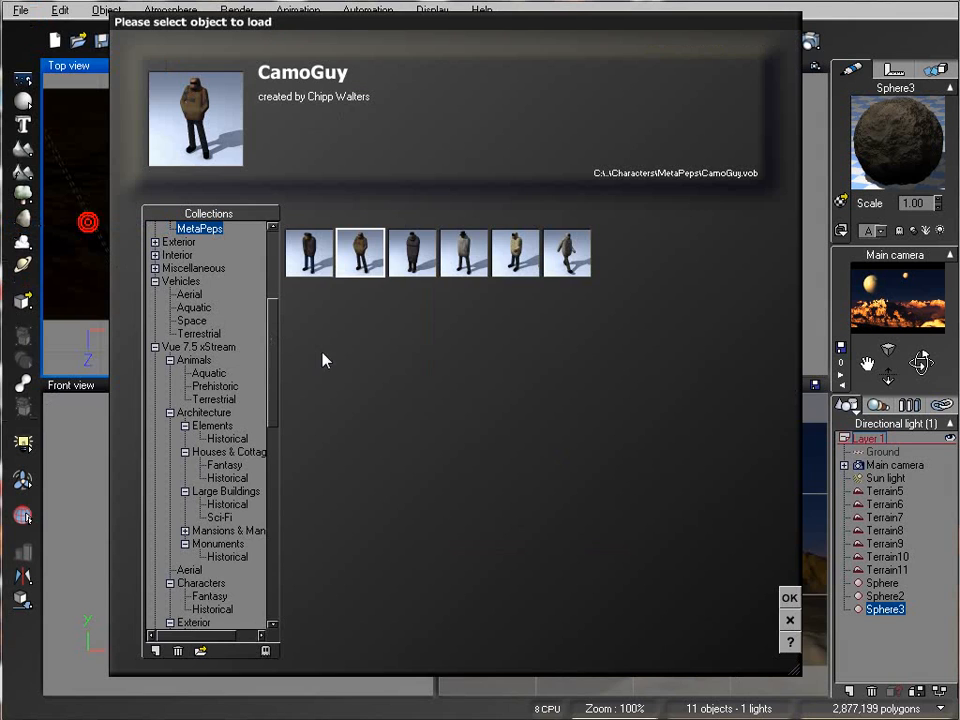
pyautogui.click(789, 596)
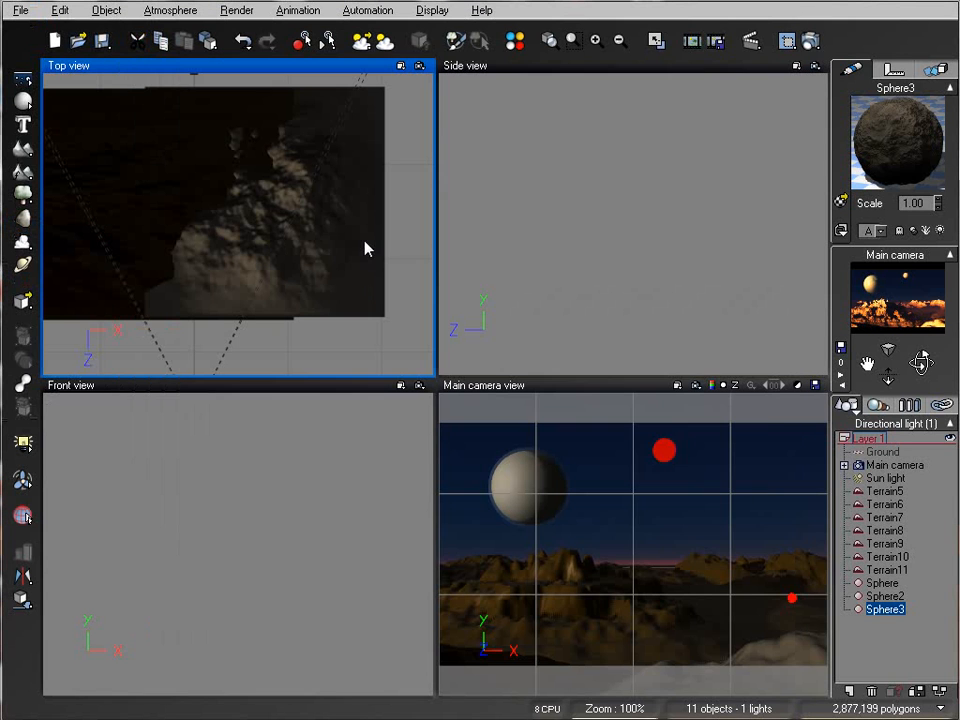
# Step: Lower the CamoGuy figure onto the foreground terrain within the main camera's view and drop it to the ground
pyautogui.click(793, 255)
pyautogui.moveTo(650, 222); pyautogui.dragTo(641, 348)
pyautogui.moveTo(831, 27); pyautogui.dragTo(804, 64, button='right')
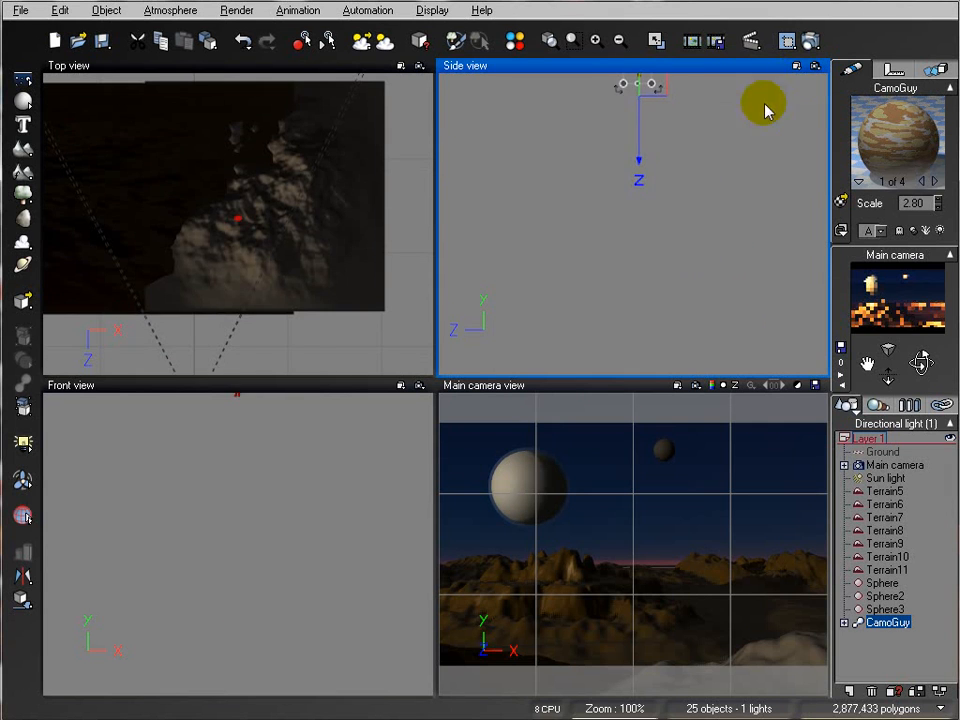
pyautogui.scroll(-2, 701, 180)
pyautogui.scroll(-2, 700, 239)
pyautogui.moveTo(634, 236); pyautogui.dragTo(626, 369)
pyautogui.scroll(1, 672, 354)
pyautogui.scroll(1, 672, 354)
pyautogui.moveTo(720, 325); pyautogui.dragTo(700, 243, button='right')
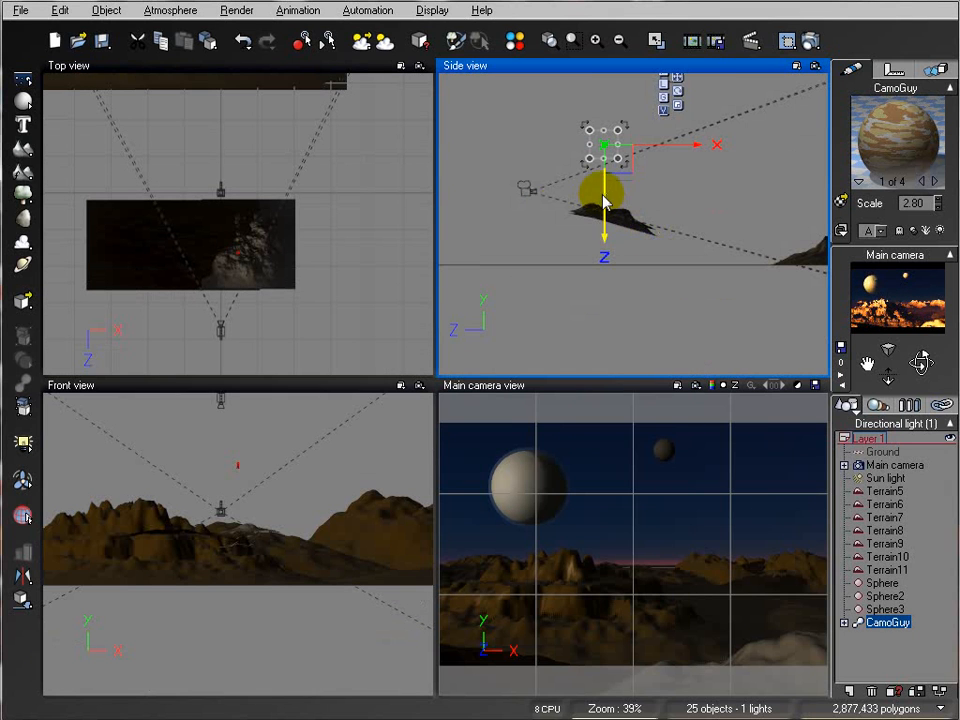
pyautogui.click(22, 600)
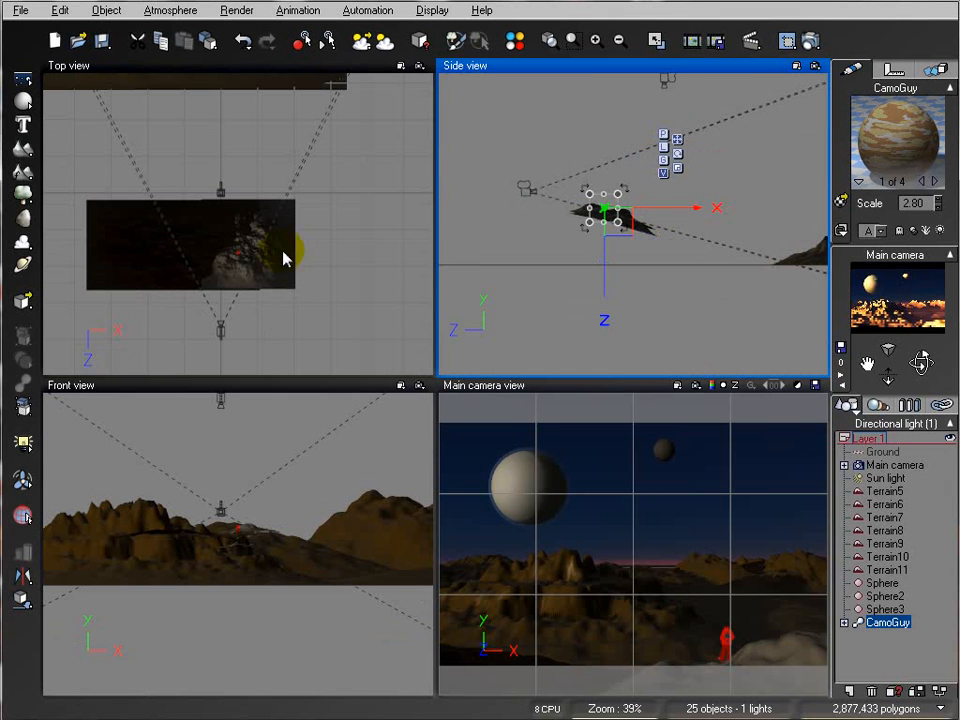
# Step: Render a preview to check how the CamoGuy figure sits on the foreground terrain
pyautogui.scroll(2, 283, 258)
pyautogui.moveTo(307, 323); pyautogui.dragTo(301, 238, button='right')
pyautogui.scroll(2, 295, 240)
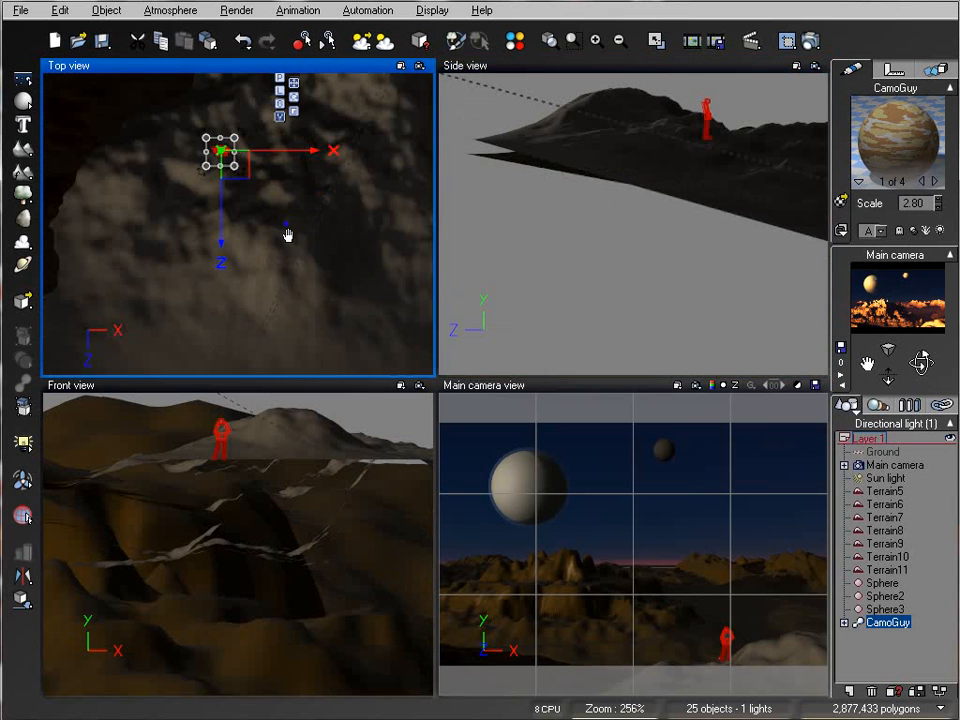
pyautogui.click(810, 41)
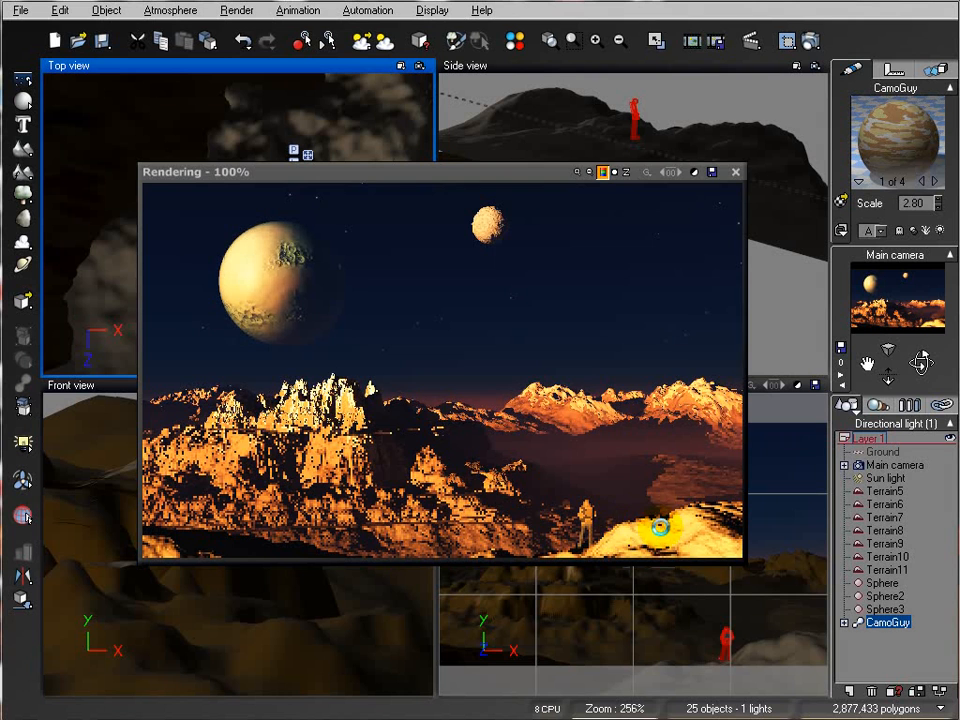
pyautogui.click(734, 172)
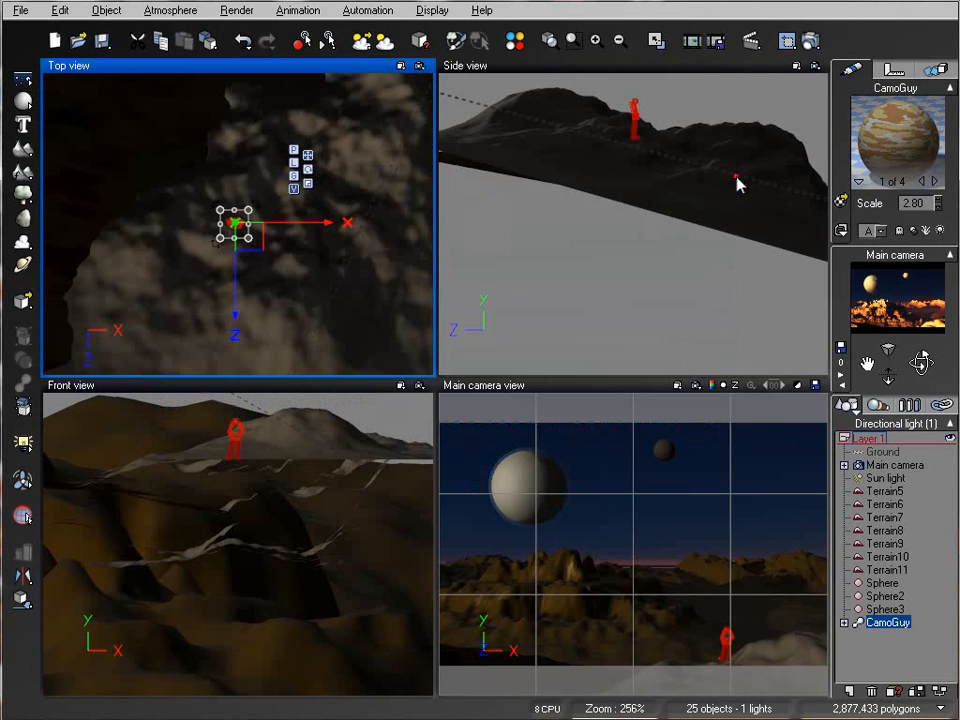
# Step: Raise the CamoGuy figure and move it along the X axis to the crest of the pale foreground hill
pyautogui.scroll(2, 273, 345)
pyautogui.moveTo(294, 275); pyautogui.dragTo(274, 315, button='right')
pyautogui.moveTo(671, 276); pyautogui.dragTo(700, 460, button='right')
pyautogui.moveTo(684, 250); pyautogui.dragTo(699, 345, button='right')
pyautogui.moveTo(657, 259); pyautogui.dragTo(657, 193)
pyautogui.moveTo(275, 287); pyautogui.dragTo(215, 291, button='right')
pyautogui.moveTo(165, 229); pyautogui.dragTo(390, 229)
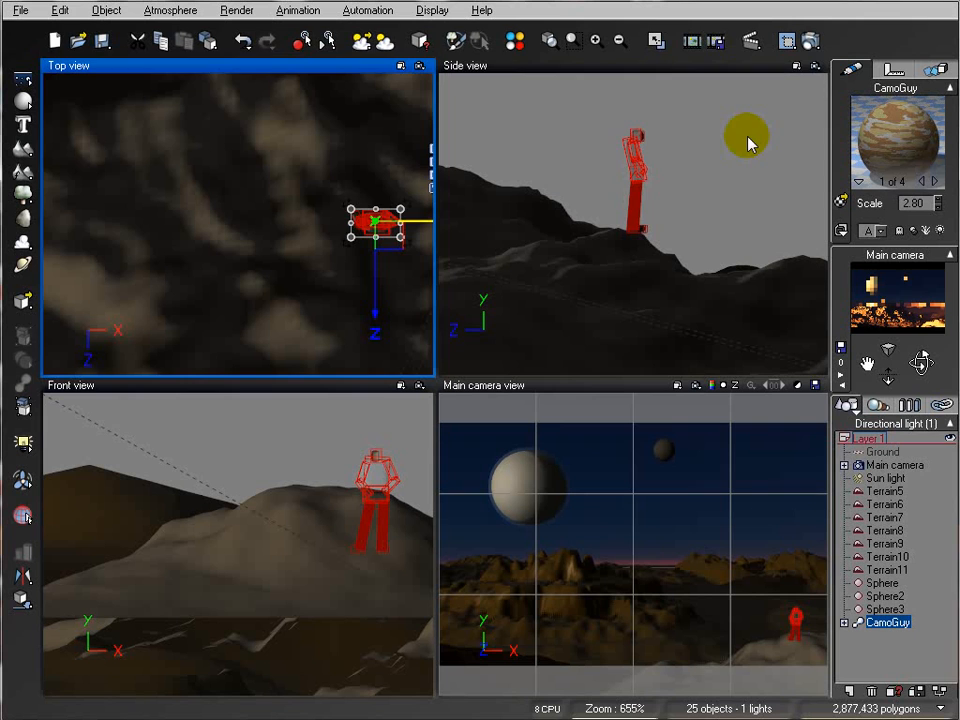
# Step: Scale CamoGuy down slightly and drop it onto the hilltop, checking the placement in a preview render
pyautogui.click(638, 133)
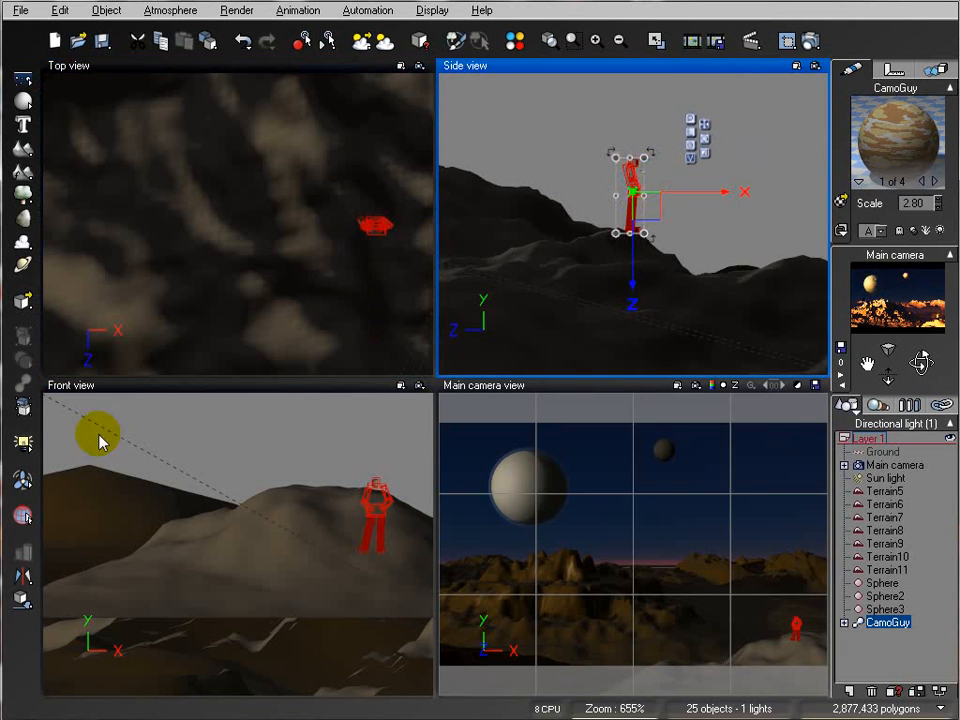
pyautogui.click(21, 598)
pyautogui.click(811, 41)
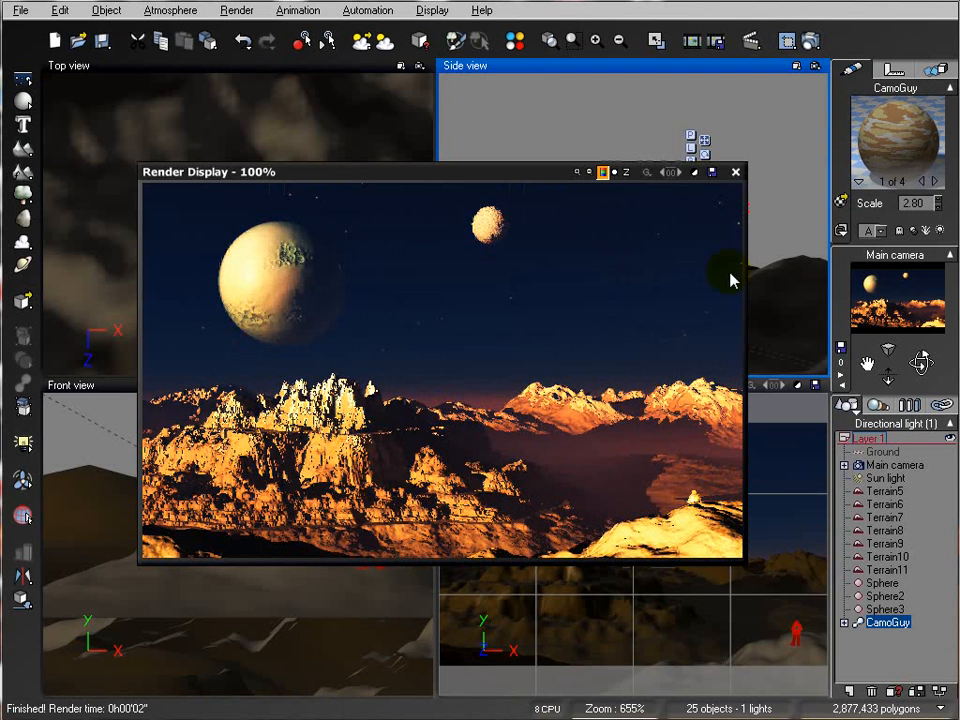
pyautogui.click(738, 174)
# Step: Load the Armorcar.vob model from the machines folder of the models library into the scene
pyautogui.scroll(-6, 321, 253)
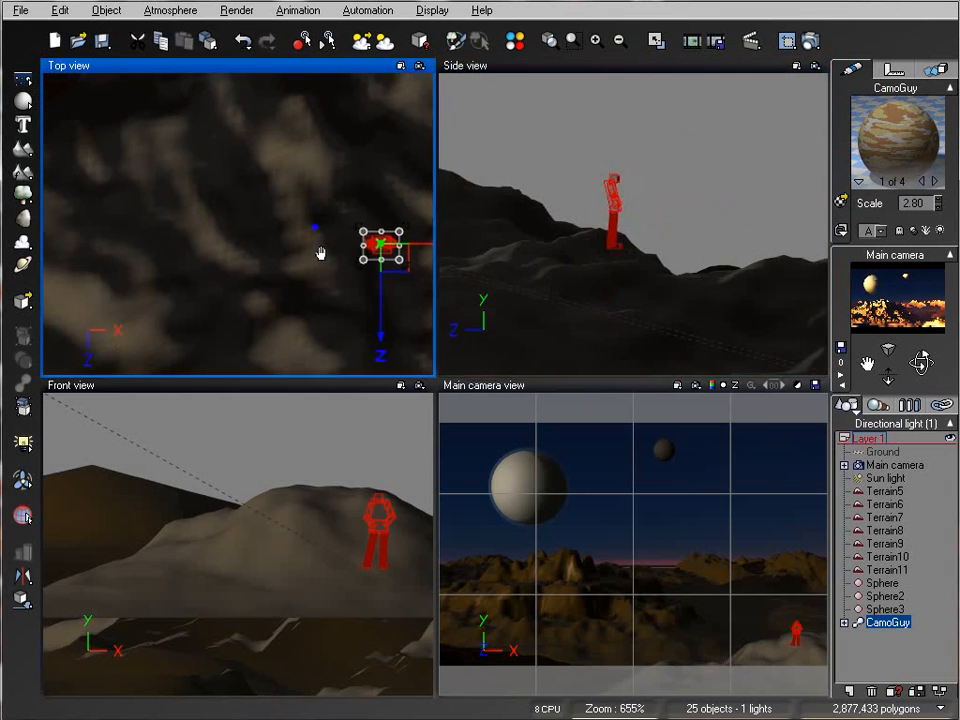
pyautogui.click(20, 12)
pyautogui.click(100, 227)
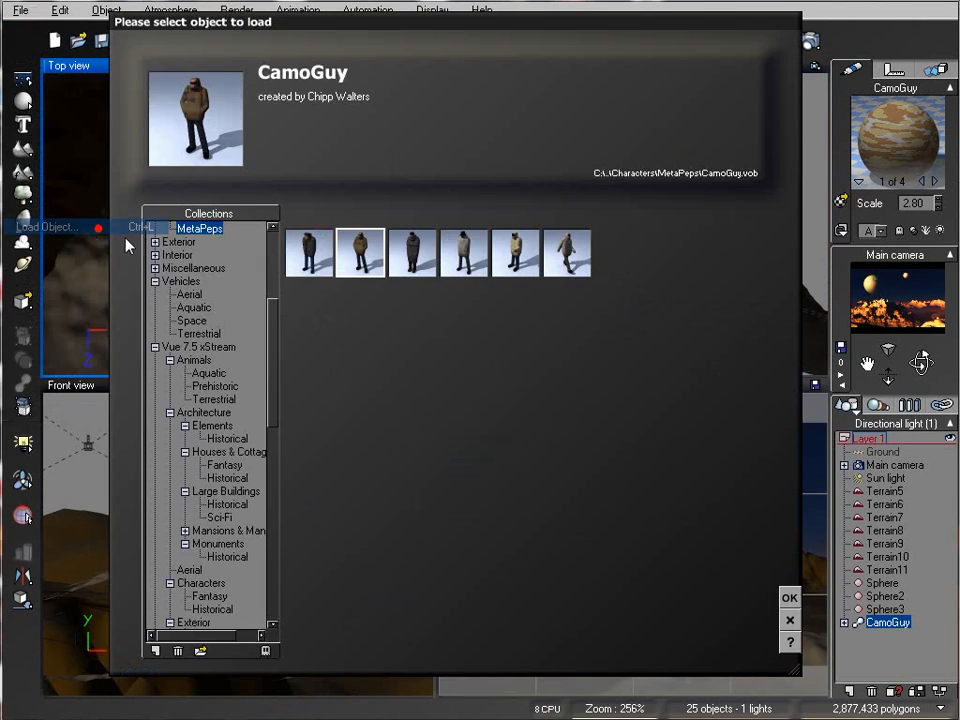
pyautogui.moveTo(274, 418); pyautogui.dragTo(279, 530)
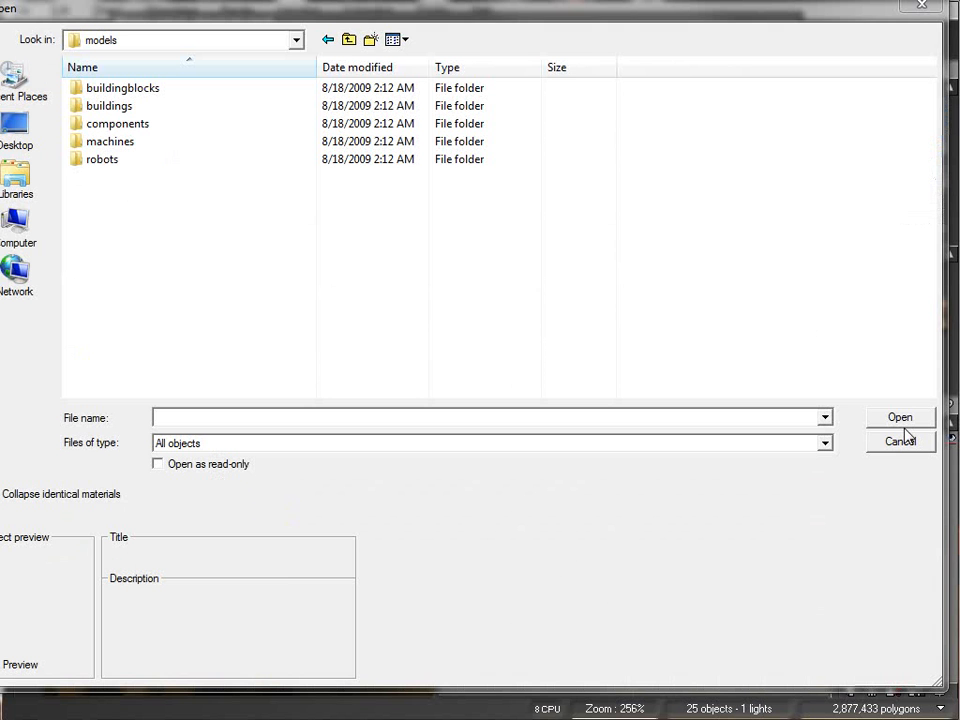
pyautogui.doubleClick(120, 143)
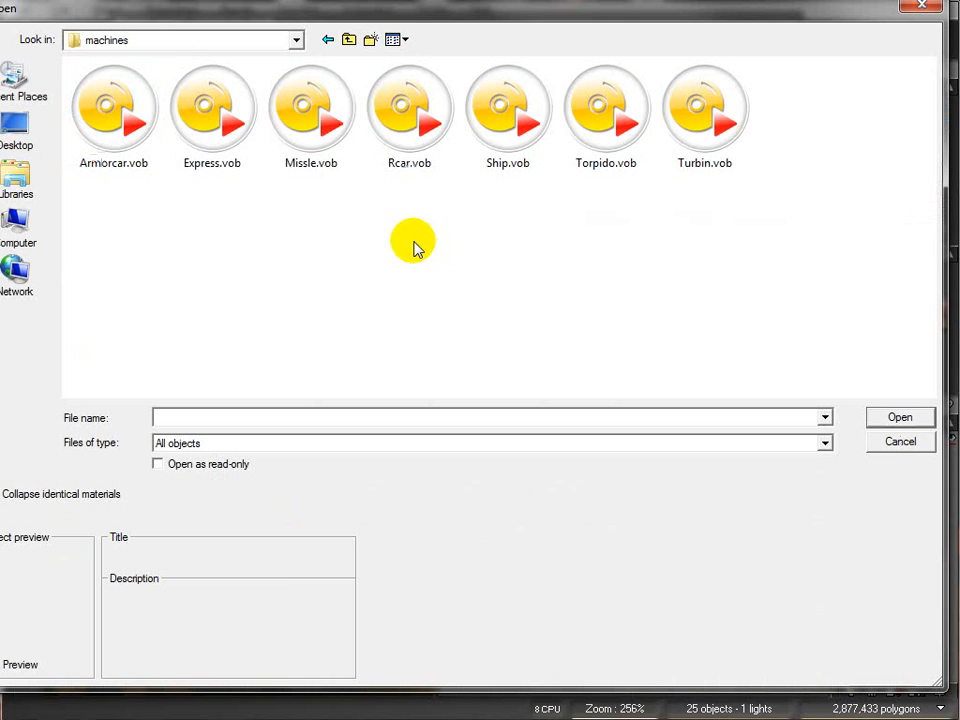
pyautogui.click(112, 128)
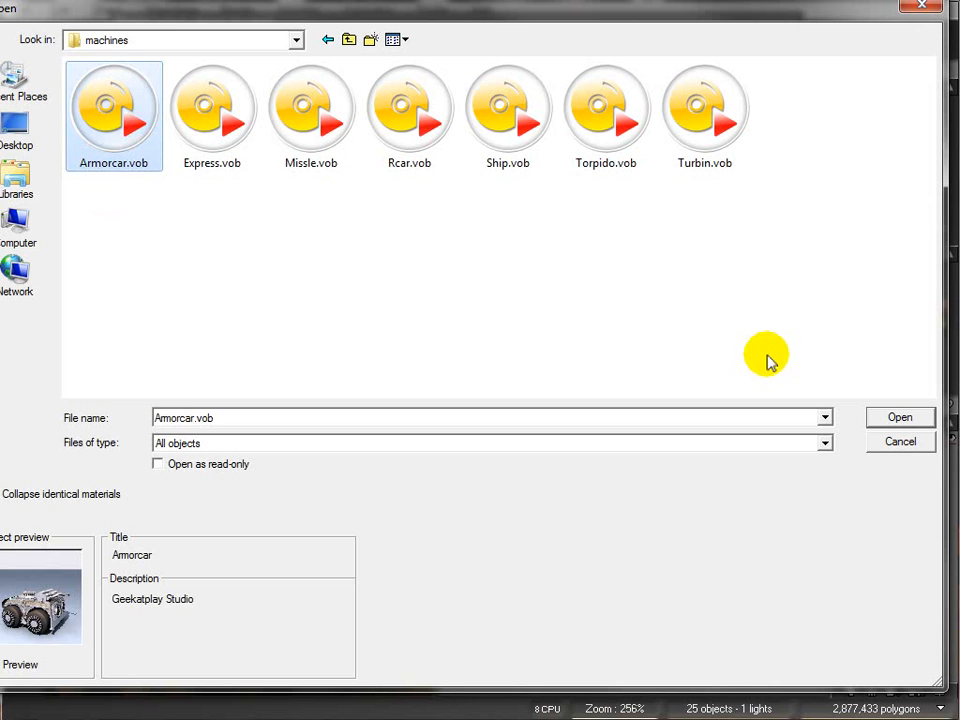
pyautogui.click(876, 418)
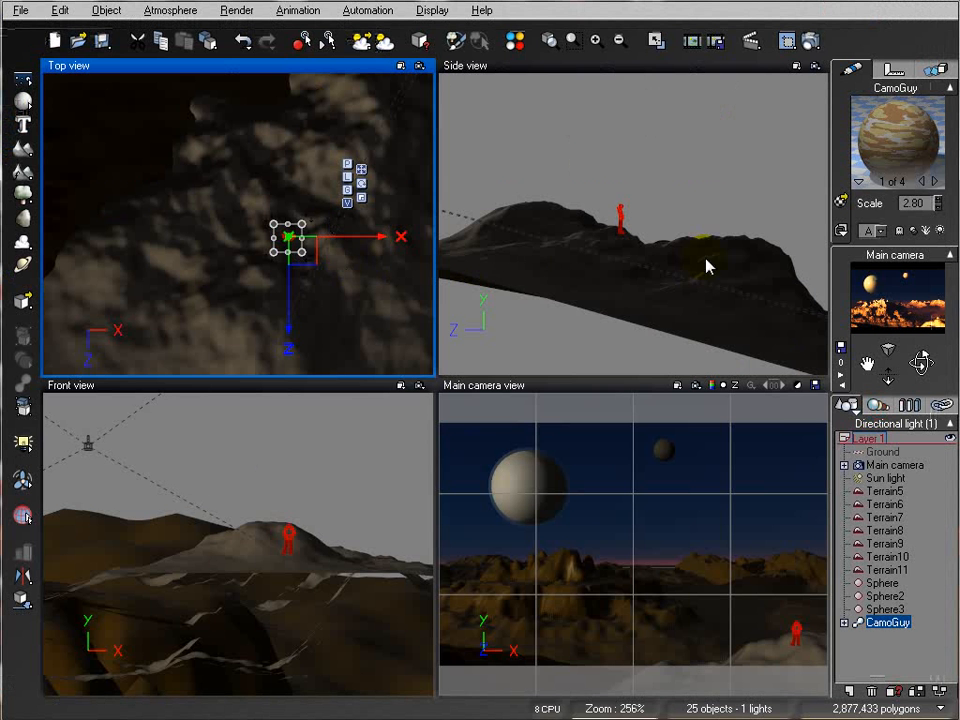
# Step: Rotate the Armorcar about its vertical axis to face diagonally and move it away from the CamoGuy figure
pyautogui.moveTo(702, 258); pyautogui.dragTo(702, 317, button='right')
pyautogui.moveTo(658, 316); pyautogui.dragTo(648, 178)
pyautogui.click(314, 190)
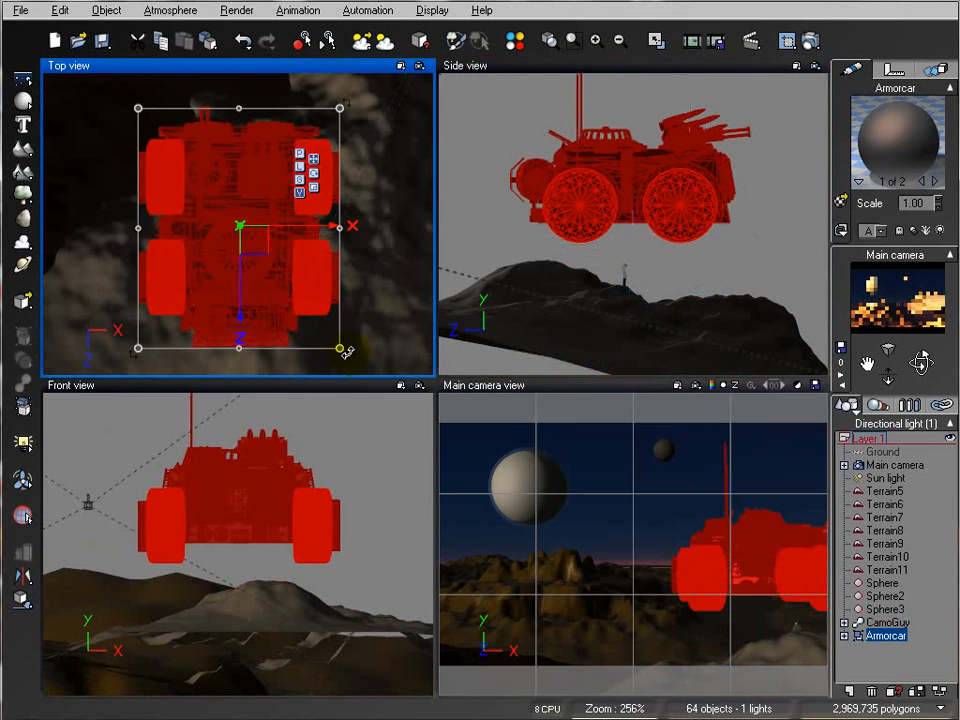
pyautogui.moveTo(345, 351); pyautogui.dragTo(343, 128)
pyautogui.click(684, 179)
pyautogui.moveTo(771, 133); pyautogui.dragTo(761, 150)
pyautogui.moveTo(214, 253); pyautogui.dragTo(145, 155)
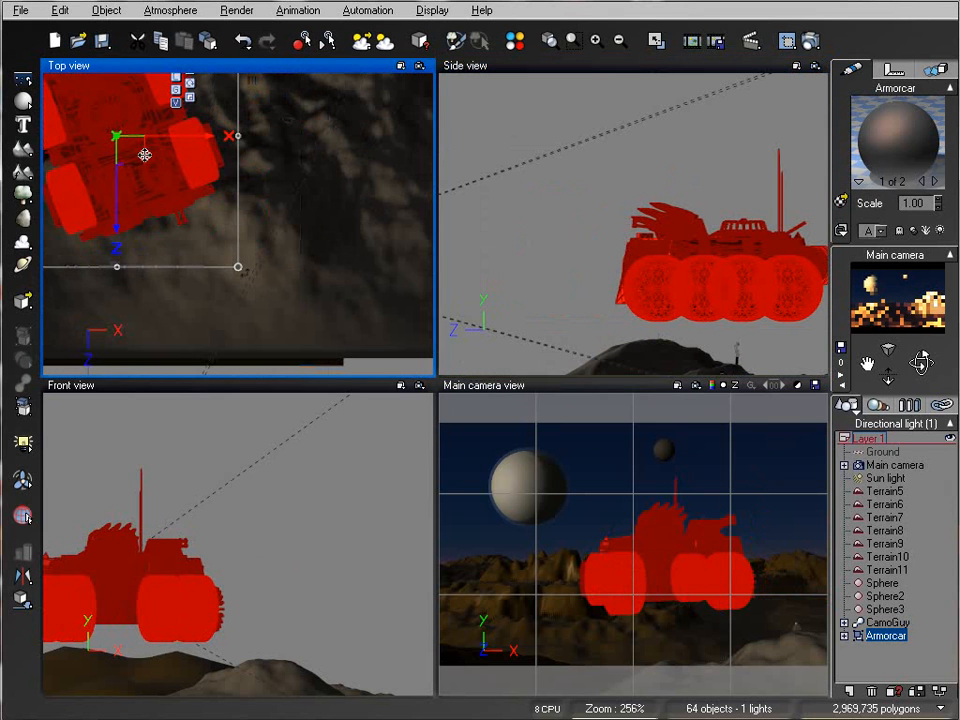
# Step: Scale the Armorcar down and lower it toward the foreground terrain
pyautogui.moveTo(543, 191); pyautogui.dragTo(491, 156, button='right')
pyautogui.moveTo(537, 113); pyautogui.dragTo(615, 162)
pyautogui.moveTo(719, 248); pyautogui.dragTo(786, 281)
# Step: Try dropping the Armorcar onto the terrain at its current spot, and undo the drop
pyautogui.click(21, 599)
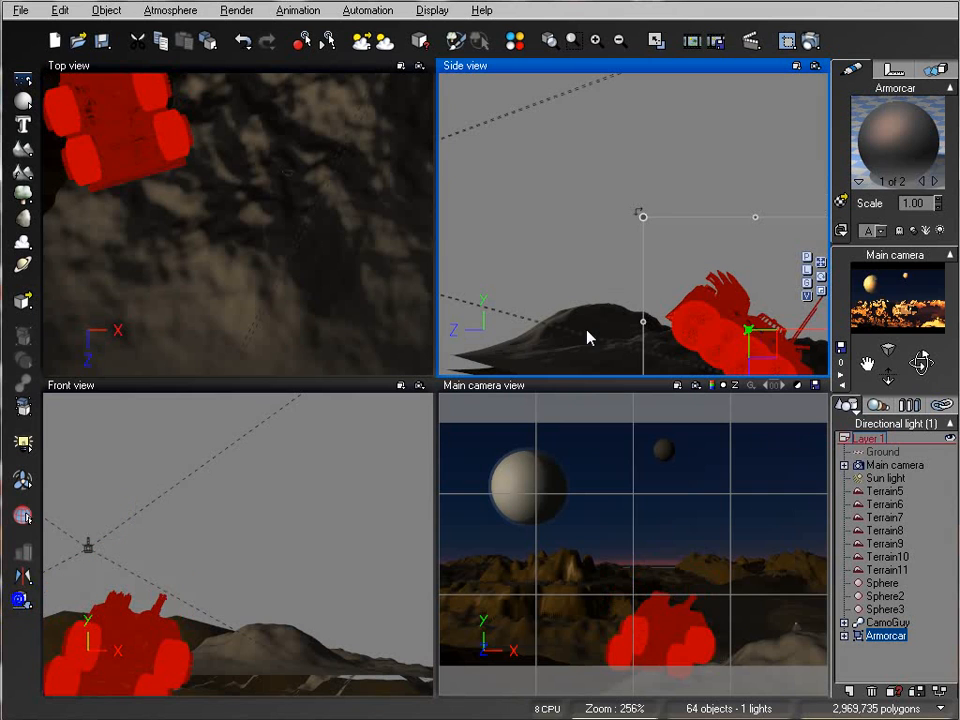
pyautogui.moveTo(236, 231); pyautogui.dragTo(232, 311, button='right')
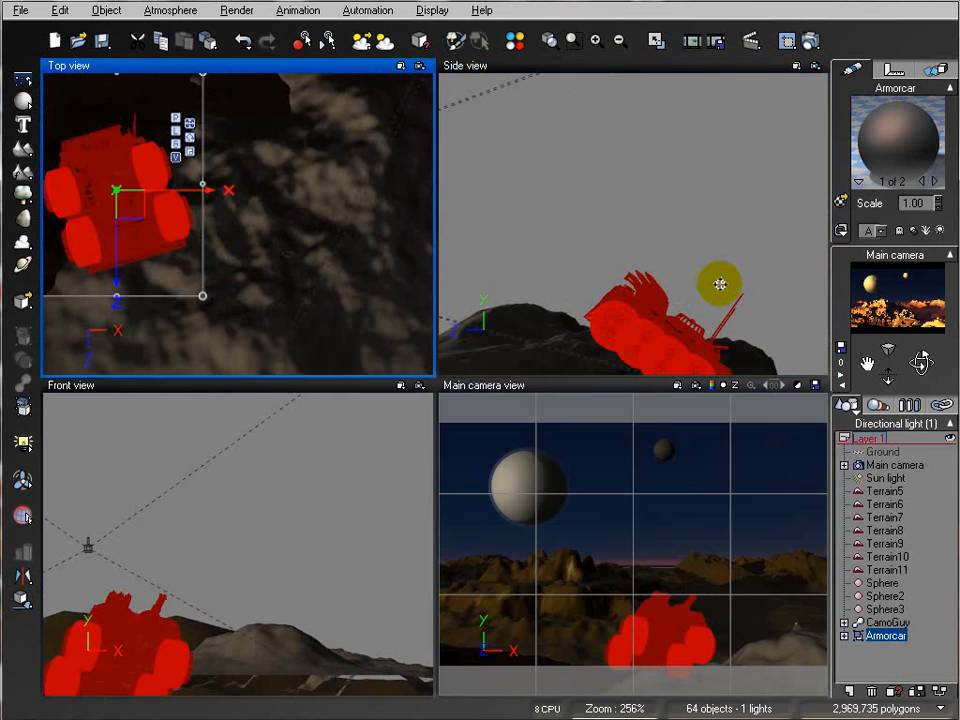
pyautogui.hotkey('ctrl', 'z')
pyautogui.hotkey('ctrl', 'z')
# Step: Shrink the Armorcar further and move it onto the foreground hill beside the CamoGuy figure
pyautogui.moveTo(741, 278); pyautogui.dragTo(704, 320)
pyautogui.moveTo(326, 249); pyautogui.dragTo(349, 296, button='right')
pyautogui.moveTo(59, 123); pyautogui.dragTo(106, 172)
pyautogui.moveTo(178, 253); pyautogui.dragTo(255, 296)
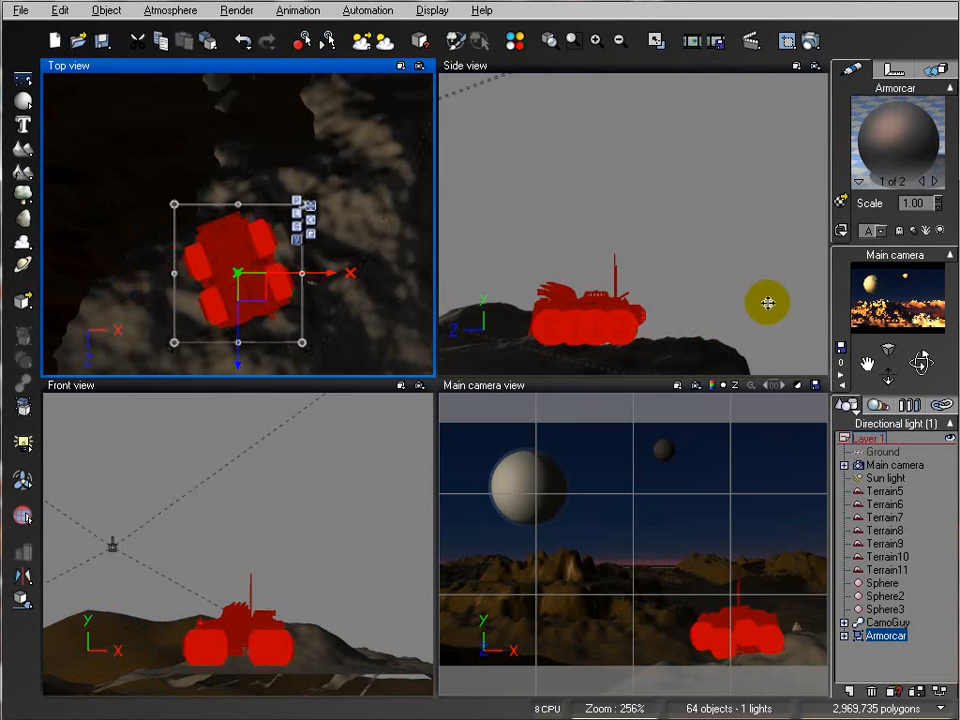
# Step: Tilt the Armorcar in the side and front views to follow the hill's slope, and lower its wheels to the ground
pyautogui.moveTo(765, 302); pyautogui.dragTo(718, 210, button='right')
pyautogui.moveTo(622, 258); pyautogui.dragTo(615, 274)
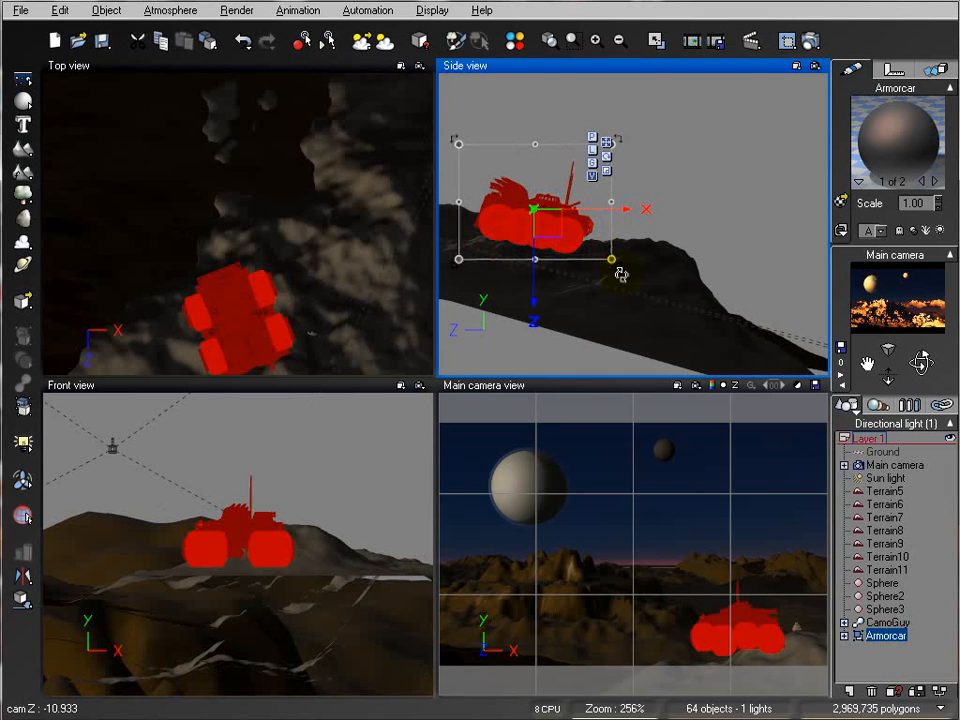
pyautogui.moveTo(560, 234); pyautogui.dragTo(561, 238)
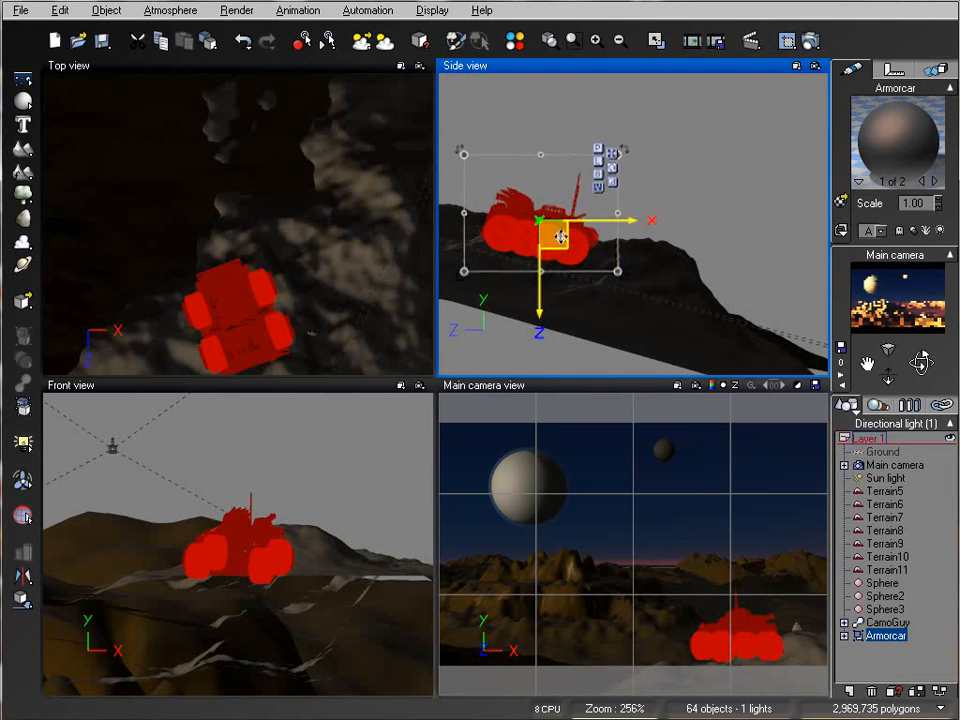
pyautogui.click(308, 537)
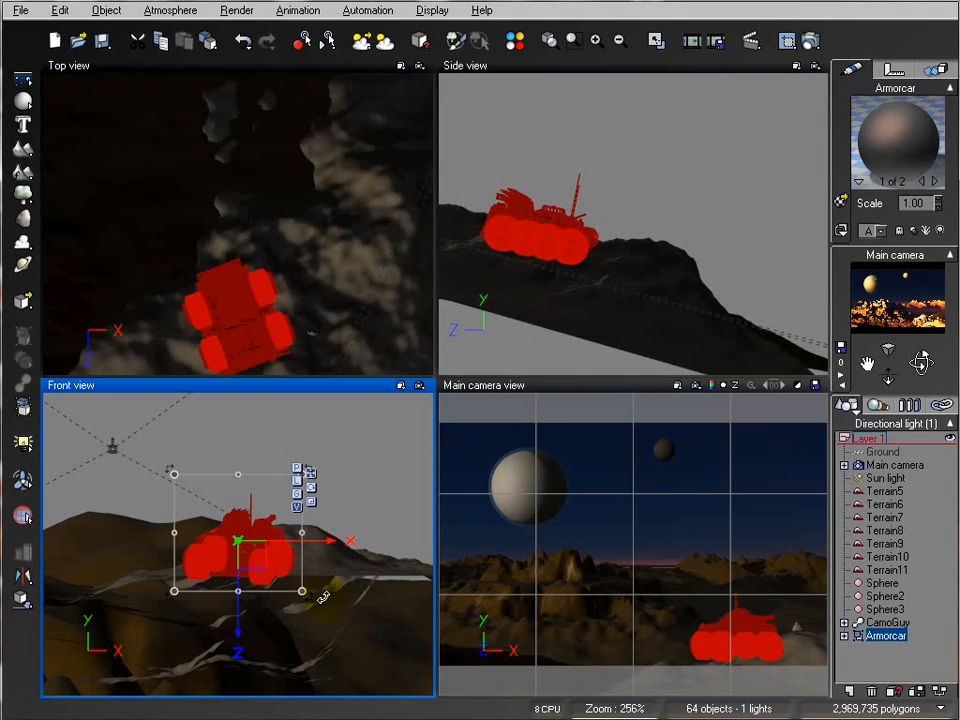
# Step: Dismiss the Animation Wizard and timeline, and render a preview of the scene with the Armorcar
pyautogui.click(810, 40)
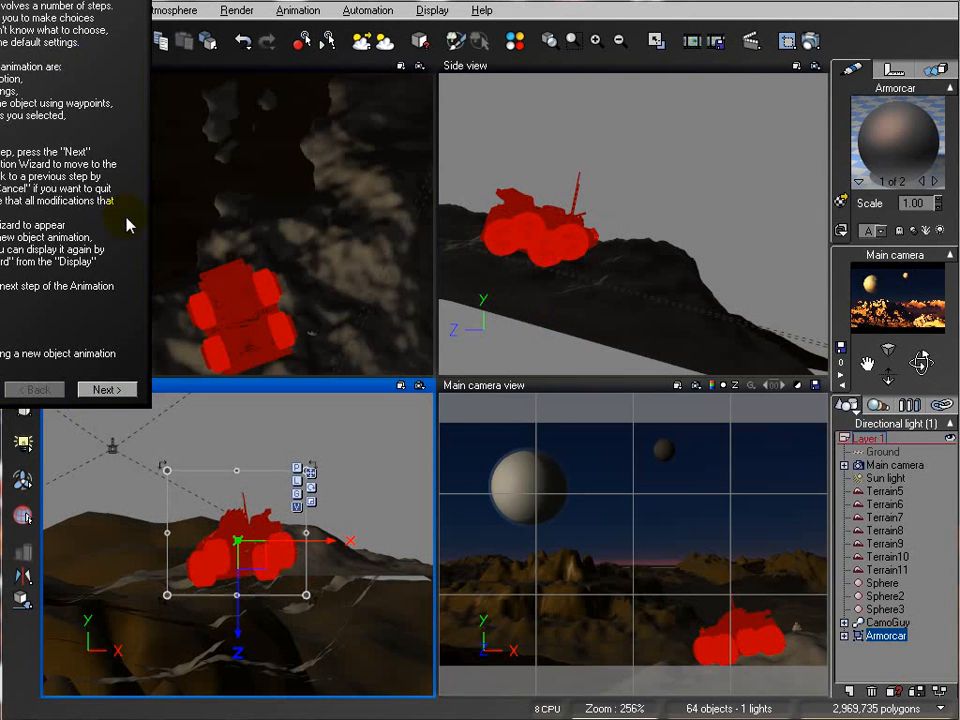
pyautogui.press('Escape')
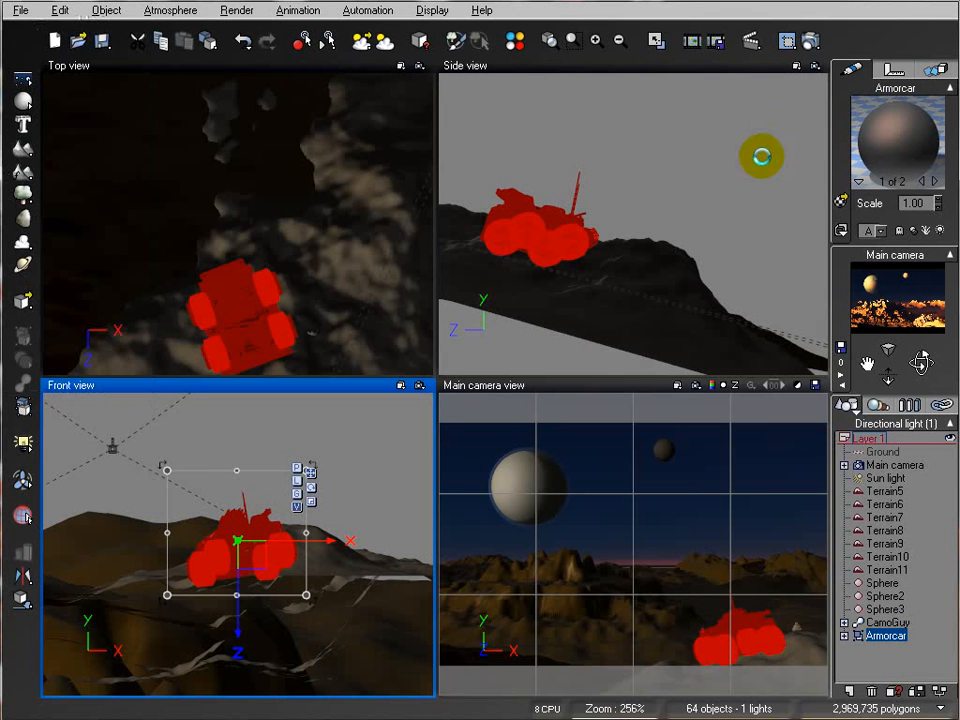
pyautogui.click(786, 40)
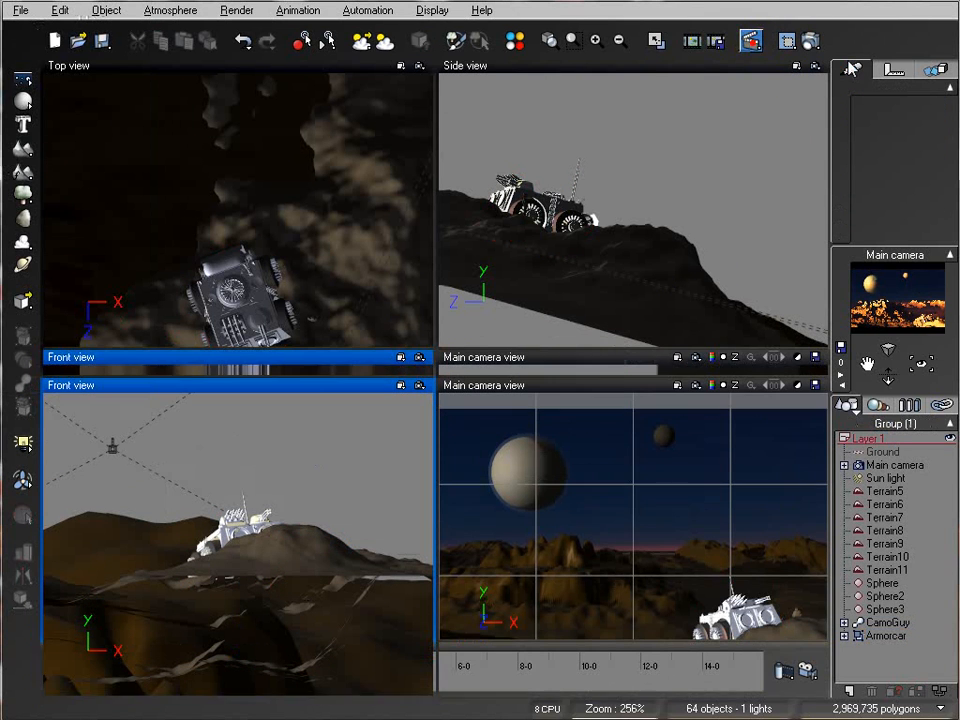
pyautogui.click(811, 40)
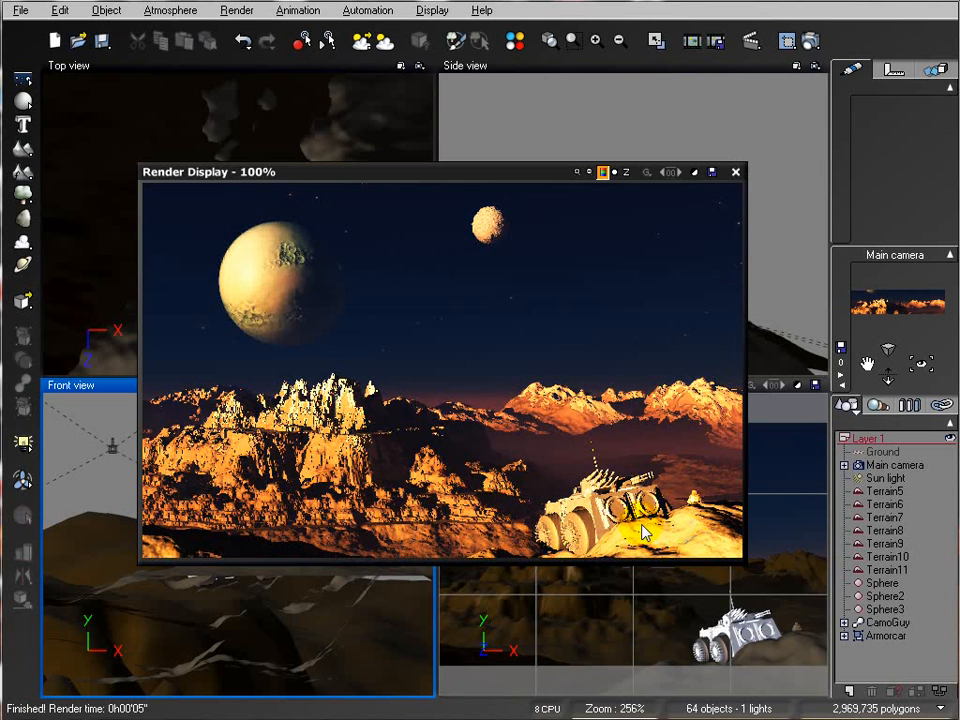
pyautogui.click(736, 172)
# Step: Reselect the Armorcar on the foreground hill and scale it down slightly
pyautogui.click(619, 266)
pyautogui.scroll(4, 608, 242)
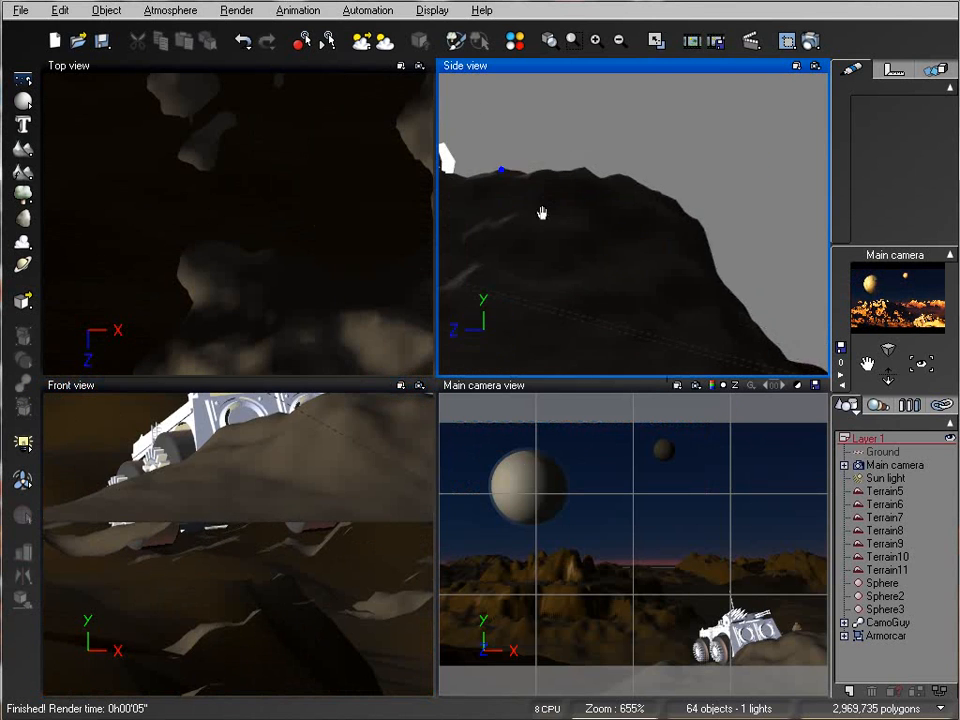
pyautogui.click(701, 212)
pyautogui.scroll(-4, 694, 193)
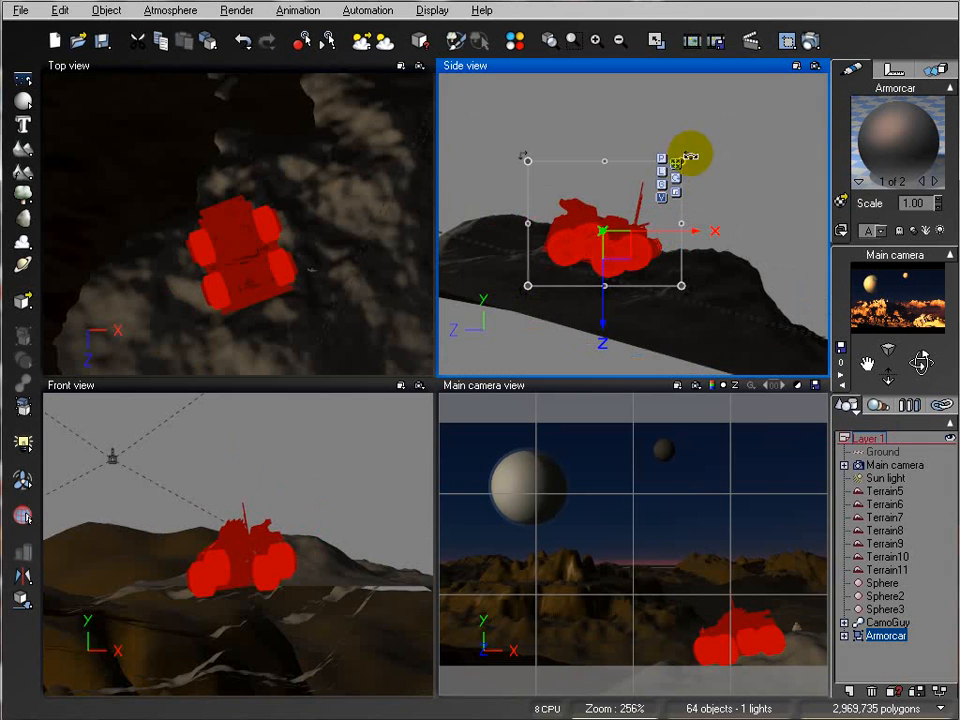
pyautogui.moveTo(684, 157); pyautogui.dragTo(670, 195)
# Step: Delete the rockets2 and rockets parts from the Armorcar group and render a preview of the scene
pyautogui.click(845, 635)
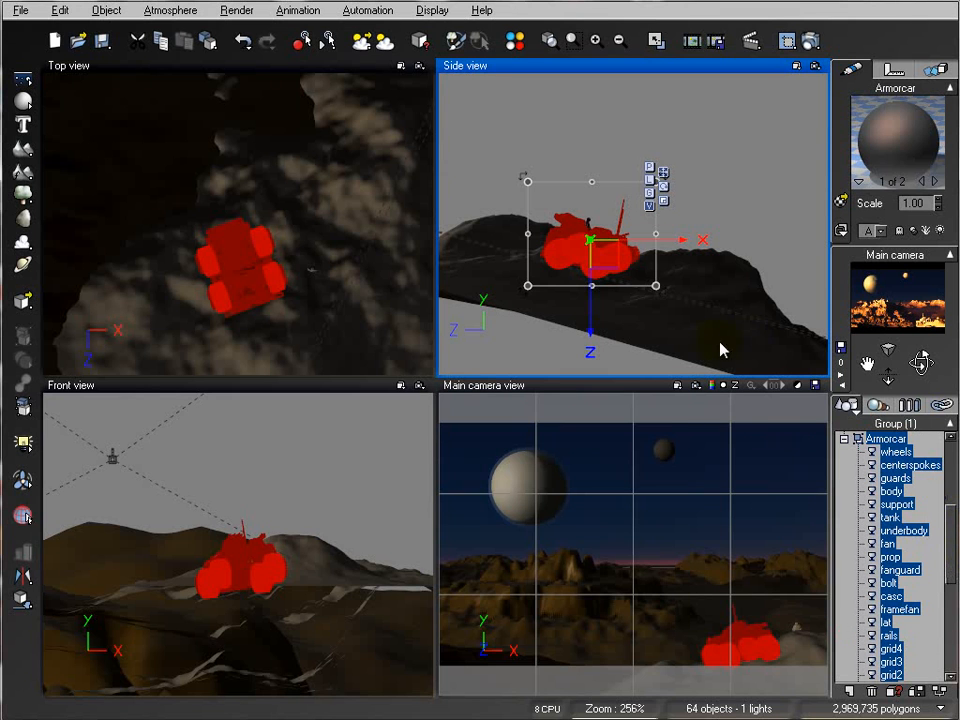
pyautogui.moveTo(955, 543); pyautogui.dragTo(955, 627)
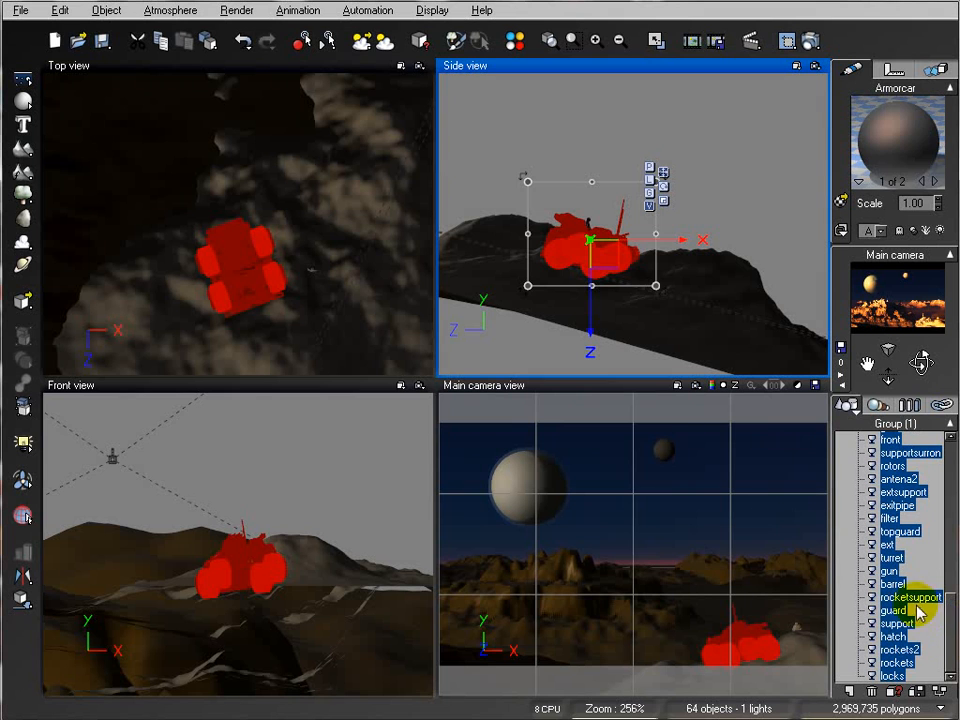
pyautogui.click(900, 650)
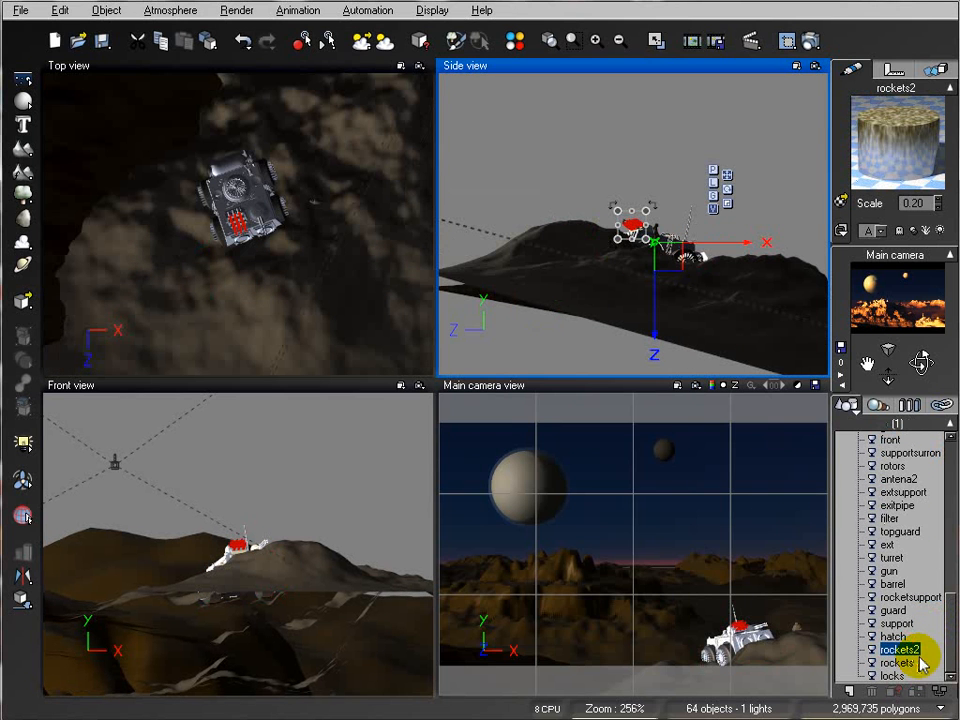
pyautogui.press('Delete')
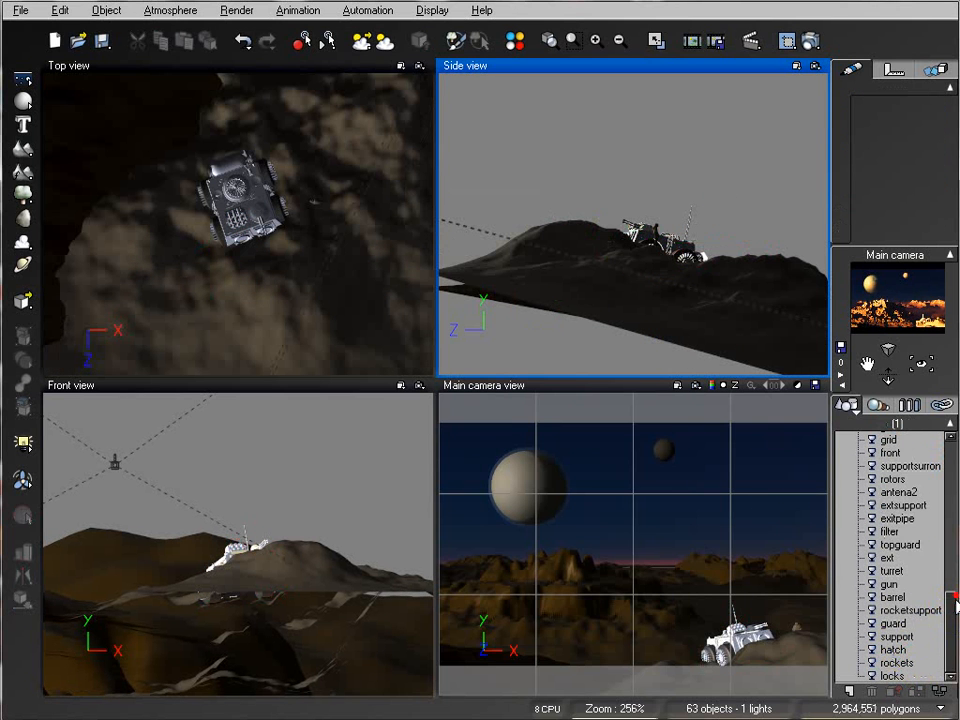
pyautogui.click(892, 662)
pyautogui.press('Delete')
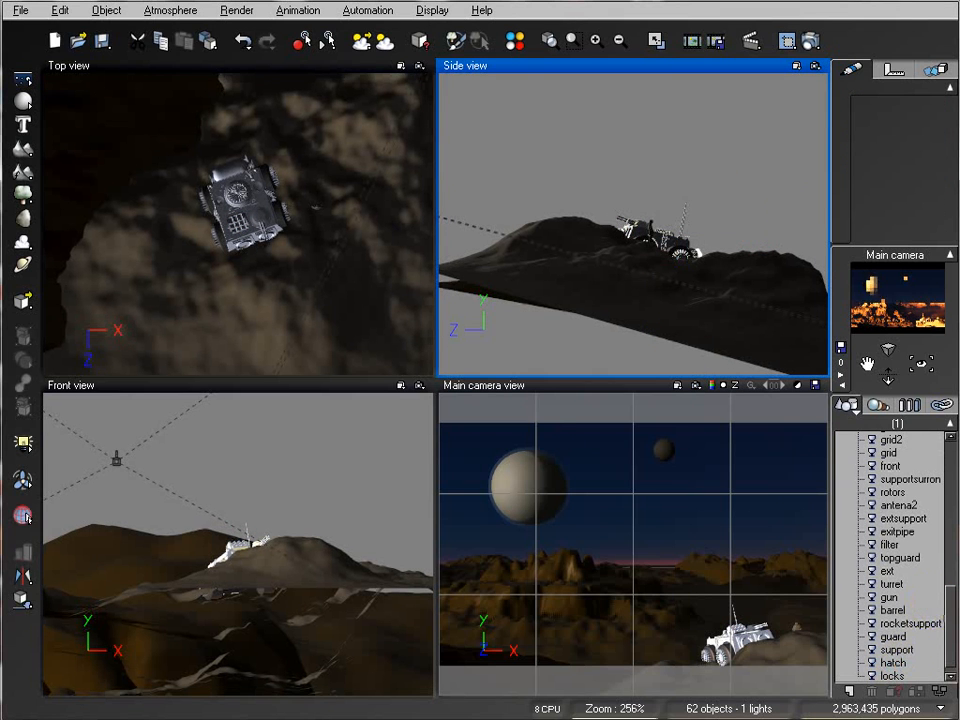
pyautogui.click(810, 40)
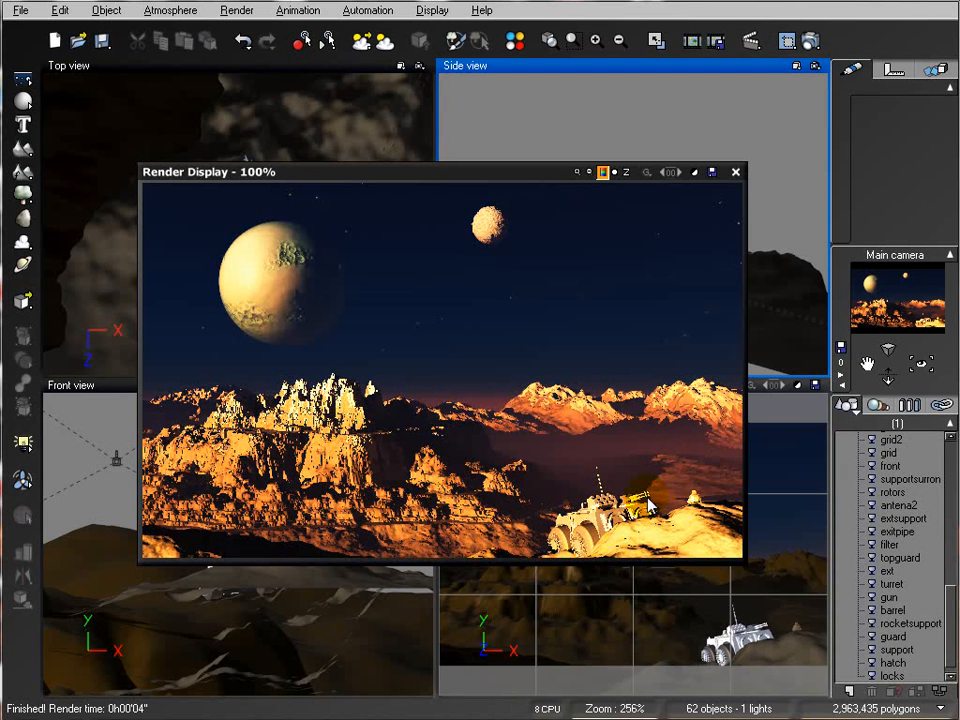
# Step: Reposition the whole Armorcar on the foreground hill in the side and top views, and check it with a preview render
pyautogui.click(735, 172)
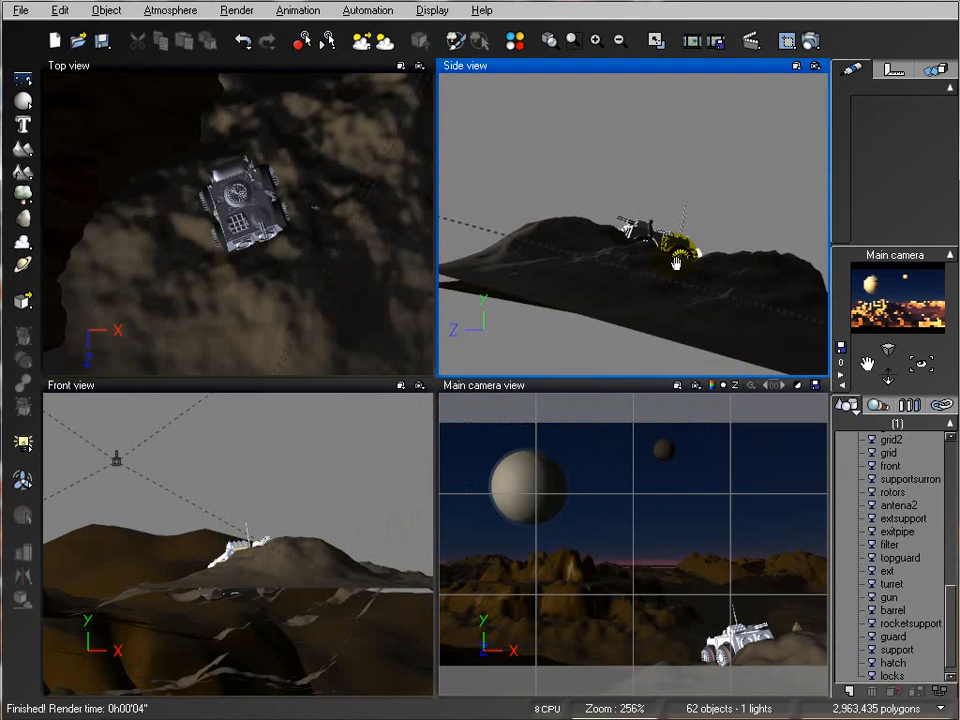
pyautogui.moveTo(661, 245); pyautogui.dragTo(615, 209, button='right')
pyautogui.click(615, 213)
pyautogui.moveTo(622, 230)
pyautogui.mouseDown()
pyautogui.moveTo(611, 208)
pyautogui.moveTo(608, 221)
pyautogui.mouseUp()
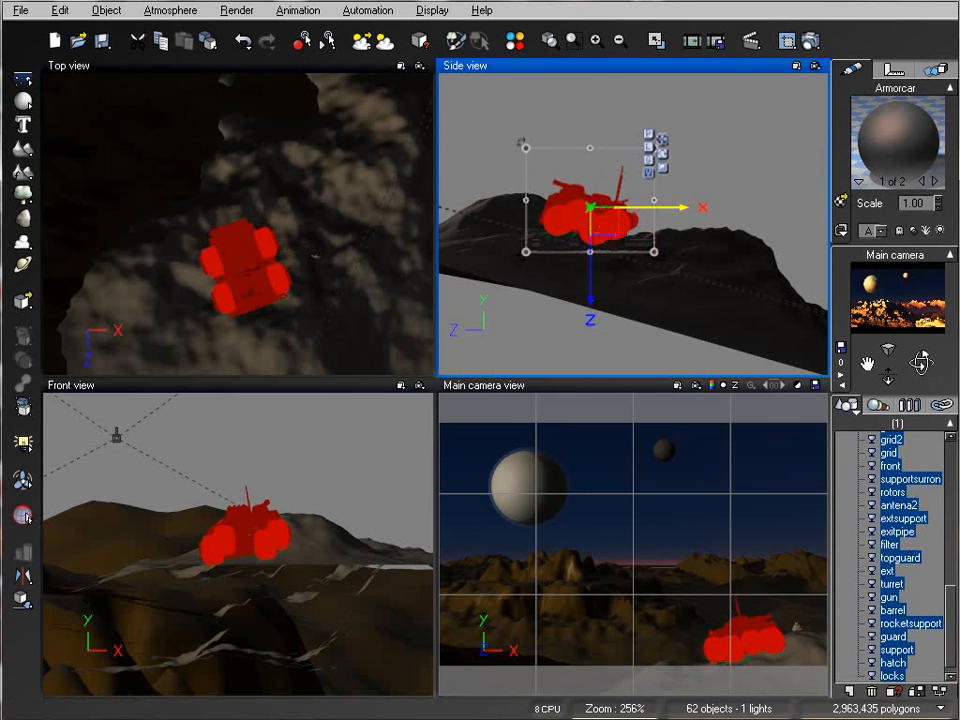
pyautogui.moveTo(341, 280); pyautogui.dragTo(338, 225, button='right')
pyautogui.moveTo(253, 224); pyautogui.dragTo(258, 262)
pyautogui.click(809, 40)
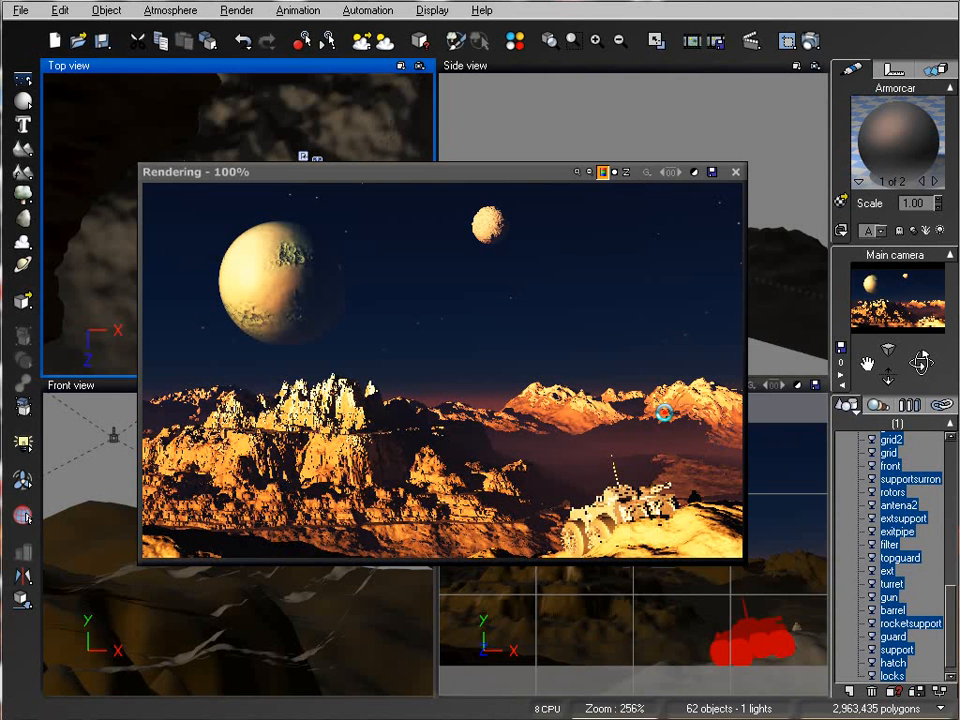
pyautogui.rightClick(698, 292)
pyautogui.click(735, 170)
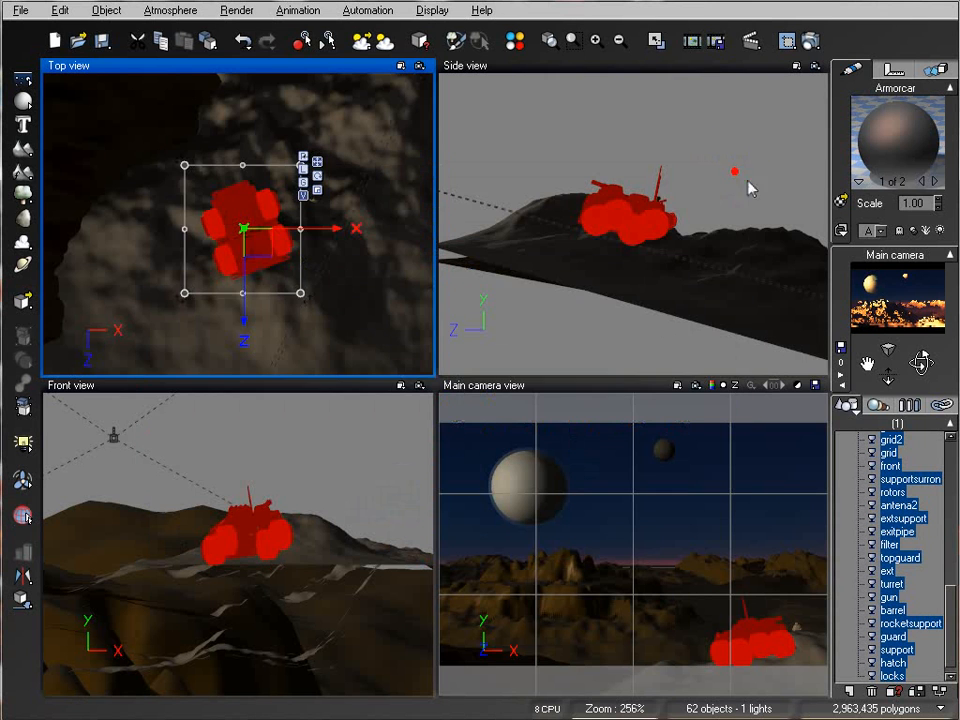
# Step: Nudge the Armorcar up the slope in the side view, closer to the human figure, and check it with a preview render
pyautogui.click(645, 195)
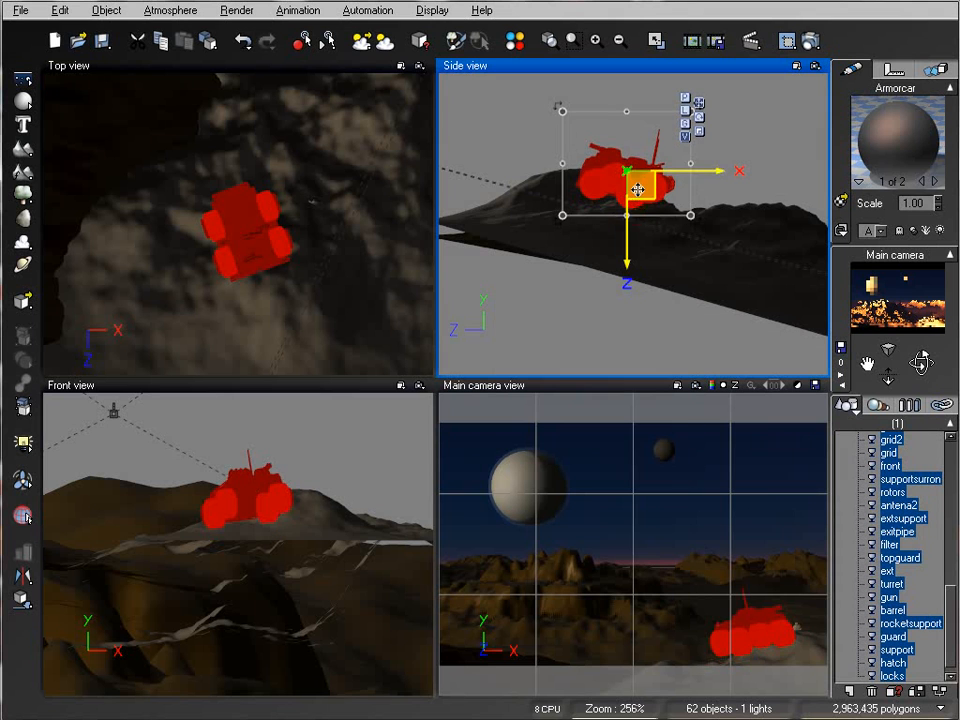
pyautogui.moveTo(638, 180); pyautogui.dragTo(635, 178)
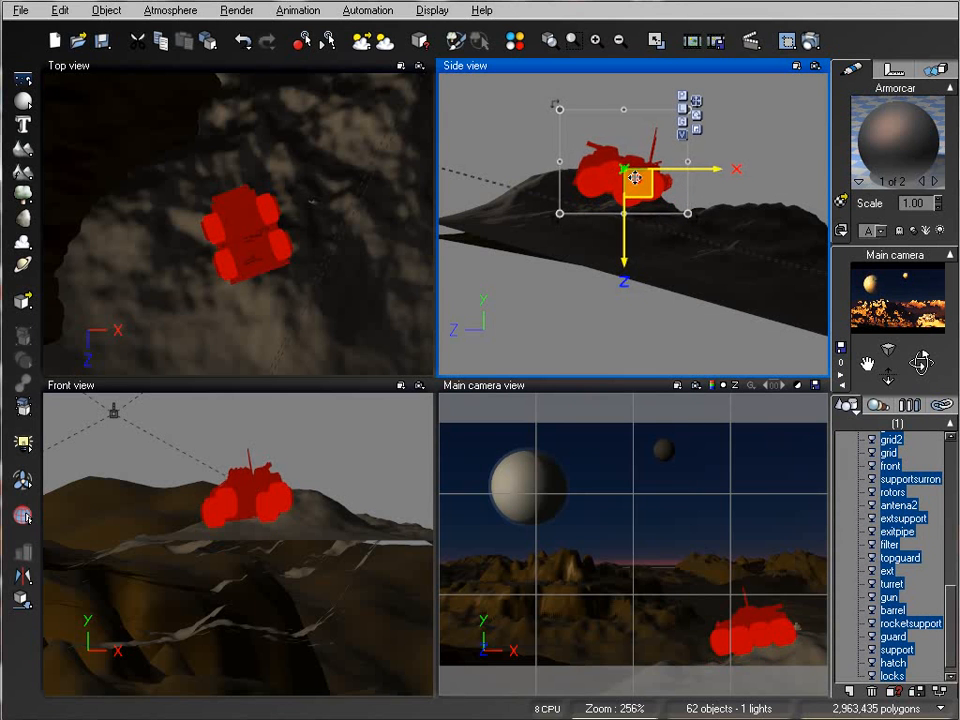
pyautogui.click(787, 40)
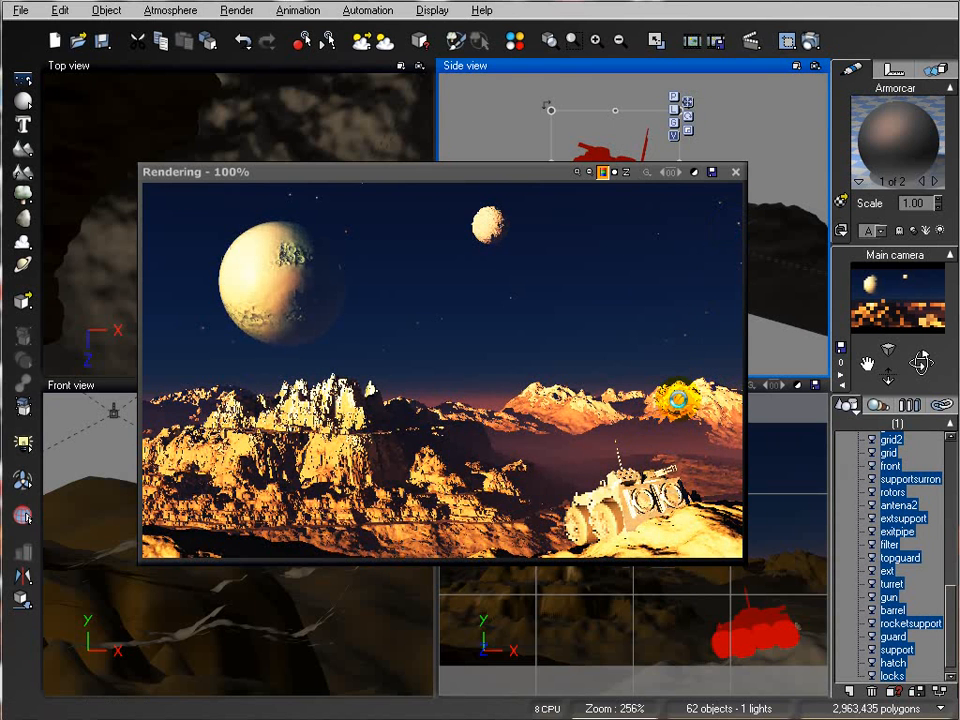
pyautogui.rightClick(679, 400)
pyautogui.click(736, 173)
# Step: Move the Armorcar back down the foreground slope, away from the human figure
pyautogui.moveTo(631, 187); pyautogui.dragTo(678, 205)
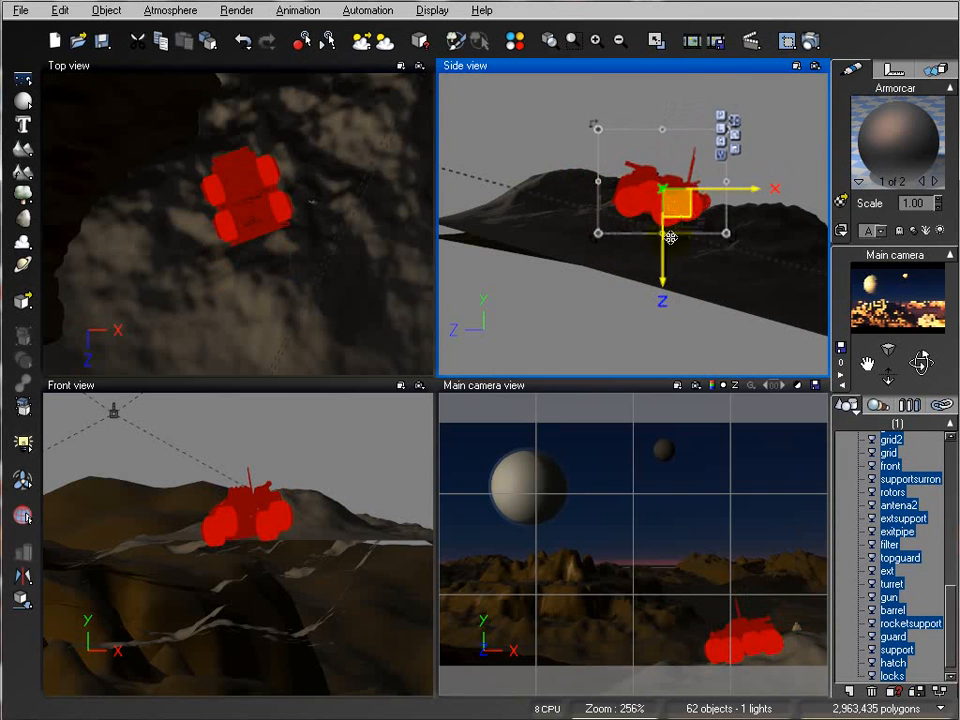
pyautogui.moveTo(328, 226); pyautogui.dragTo(332, 254, button='right')
pyautogui.moveTo(314, 298); pyautogui.dragTo(320, 297)
pyautogui.moveTo(697, 271); pyautogui.dragTo(704, 301, button='right')
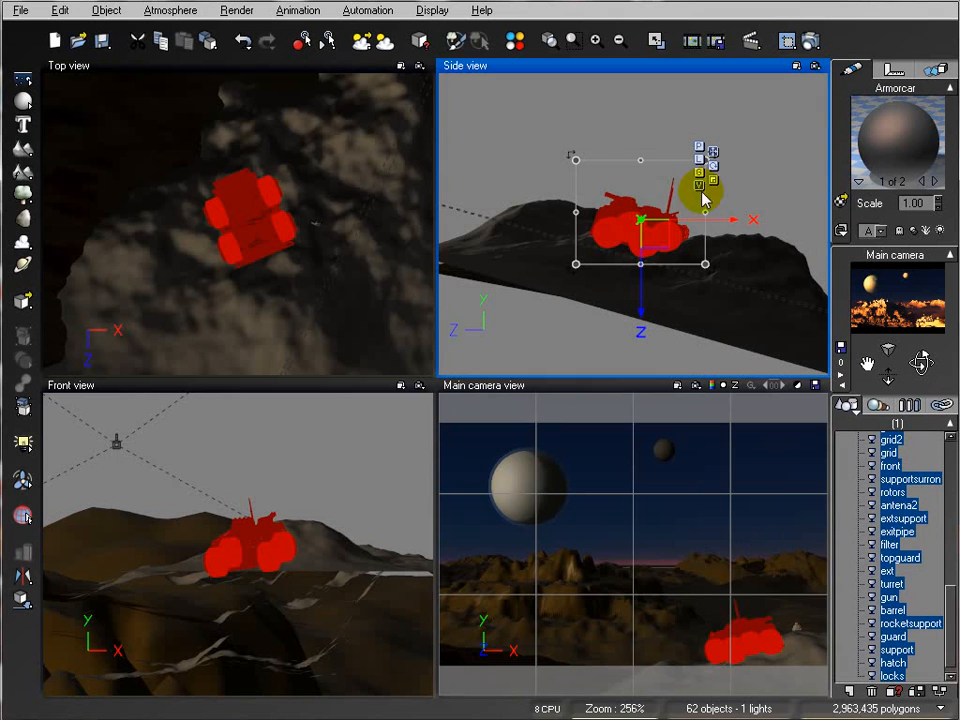
# Step: Scale down the Armorcar, shift it slightly in the top view, and check its size beside the figure with a preview render
pyautogui.moveTo(579, 161); pyautogui.dragTo(602, 178)
pyautogui.moveTo(258, 226); pyautogui.dragTo(253, 251)
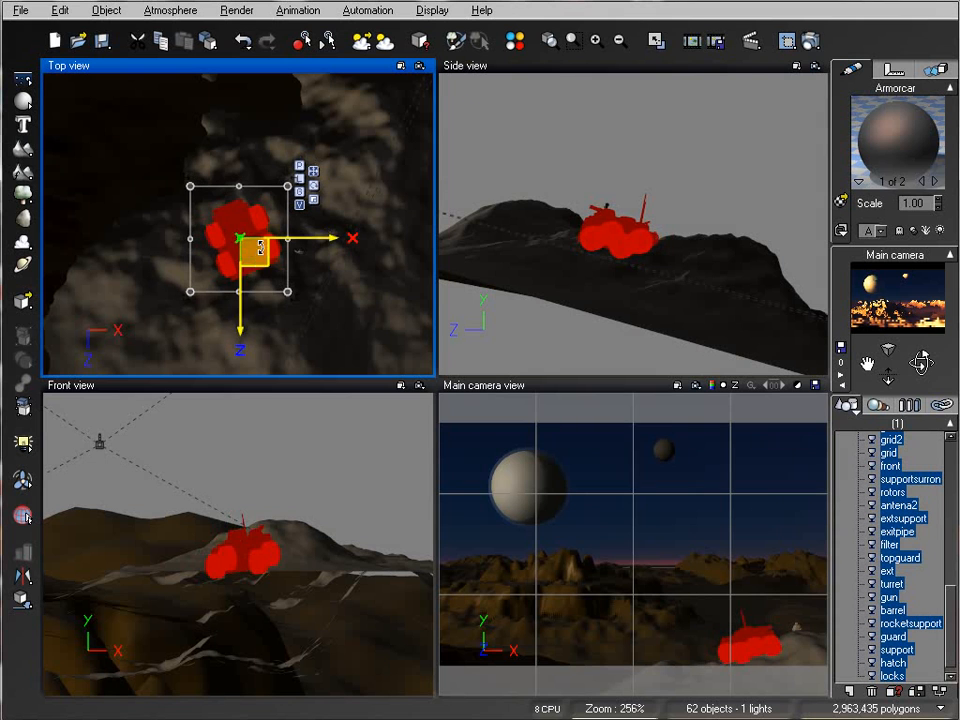
pyautogui.click(811, 42)
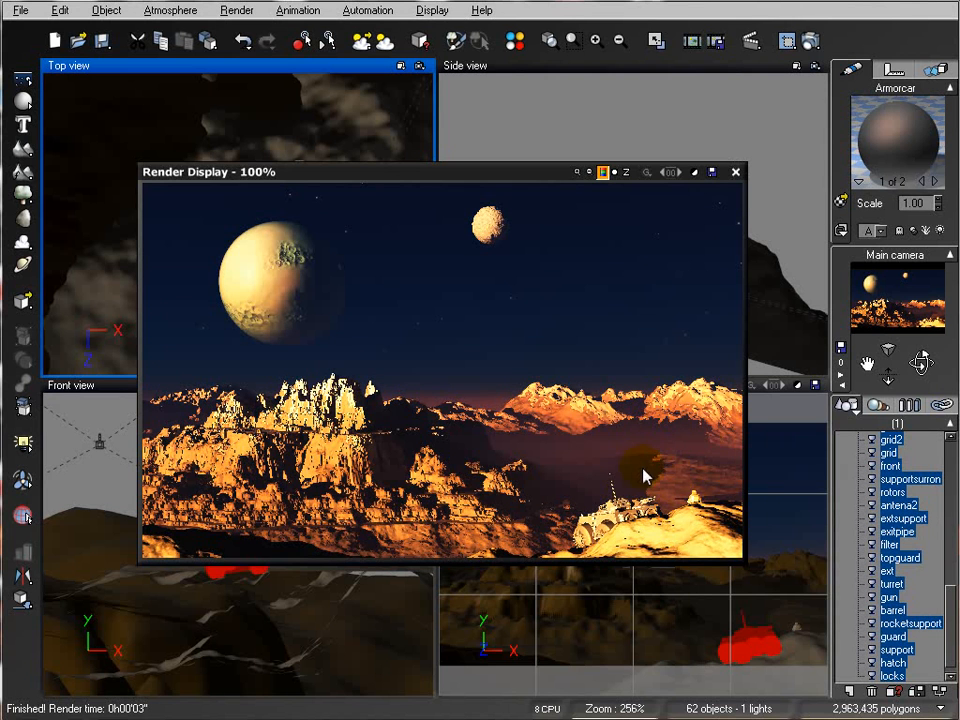
pyautogui.click(735, 173)
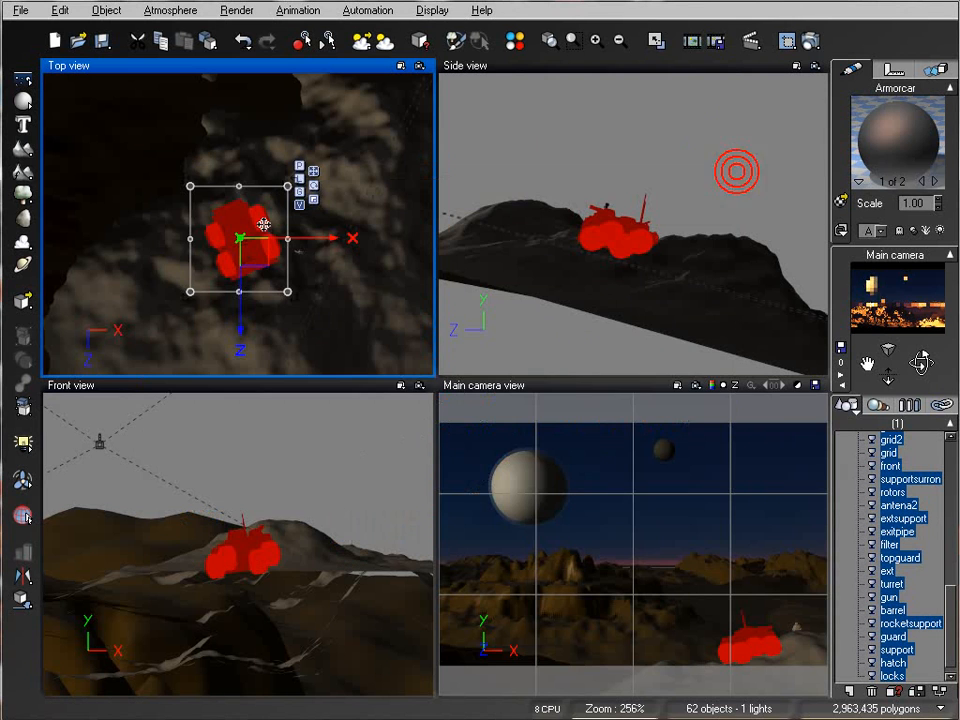
# Step: Rotate the Armorcar in the top view so its gun points toward the human figure, and check it with a preview render
pyautogui.moveTo(324, 267); pyautogui.dragTo(332, 257)
pyautogui.click(808, 40)
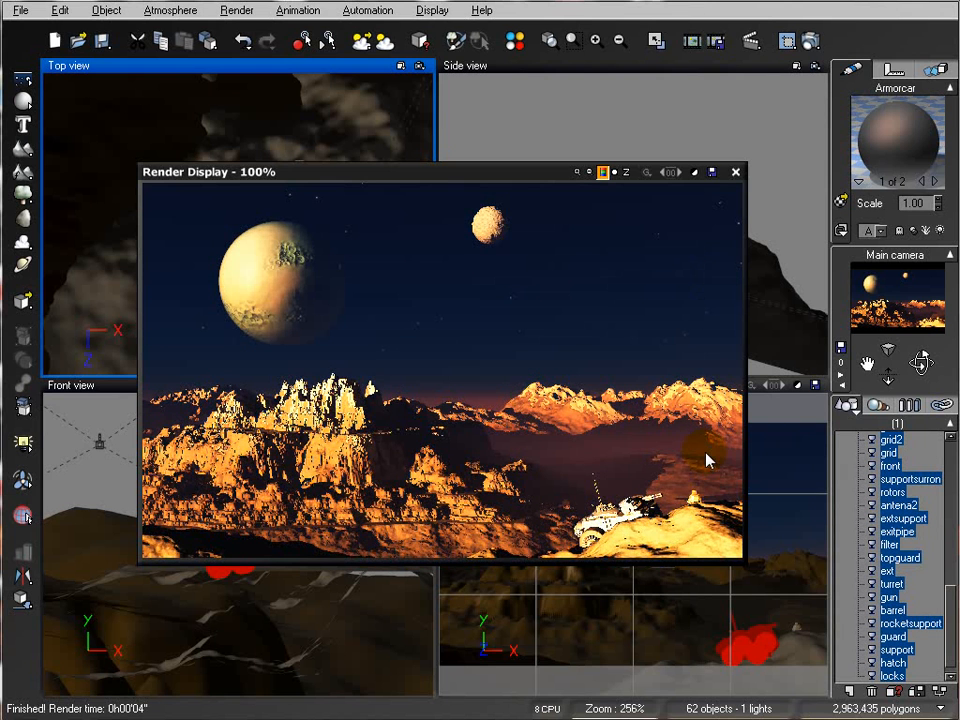
pyautogui.click(736, 172)
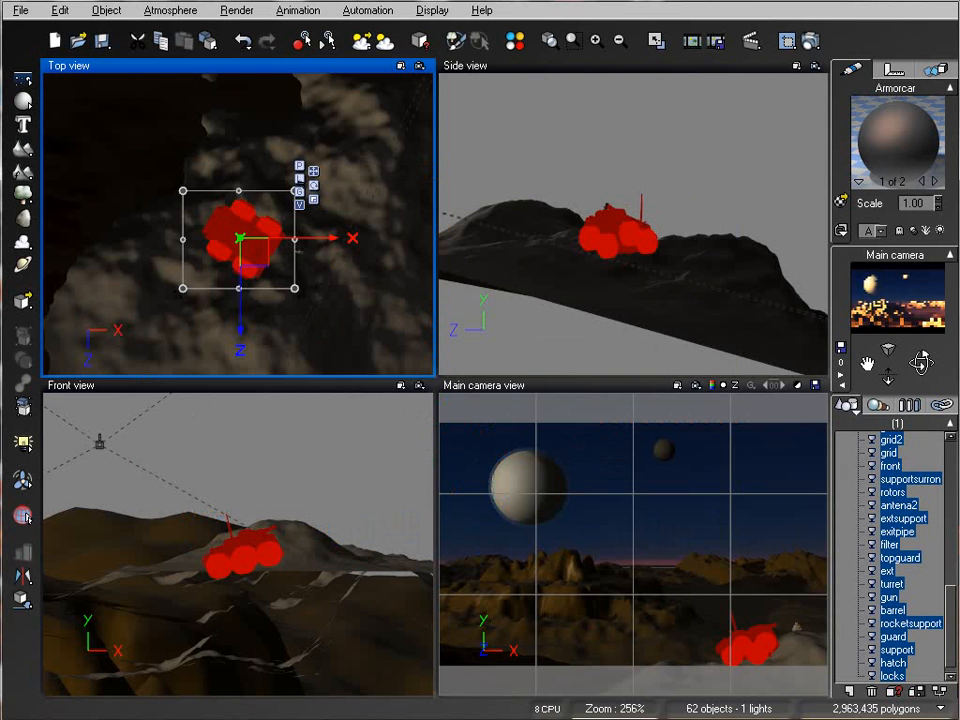
# Step: Group Sphere and Sphere2, the planet and its atmosphere, into one object and frame the group in the views
pyautogui.moveTo(952, 594); pyautogui.dragTo(950, 470)
pyautogui.click(843, 595)
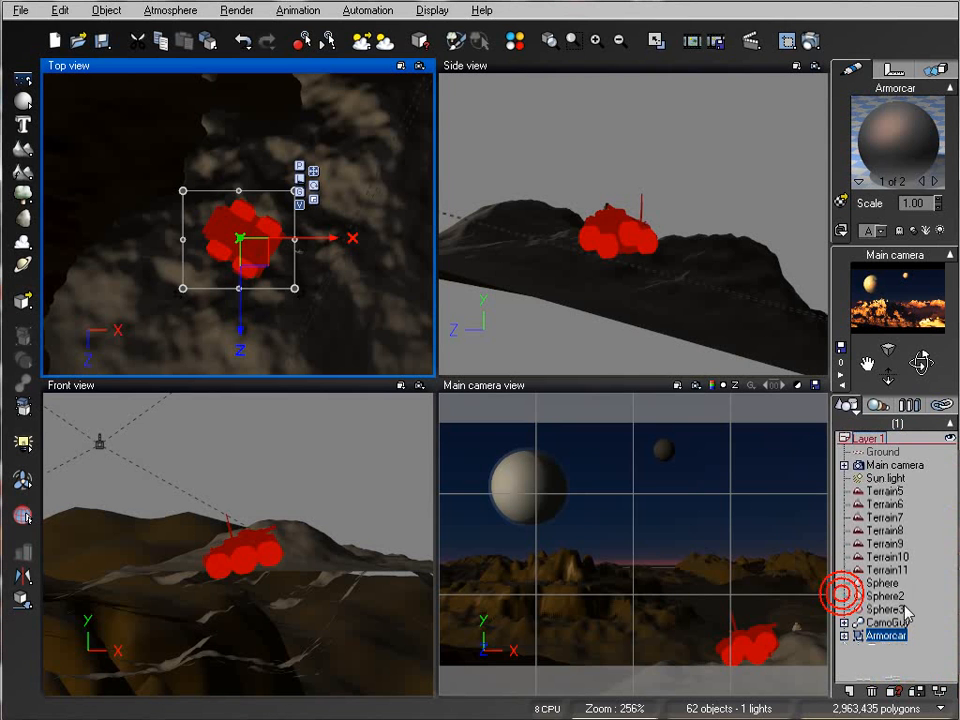
pyautogui.click(882, 584)
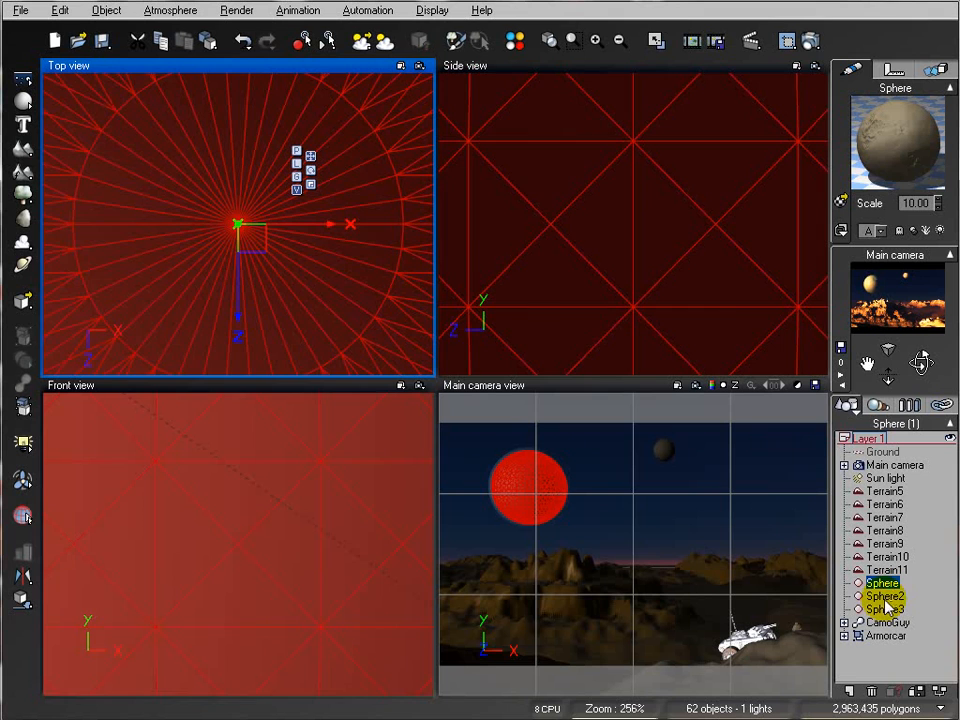
pyautogui.keyDown('ctrl'); pyautogui.click(885, 597); pyautogui.keyUp('ctrl')
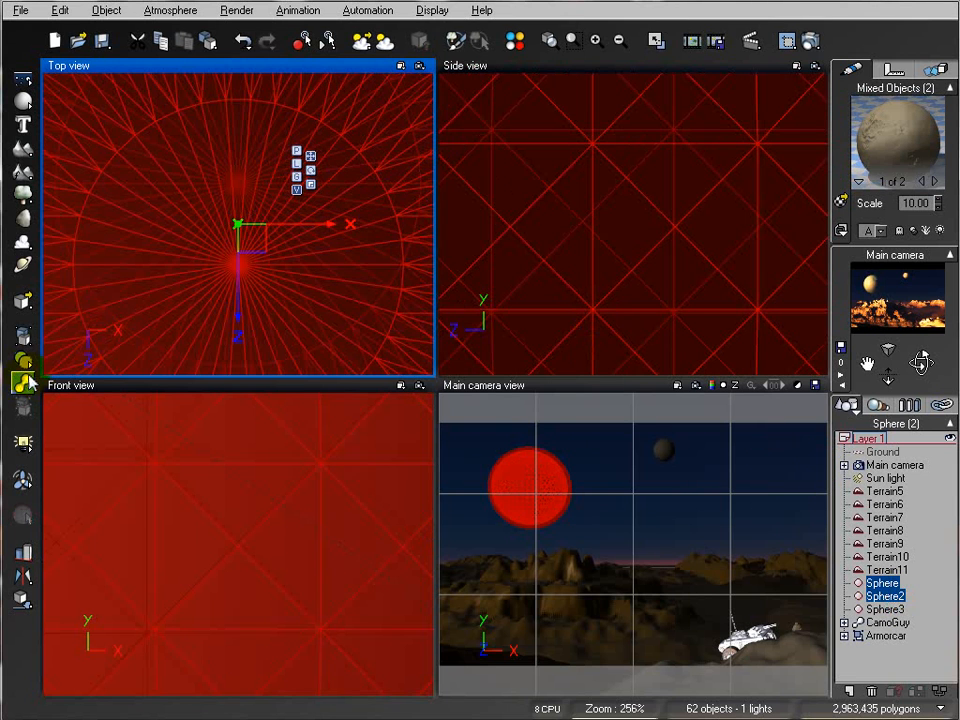
pyautogui.click(24, 338)
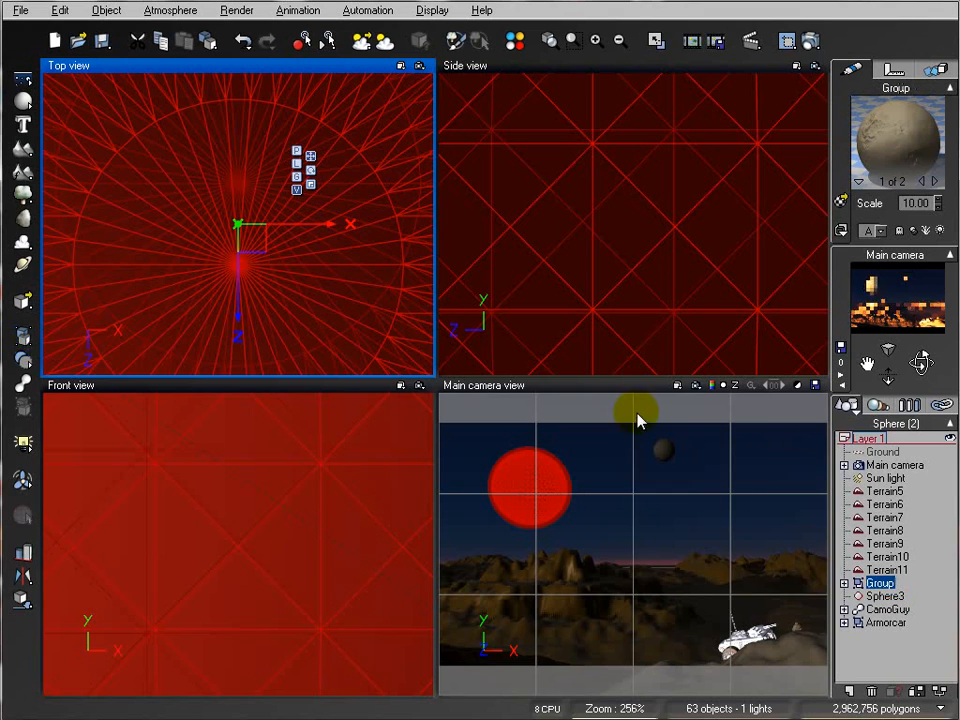
pyautogui.hotkey('ctrl', 'f')
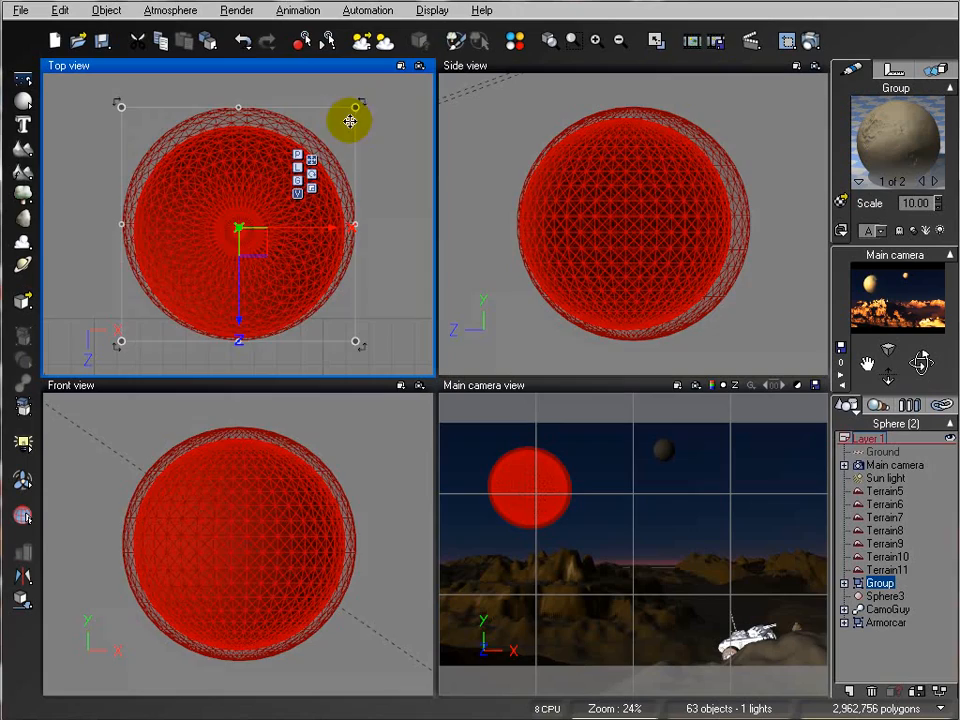
# Step: Enlarge the planet group to about one and a half times its size, shift it sideways in the top view, and render a preview
pyautogui.moveTo(349, 121); pyautogui.dragTo(621, 36)
pyautogui.hotkey('ctrl', 'f')
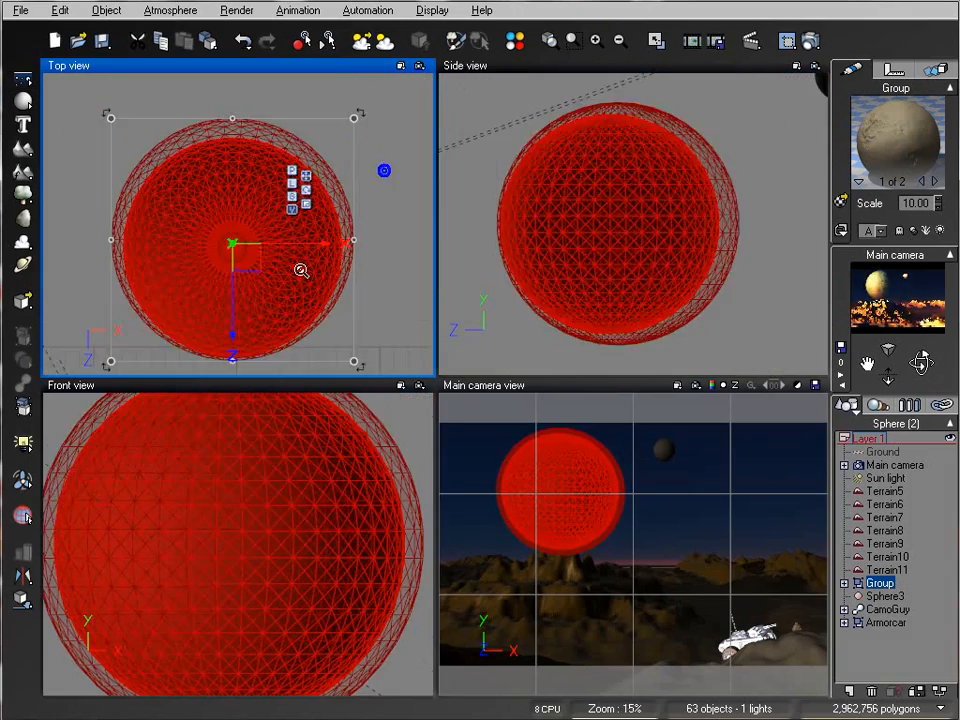
pyautogui.moveTo(247, 251); pyautogui.dragTo(216, 247)
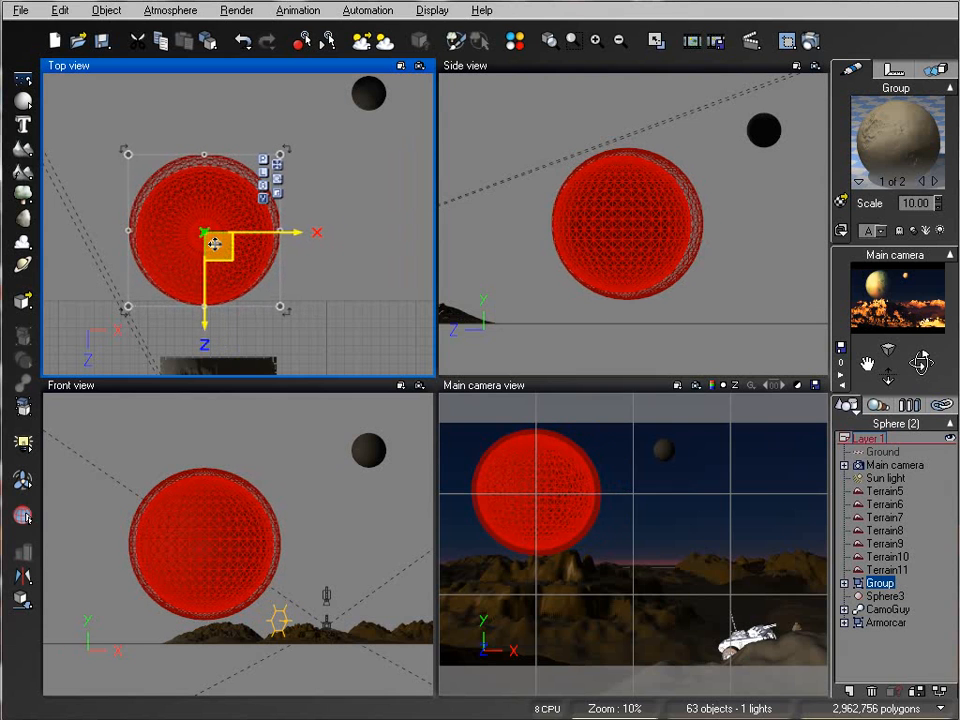
pyautogui.click(809, 41)
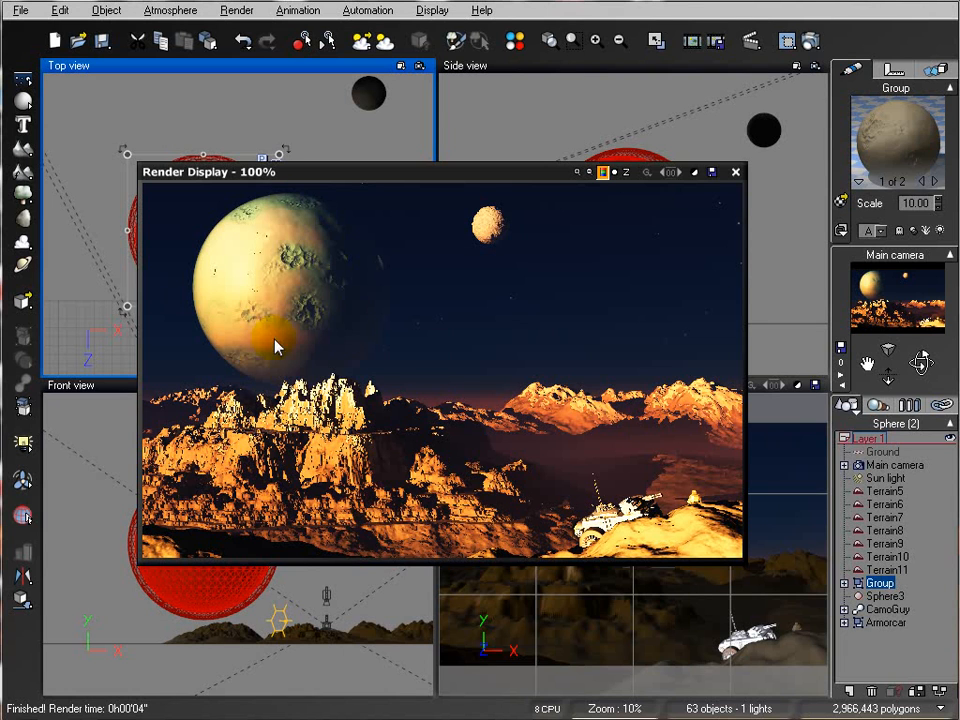
# Step: Lower the planet group in the side view so its lower edge dips behind the rocky ridge
pyautogui.click(735, 172)
pyautogui.click(640, 207)
pyautogui.moveTo(640, 207); pyautogui.dragTo(635, 236)
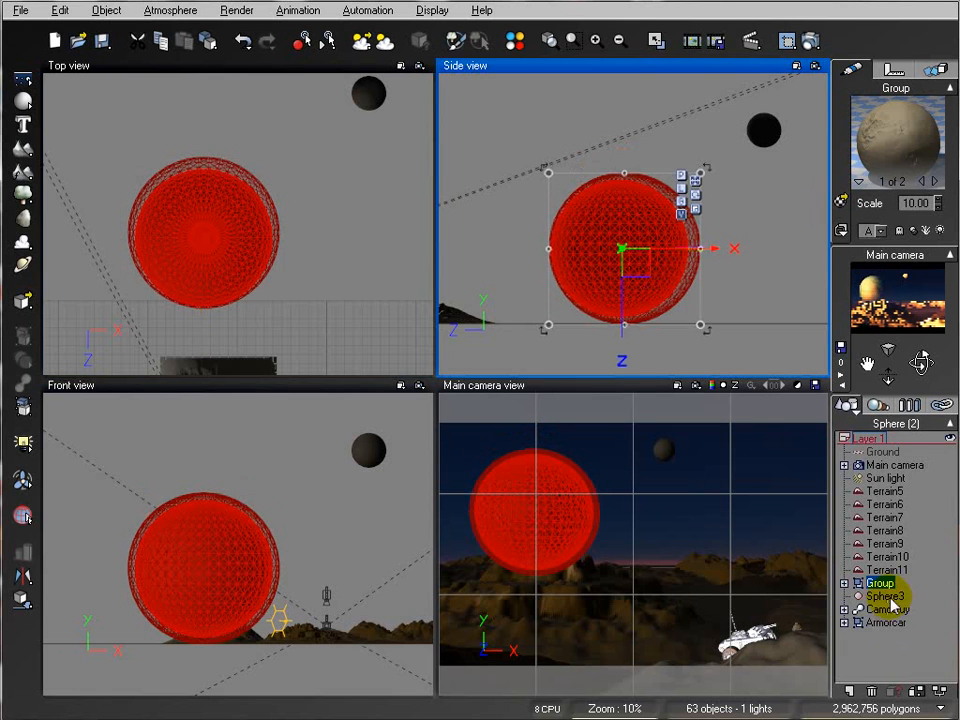
# Step: Select the small moon Sphere3 and start rendering the scene with the Final quality preset
pyautogui.click(885, 596)
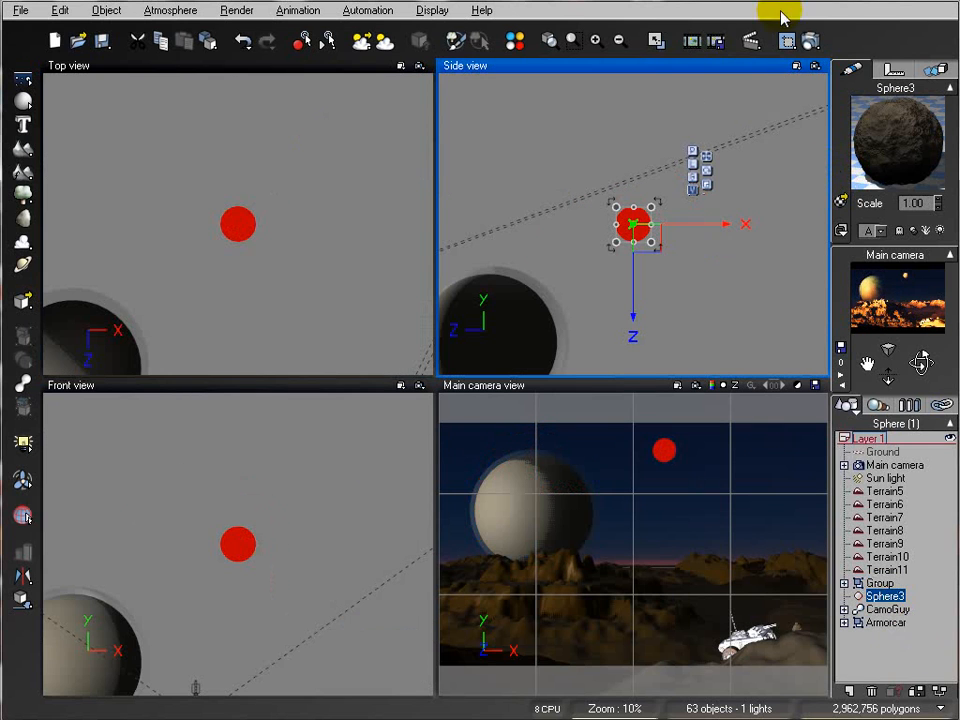
pyautogui.click(810, 40)
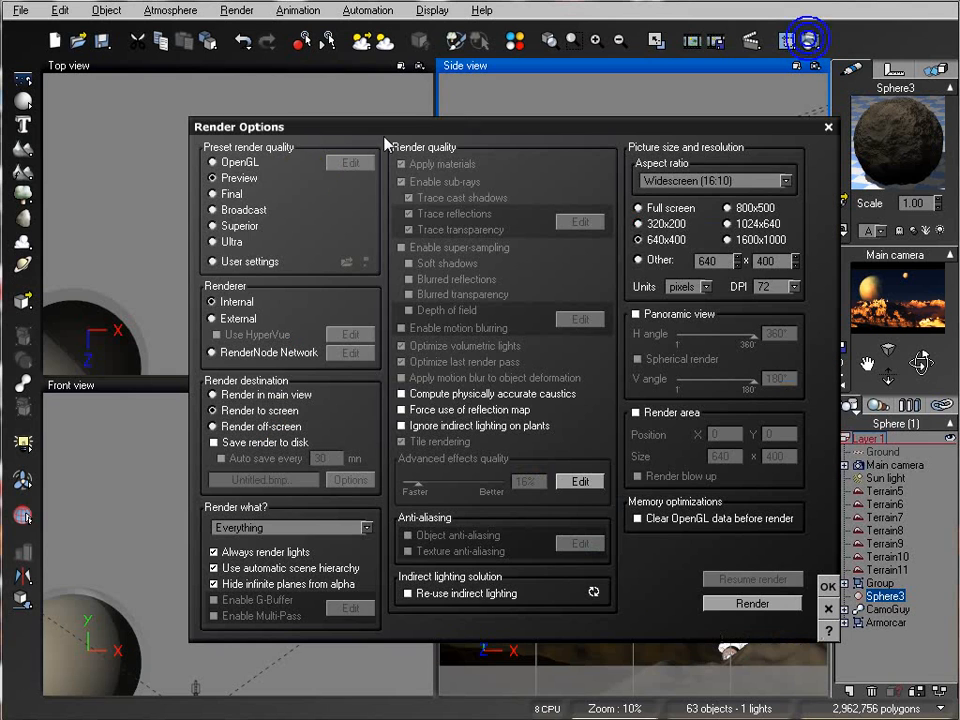
pyautogui.click(234, 194)
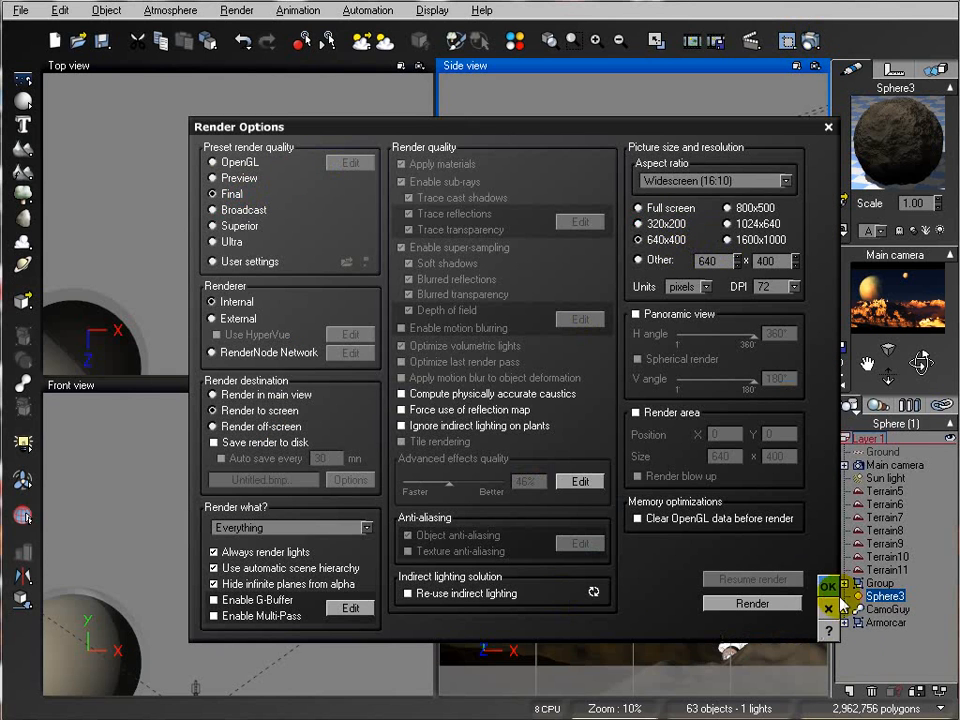
pyautogui.click(768, 603)
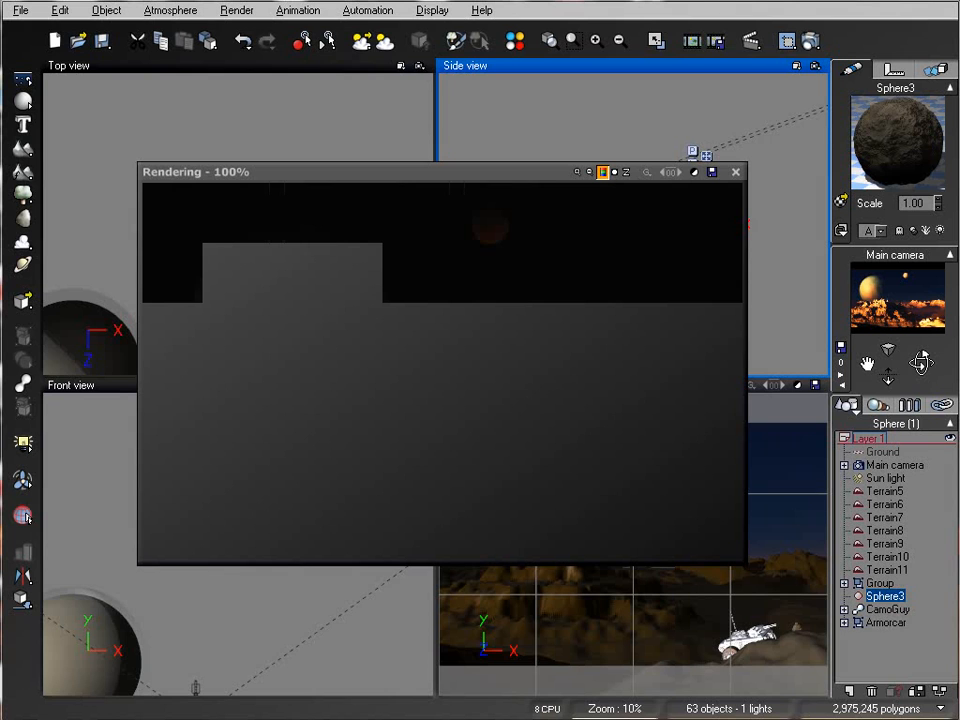